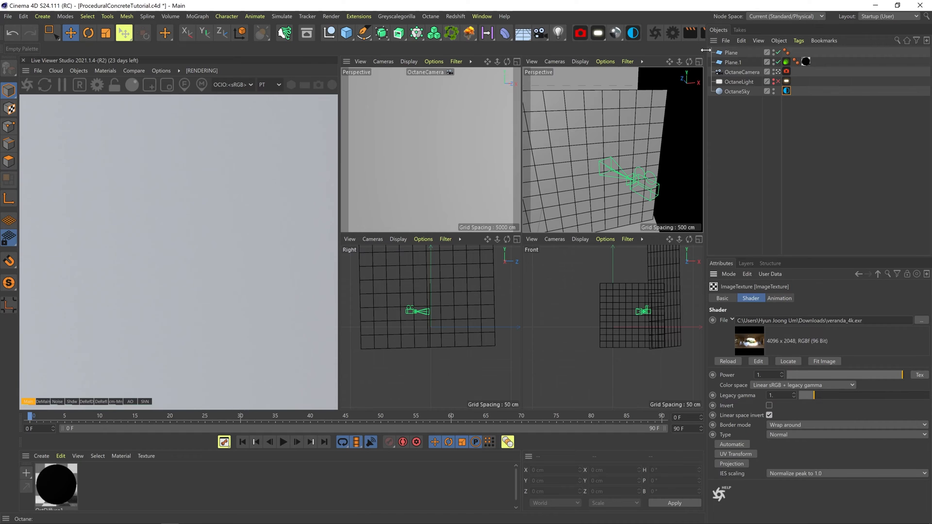
- Create an Octane Universal material and apply it to the Plane object
{"action": "left_click_drag", "start_coordinate": [705, 50], "coordinate": [753, 51]}
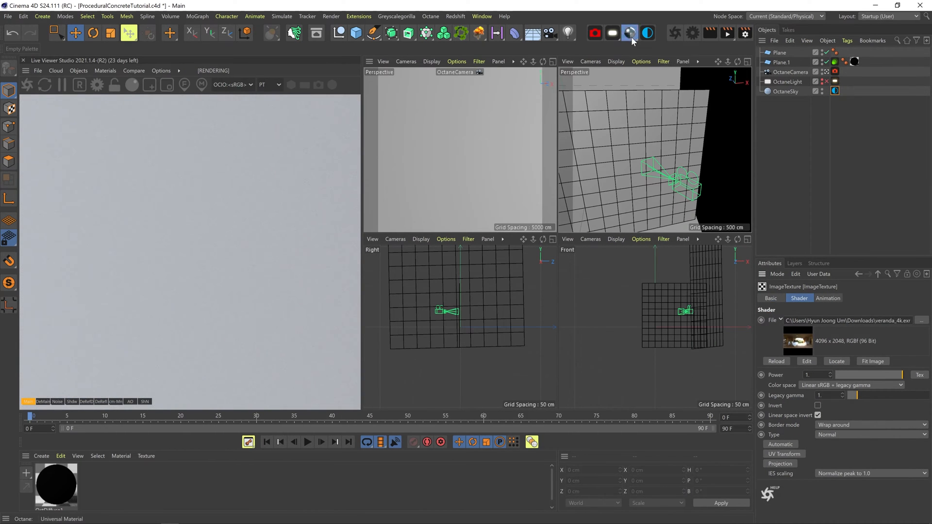
{"action": "left_click", "coordinate": [632, 37]}
{"action": "left_click_drag", "start_coordinate": [57, 486], "coordinate": [847, 46]}
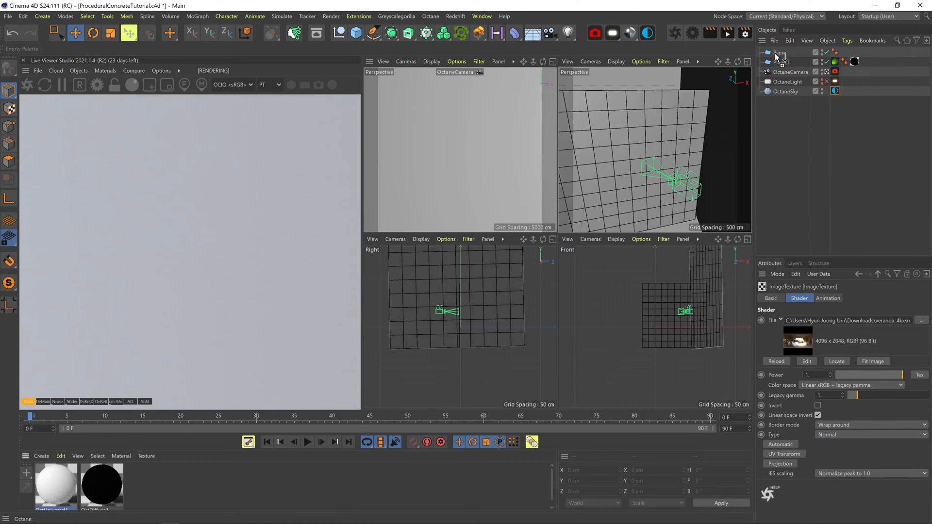
{"action": "left_click_drag", "start_coordinate": [779, 57], "coordinate": [779, 55]}
- Open the new Universal material in the Octane Node Editor and arrange the window for node editing
{"action": "double_click", "coordinate": [56, 485]}
{"action": "left_click_drag", "start_coordinate": [437, 158], "coordinate": [404, 90]}
{"action": "left_click", "coordinate": [383, 224]}
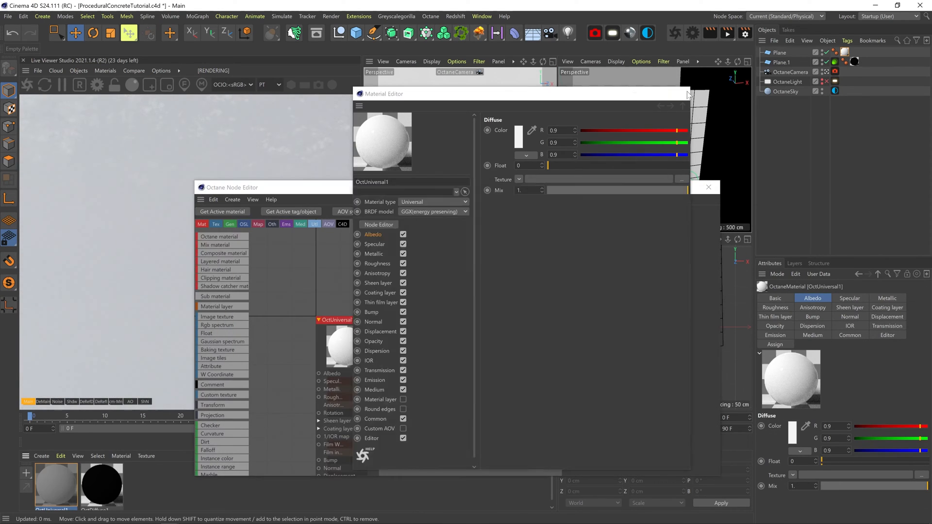
{"action": "left_click", "coordinate": [679, 94]}
{"action": "left_click_drag", "start_coordinate": [272, 187], "coordinate": [450, 89]}
{"action": "middle_click_drag", "start_coordinate": [439, 326], "coordinate": [562, 275]}
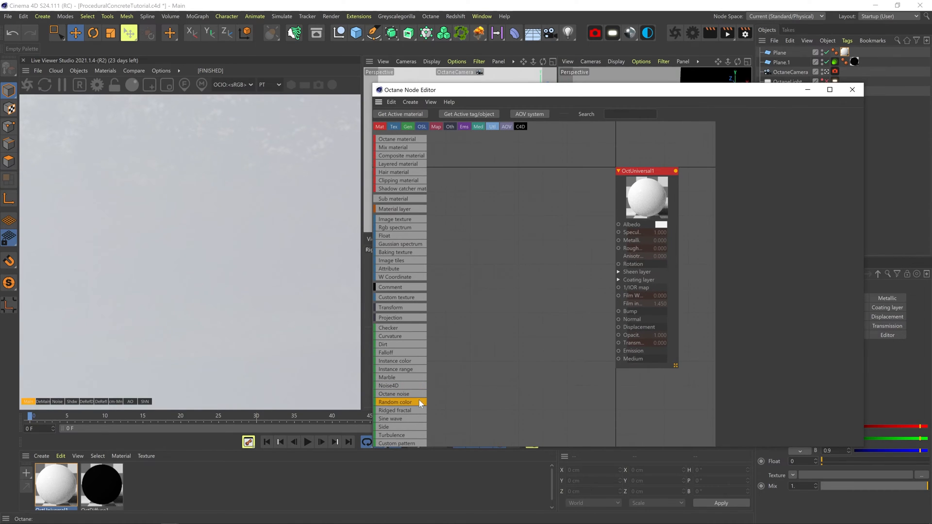
- Add an Octane noise node and connect it to the Universal material's Bump input
{"action": "left_click_drag", "start_coordinate": [473, 260], "coordinate": [473, 260]}
{"action": "middle_click_drag", "start_coordinate": [479, 275], "coordinate": [540, 260]}
{"action": "left_click", "coordinate": [573, 249]}
{"action": "left_click_drag", "start_coordinate": [567, 266], "coordinate": [506, 262]}
{"action": "left_click_drag", "start_coordinate": [527, 244], "coordinate": [680, 295]}
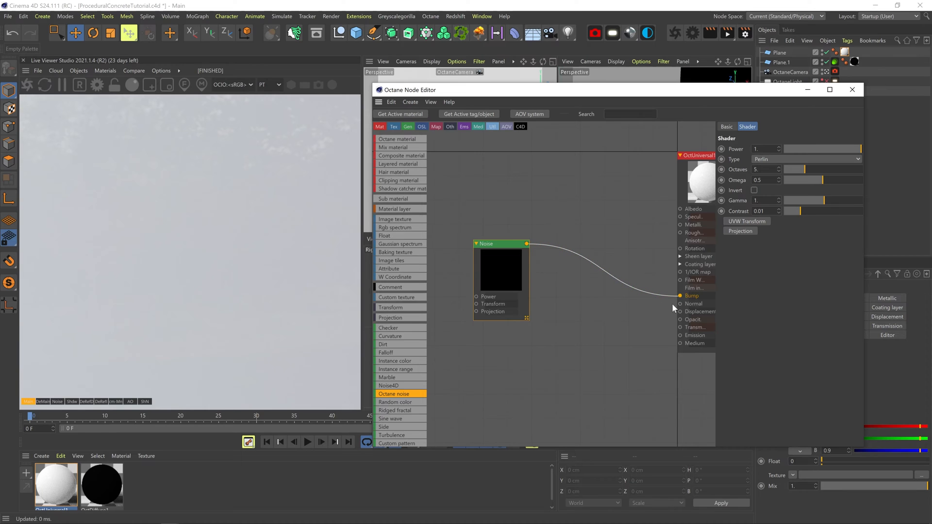
{"action": "middle_click_drag", "start_coordinate": [565, 248], "coordinate": [521, 297]}
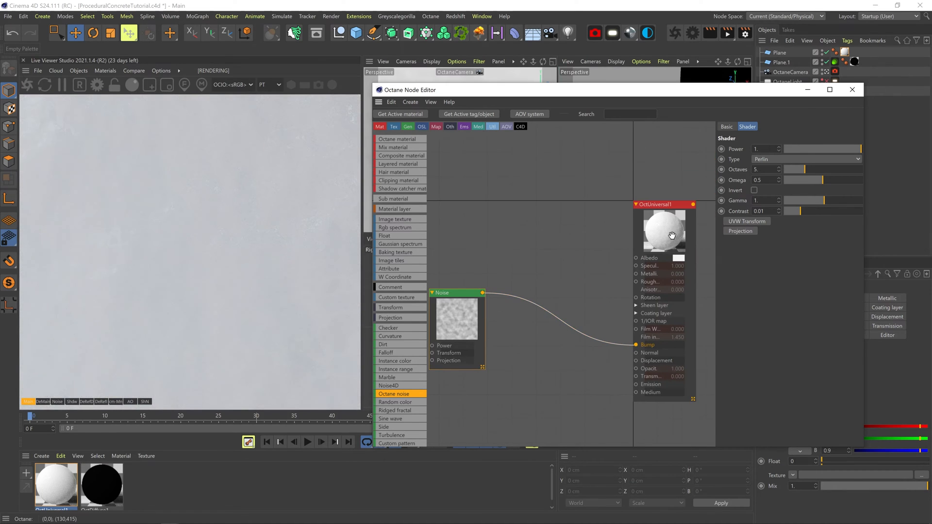
- Darken the Universal material's albedo color to a neutral grey of about 0.434 in R, G and B
{"action": "left_click", "coordinate": [668, 237]}
{"action": "left_click", "coordinate": [754, 272]}
{"action": "left_click", "coordinate": [802, 285]}
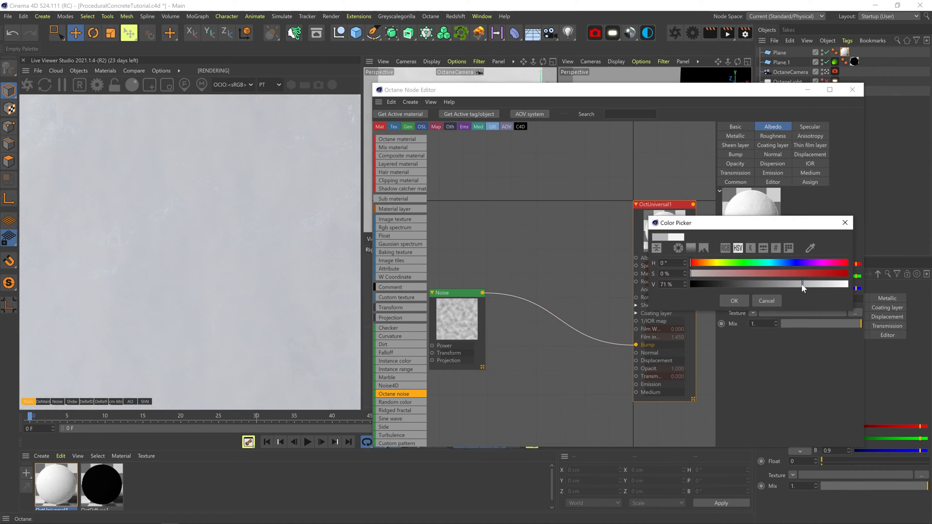
{"action": "left_click", "coordinate": [734, 301]}
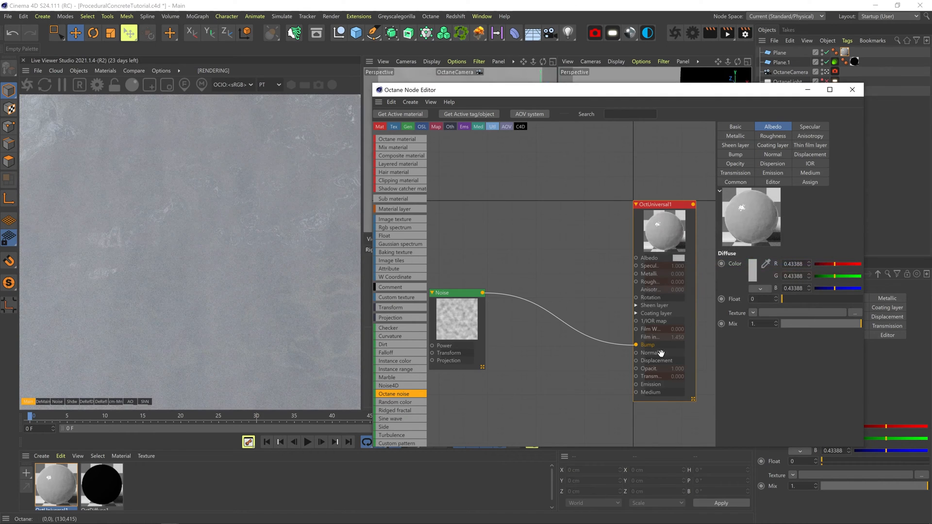
- Using a solo preview of the noise, set its omega to about 0.85, octaves to 10 and contrast to about 14.86
{"action": "middle_click_drag", "start_coordinate": [532, 377], "coordinate": [589, 361]}
{"action": "right_click", "coordinate": [525, 302]}
{"action": "left_click", "coordinate": [532, 308]}
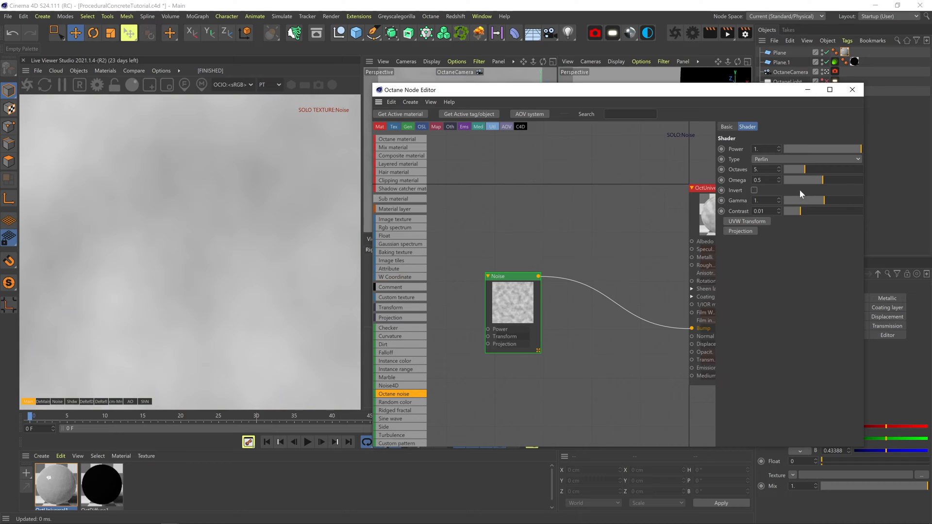
{"action": "left_click", "coordinate": [848, 180]}
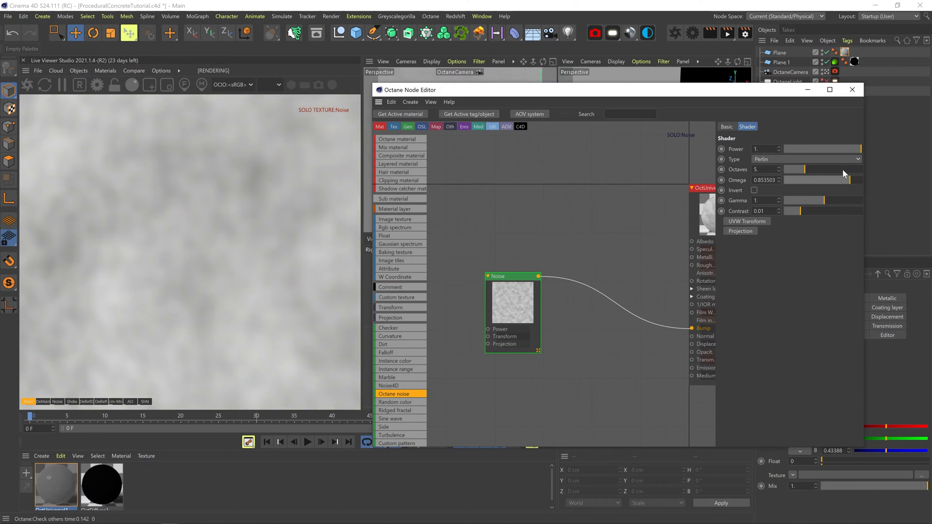
{"action": "left_click", "coordinate": [832, 169]}
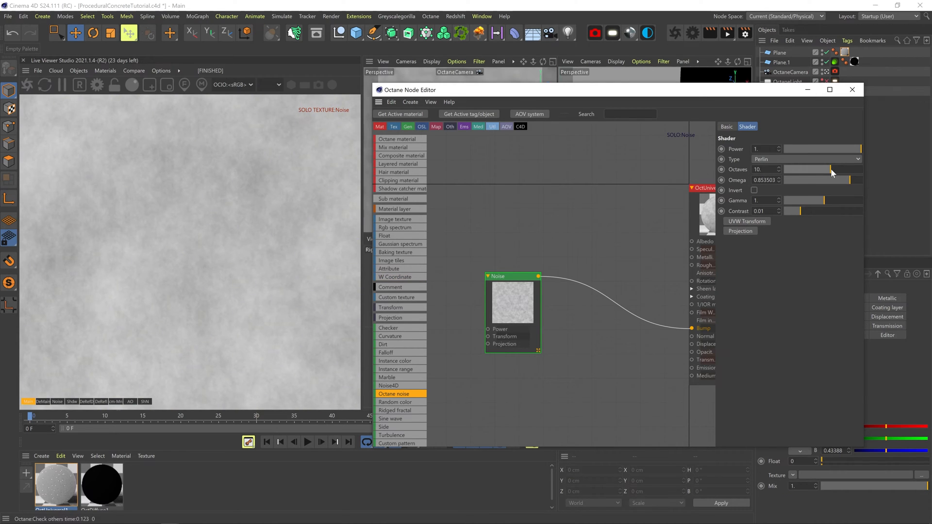
{"action": "left_click_drag", "start_coordinate": [844, 209], "coordinate": [851, 211]}
{"action": "right_click", "coordinate": [519, 297]}
{"action": "left_click", "coordinate": [529, 302]}
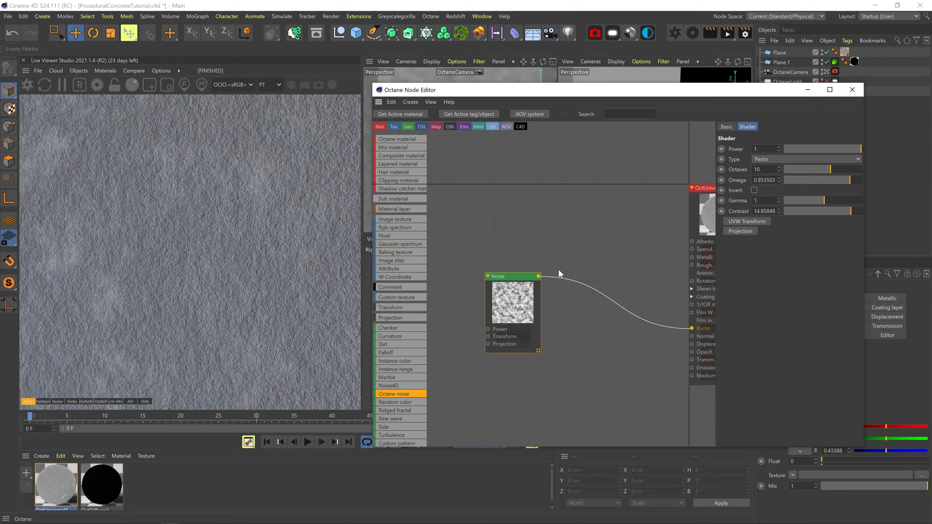
- Duplicate the noise node twice and stack the two copies below the original
{"action": "middle_click_drag", "start_coordinate": [476, 311], "coordinate": [498, 295]}
{"action": "left_click_drag", "start_coordinate": [539, 261], "coordinate": [479, 229]}
{"action": "left_click_drag", "start_coordinate": [478, 229], "coordinate": [481, 323], "text": "ctrl"}
{"action": "middle_click_drag", "start_coordinate": [535, 334], "coordinate": [541, 307]}
{"action": "mouse_move", "coordinate": [480, 313]}
{"action": "left_mouse_down", "text": "ctrl"}
{"action": "mouse_move", "coordinate": [480, 402]}
{"action": "mouse_move", "coordinate": [472, 313]}
{"action": "left_mouse_up", "text": "ctrl"}
{"action": "left_click_drag", "start_coordinate": [478, 407], "coordinate": [477, 400]}
- Insert a Mix texture node between the original noise and the Bump input, with the noise driving its Amount
{"action": "middle_click_drag", "start_coordinate": [540, 286], "coordinate": [520, 289]}
{"action": "scroll", "coordinate": [409, 367], "scroll_direction": "down", "scroll_amount": 2}
{"action": "scroll", "coordinate": [408, 367], "scroll_direction": "down", "scroll_amount": 1}
{"action": "scroll", "coordinate": [406, 364], "scroll_direction": "down", "scroll_amount": 1}
{"action": "left_click_drag", "start_coordinate": [392, 409], "coordinate": [562, 239]}
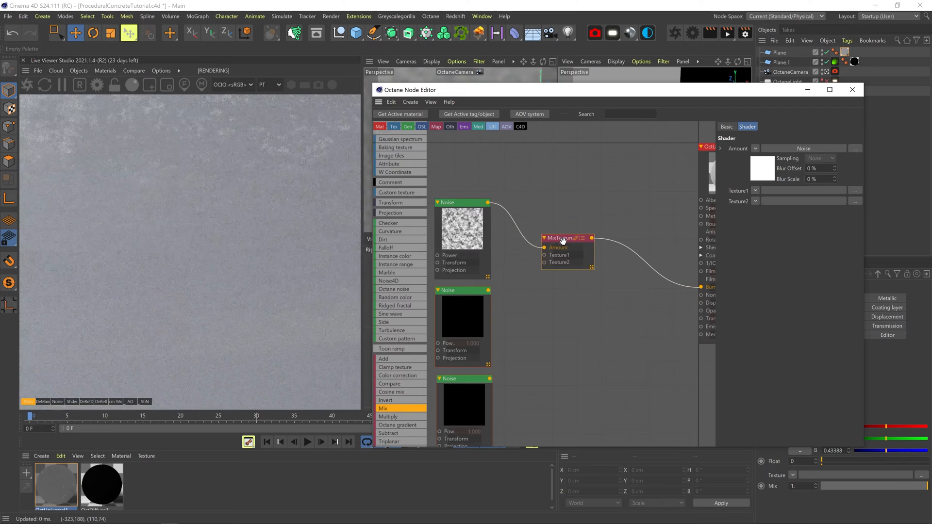
- Solo the noise feeding the mix Amount and set its contrast to about 64.4 and omega to about 0.76
{"action": "right_click", "coordinate": [466, 235]}
{"action": "left_click", "coordinate": [474, 242]}
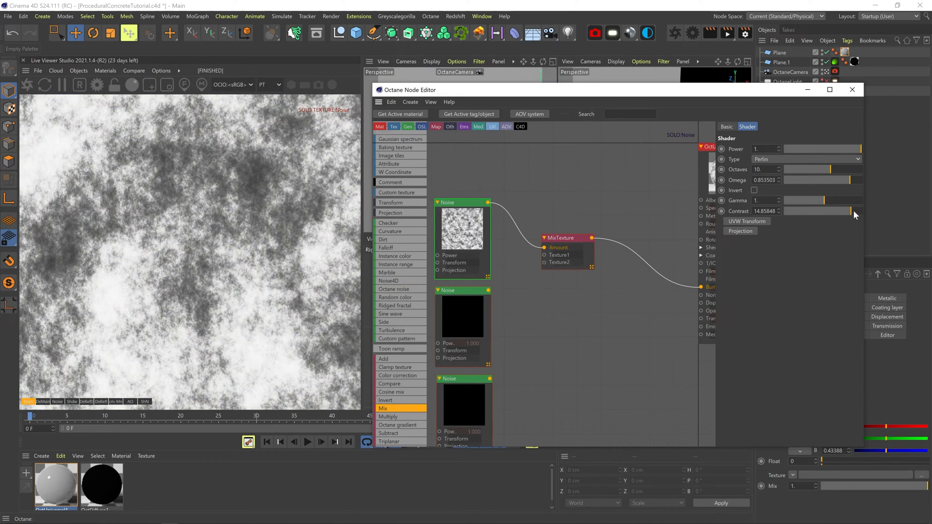
{"action": "left_click_drag", "start_coordinate": [852, 211], "coordinate": [858, 211]}
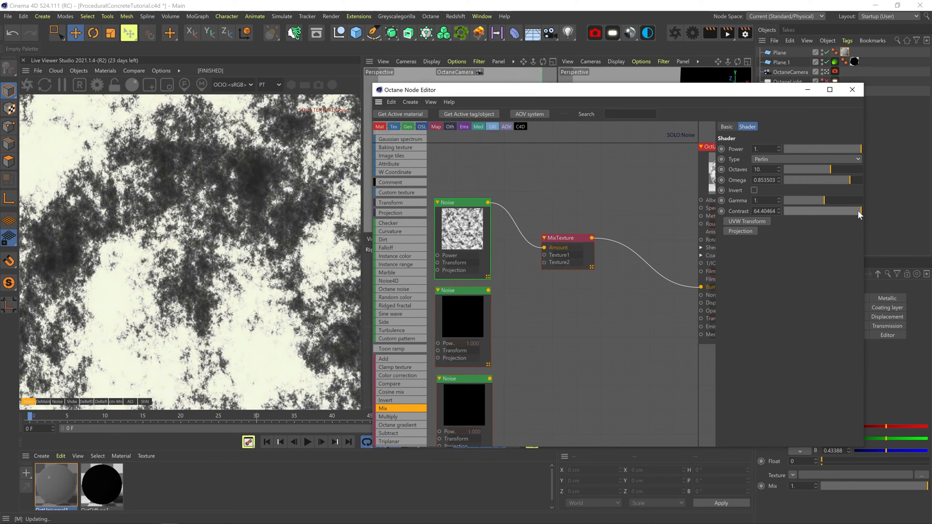
{"action": "left_click", "coordinate": [842, 181]}
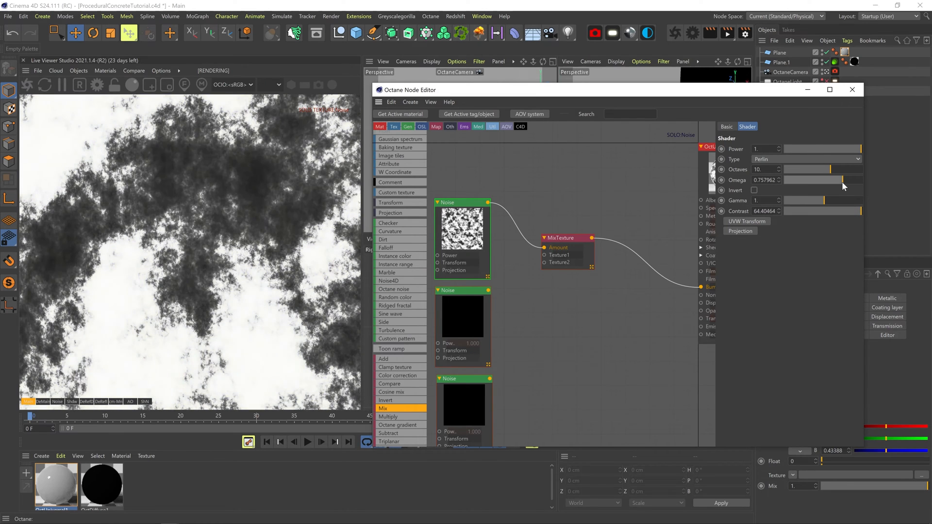
- Add a UVW transform to the Amount noise and scale it uniformly to about 0.373
{"action": "middle_click_drag", "start_coordinate": [536, 296], "coordinate": [584, 267]}
{"action": "left_click", "coordinate": [740, 222]}
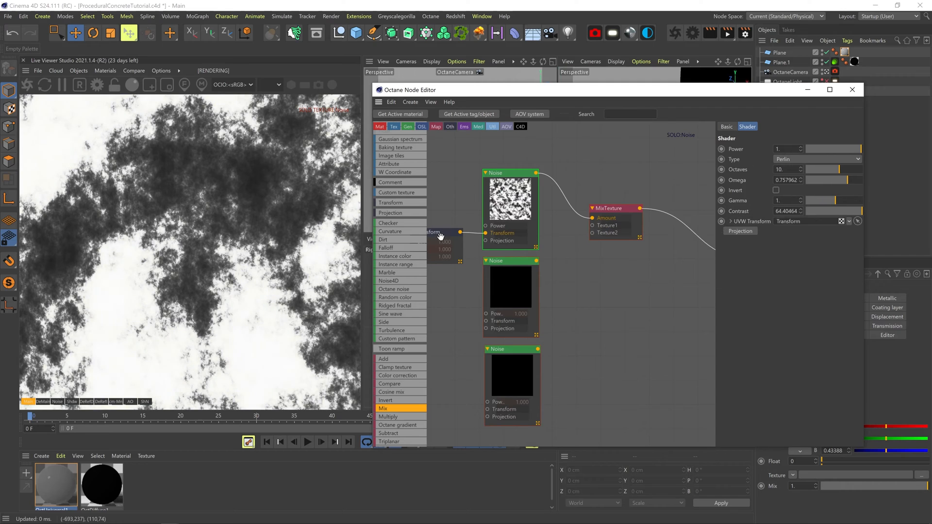
{"action": "left_click", "coordinate": [438, 234]}
{"action": "left_click", "coordinate": [830, 222]}
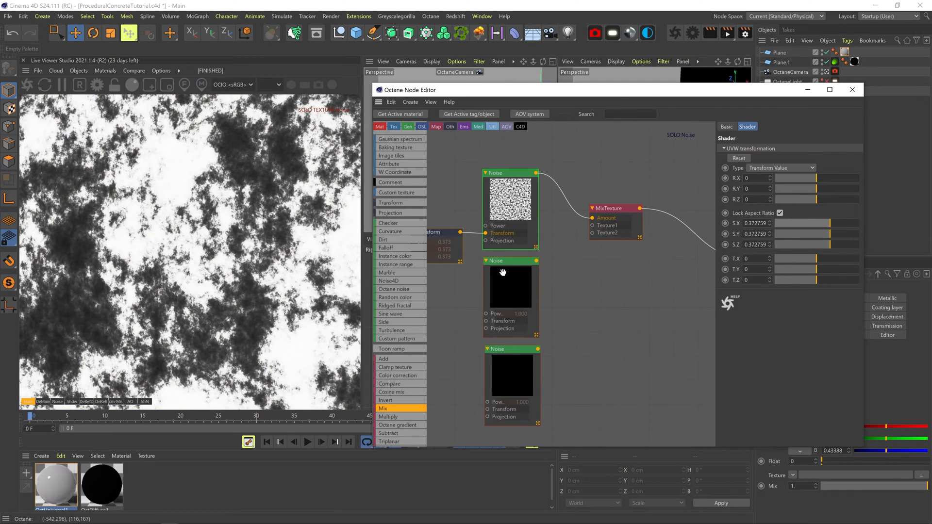
- Connect the second noise to the mix's Texture1 input and solo that noise in the preview
{"action": "left_click_drag", "start_coordinate": [535, 261], "coordinate": [592, 226]}
{"action": "right_click", "coordinate": [523, 279]}
{"action": "left_click", "coordinate": [533, 285]}
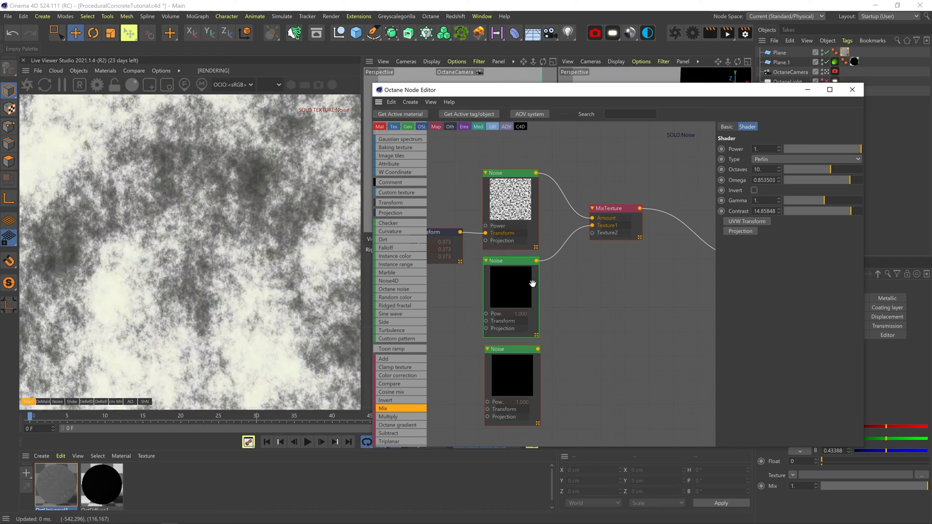
- Give the second noise a UVW transform scaled to about 0.037 and set its octaves to 12
{"action": "left_click", "coordinate": [738, 222]}
{"action": "left_click", "coordinate": [814, 221]}
{"action": "left_click_drag", "start_coordinate": [813, 219], "coordinate": [805, 215]}
{"action": "left_click", "coordinate": [502, 287]}
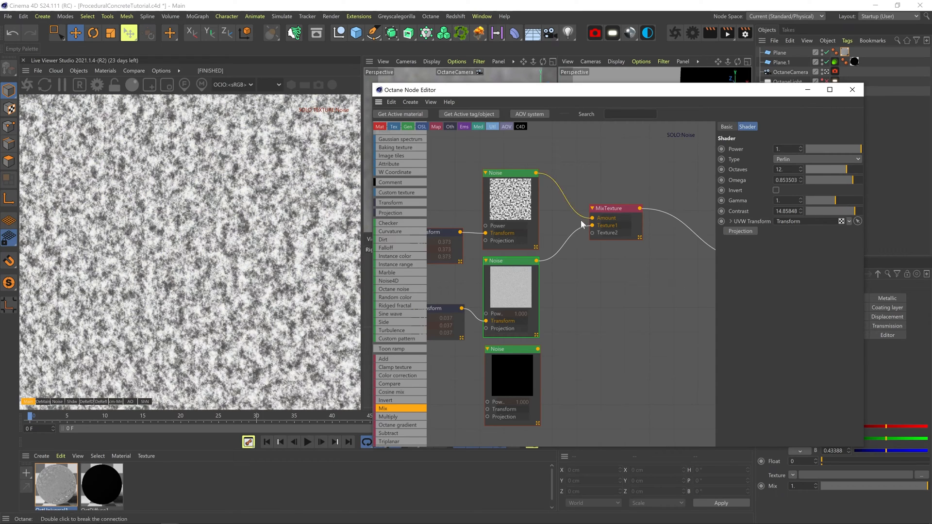
- Connect the third noise to the mix's Texture2 input, solo it, and change its type to Chips
{"action": "left_click_drag", "start_coordinate": [537, 349], "coordinate": [593, 233]}
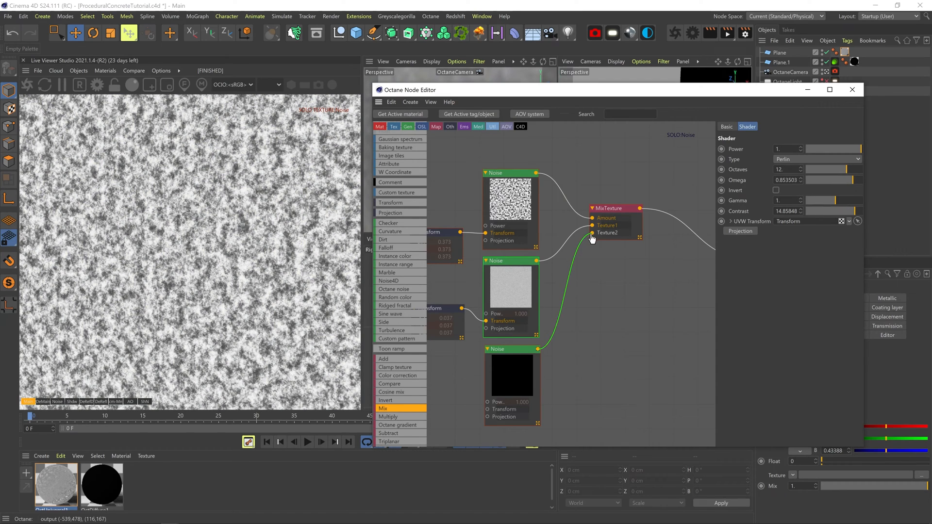
{"action": "right_click", "coordinate": [525, 359]}
{"action": "left_click", "coordinate": [540, 366]}
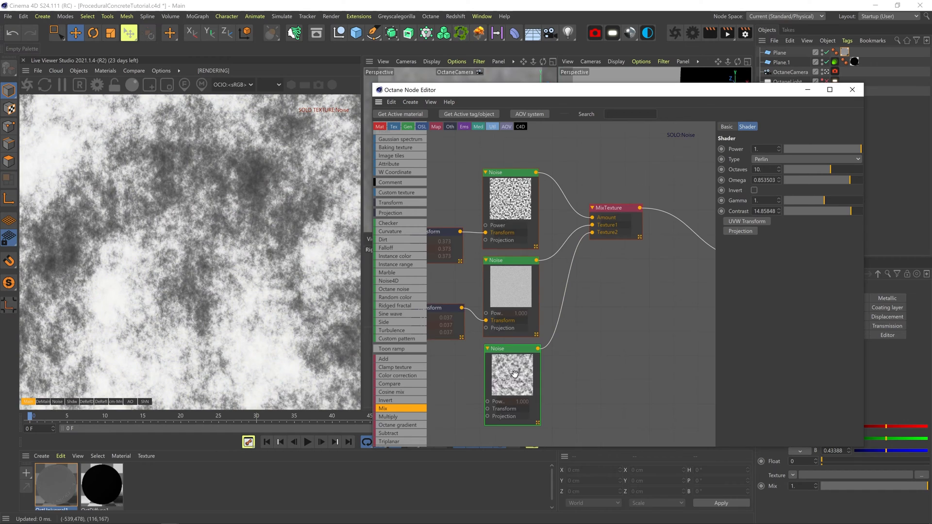
{"action": "middle_click_drag", "start_coordinate": [551, 359], "coordinate": [591, 324]}
{"action": "left_click", "coordinate": [802, 159]}
{"action": "left_click", "coordinate": [786, 199]}
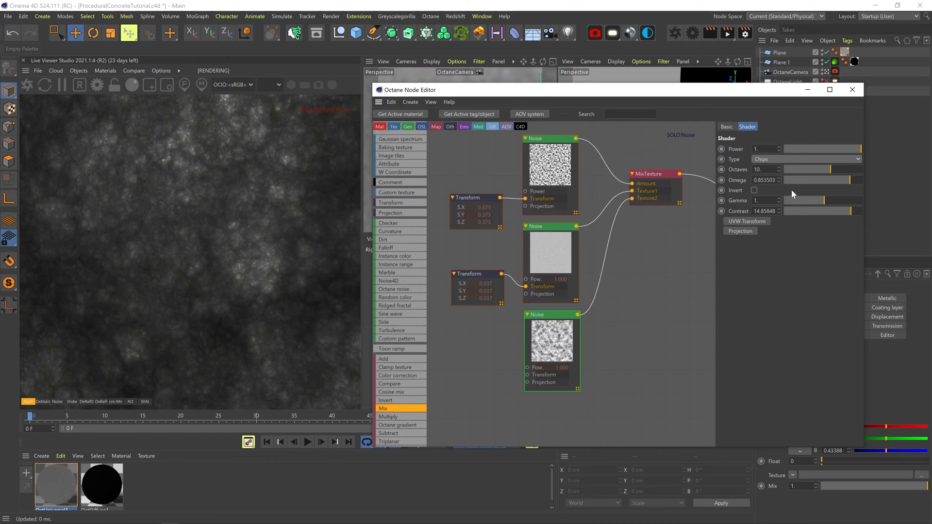
- Add a UVW transform scaled to about 0.008 to the Chips noise and set the noise's gamma to about 2.91
{"action": "left_click", "coordinate": [762, 222]}
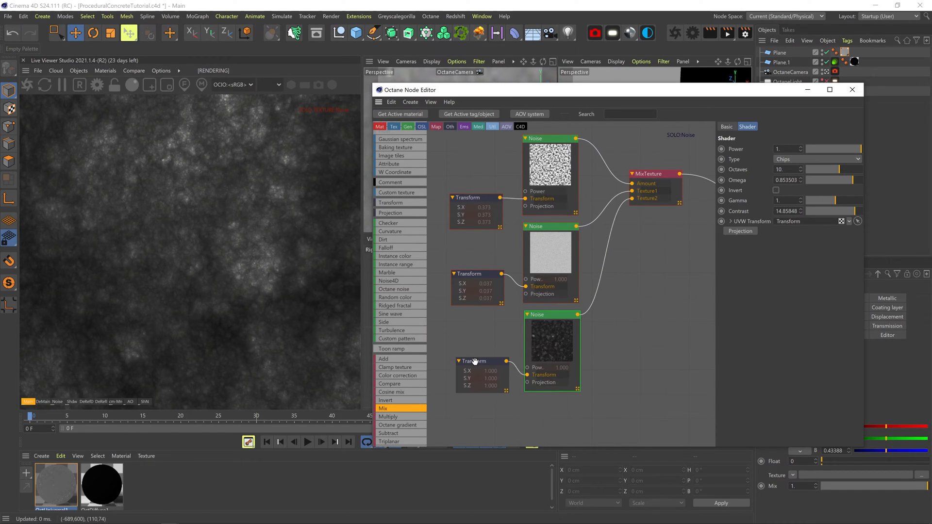
{"action": "left_click_drag", "start_coordinate": [793, 222], "coordinate": [843, 206]}
{"action": "left_click", "coordinate": [557, 337]}
{"action": "left_click", "coordinate": [763, 222]}
- Invert the Chips noise and set its octaves to 12
{"action": "left_click", "coordinate": [574, 342]}
{"action": "left_click", "coordinate": [776, 190]}
{"action": "left_click", "coordinate": [843, 170]}
{"action": "left_click", "coordinate": [849, 169]}
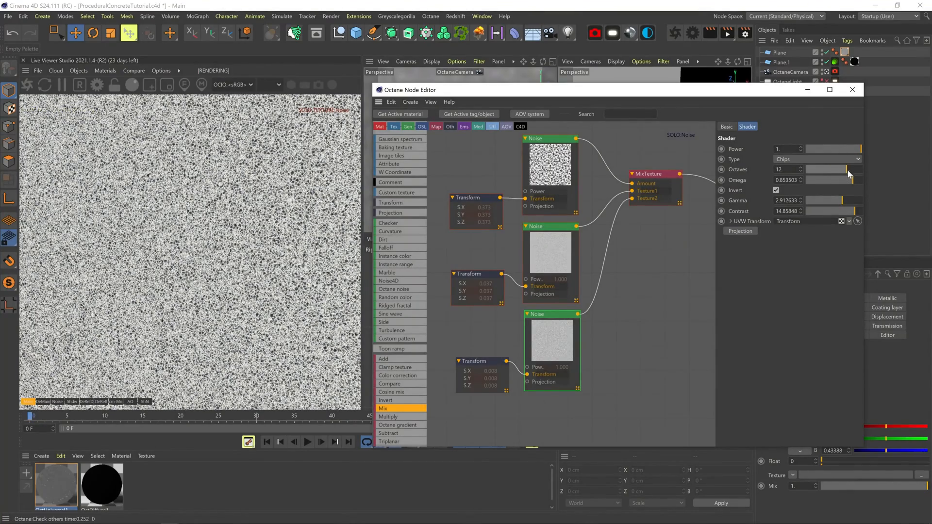
- Solo the MixTexture node to examine how the three noises blend
{"action": "middle_click_drag", "start_coordinate": [648, 199], "coordinate": [609, 241]}
{"action": "right_click", "coordinate": [621, 232]}
{"action": "left_click", "coordinate": [630, 240]}
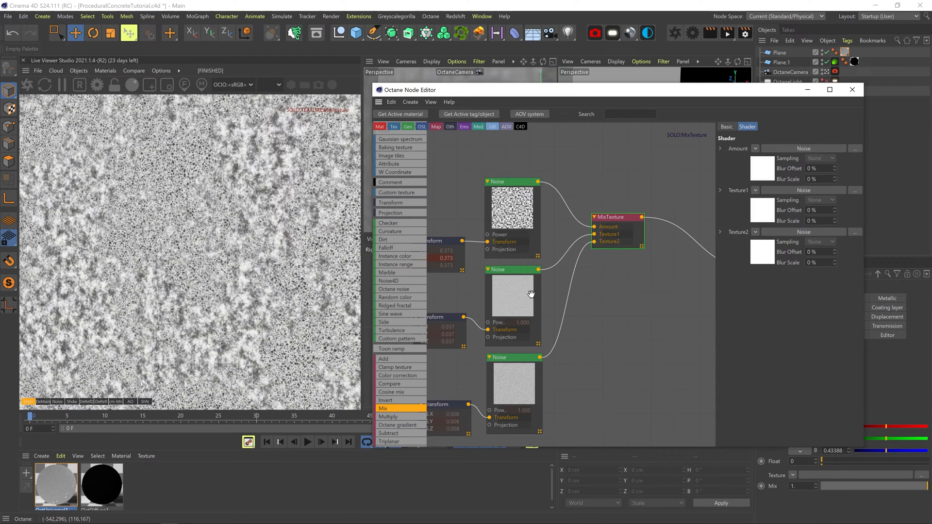
- Insert an Octane gradient node after both the second noise and the Chips noise, ahead of the mix's texture inputs
{"action": "left_click_drag", "start_coordinate": [553, 331], "coordinate": [577, 365]}
{"action": "middle_click_drag", "start_coordinate": [445, 209], "coordinate": [485, 195]}
{"action": "left_click_drag", "start_coordinate": [485, 195], "coordinate": [621, 410]}
{"action": "left_click_drag", "start_coordinate": [616, 351], "coordinate": [564, 258]}
{"action": "left_click", "coordinate": [568, 346]}
- Solo the second noise's gradient and lighten its black knot to grey
{"action": "right_click", "coordinate": [575, 257]}
{"action": "left_click", "coordinate": [584, 264]}
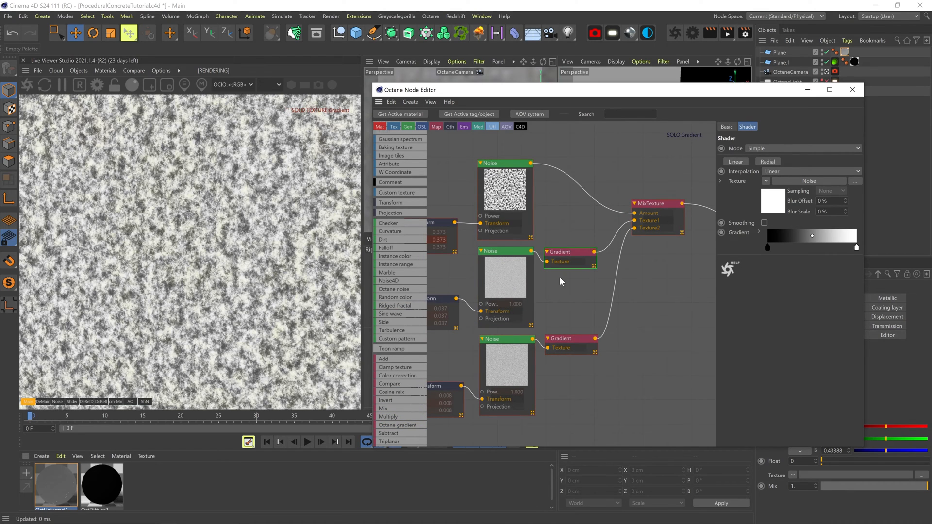
{"action": "double_click", "coordinate": [768, 247]}
{"action": "left_click", "coordinate": [804, 279]}
{"action": "left_click", "coordinate": [752, 294]}
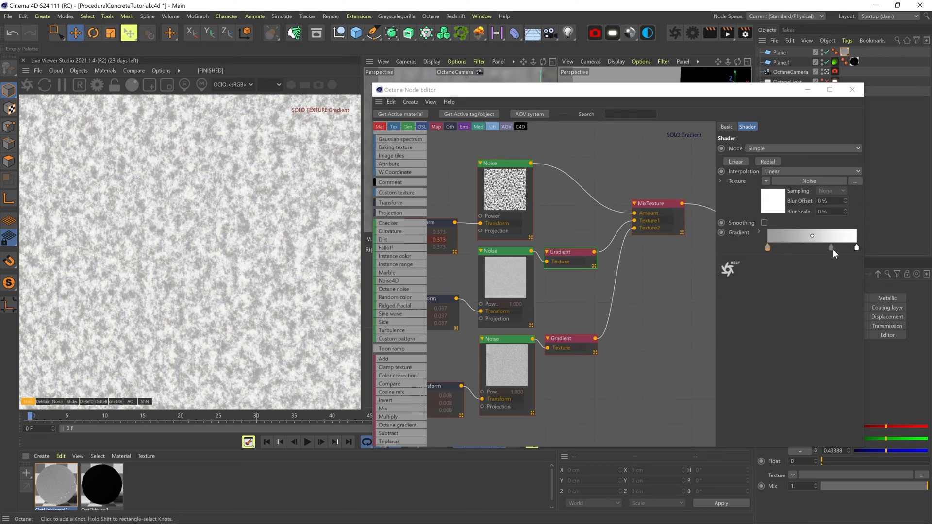
- Solo the Chips noise's gradient and darken its white knot
{"action": "right_click", "coordinate": [559, 339]}
{"action": "left_click", "coordinate": [582, 349]}
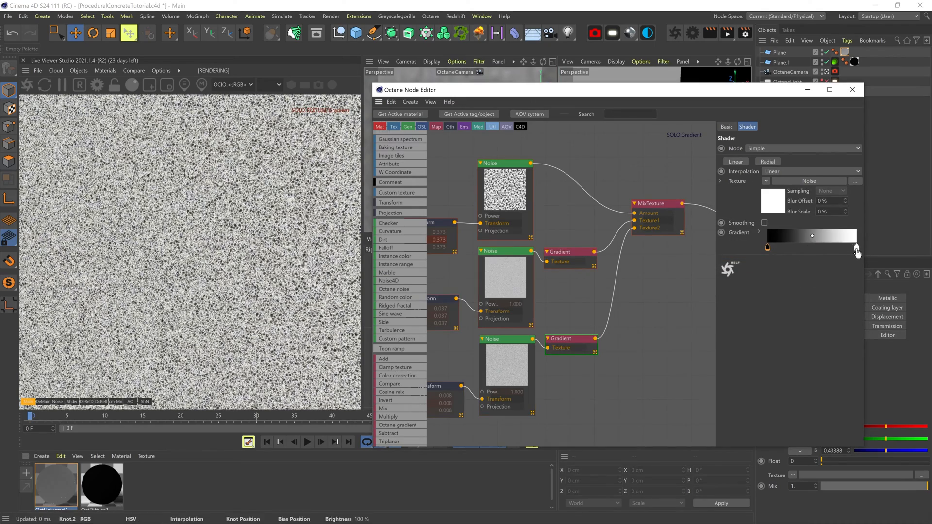
{"action": "double_click", "coordinate": [807, 248]}
{"action": "left_click", "coordinate": [839, 295]}
- Check the MixTexture result in a solo preview and save the project
{"action": "right_click", "coordinate": [671, 217]}
{"action": "left_click", "coordinate": [685, 224]}
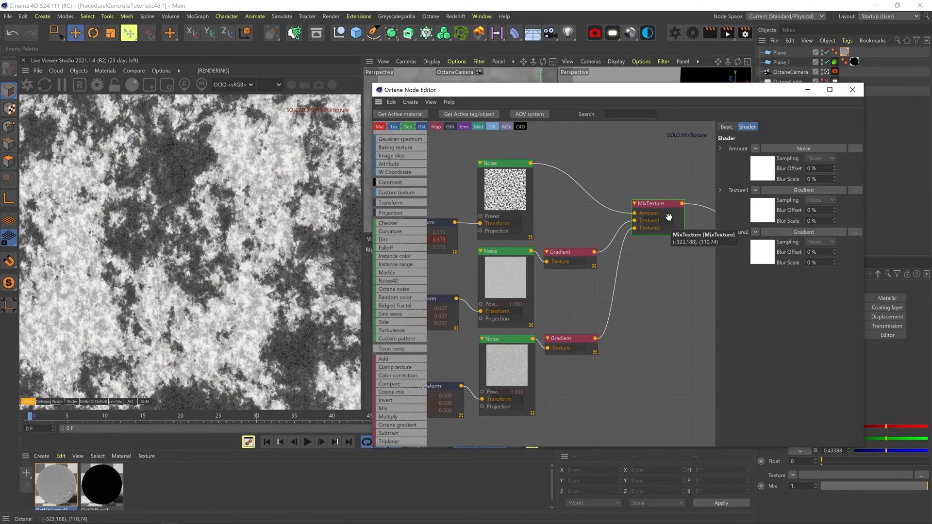
{"action": "key", "text": "ctrl+s"}
{"action": "right_click", "coordinate": [665, 218]}
{"action": "left_click", "coordinate": [680, 223]}
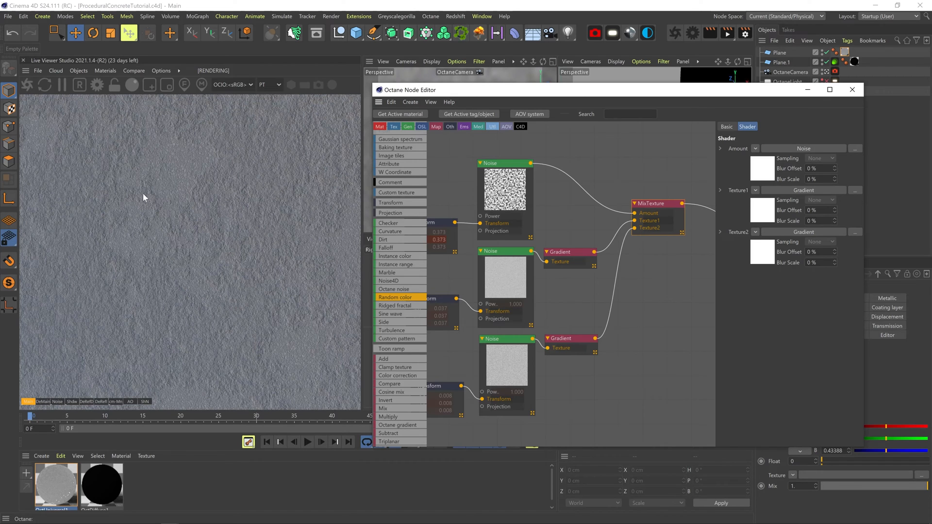
- Reduce the second noise's UVW transform scale to about 0.018 while checking the bump detail up close in the render
{"action": "scroll", "coordinate": [171, 177], "scroll_direction": "up", "scroll_amount": 5}
{"action": "middle_click_drag", "start_coordinate": [162, 189], "coordinate": [208, 250]}
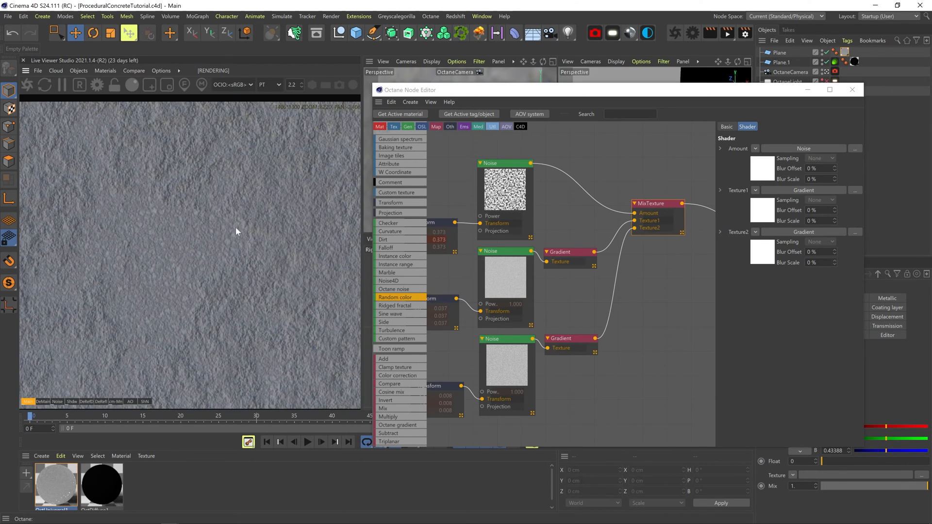
{"action": "left_click", "coordinate": [442, 311]}
{"action": "left_click_drag", "start_coordinate": [807, 227], "coordinate": [802, 227]}
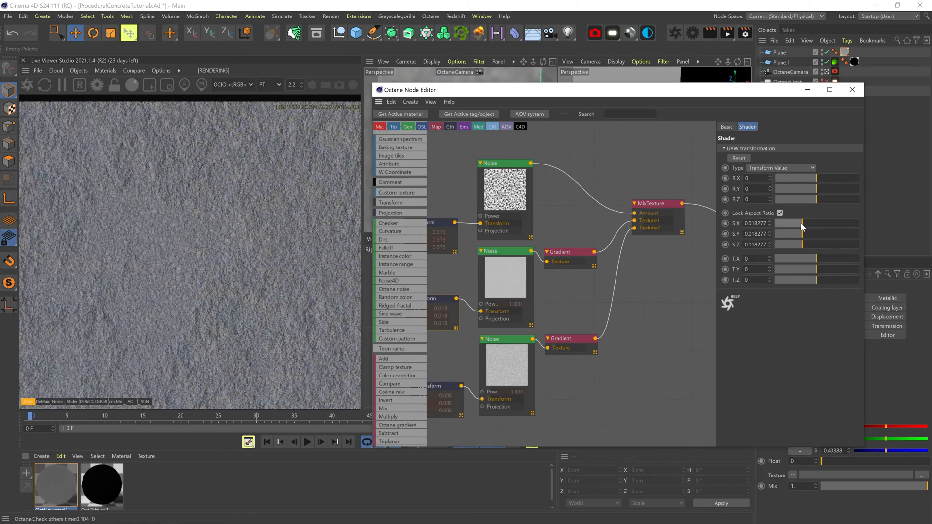
- Brighten the dark knot of the second noise's gradient further
{"action": "left_click", "coordinate": [582, 263]}
{"action": "double_click", "coordinate": [767, 250]}
{"action": "left_click_drag", "start_coordinate": [815, 284], "coordinate": [817, 282]}
{"action": "left_click", "coordinate": [759, 294]}
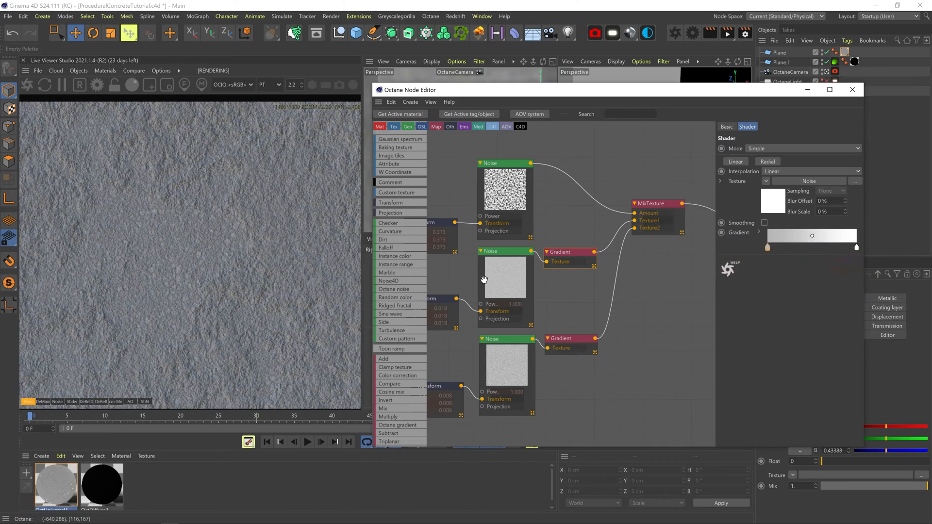
- Solo the second noise and raise its octaves to 16 and its omega to about 0.973
{"action": "double_click", "coordinate": [501, 278]}
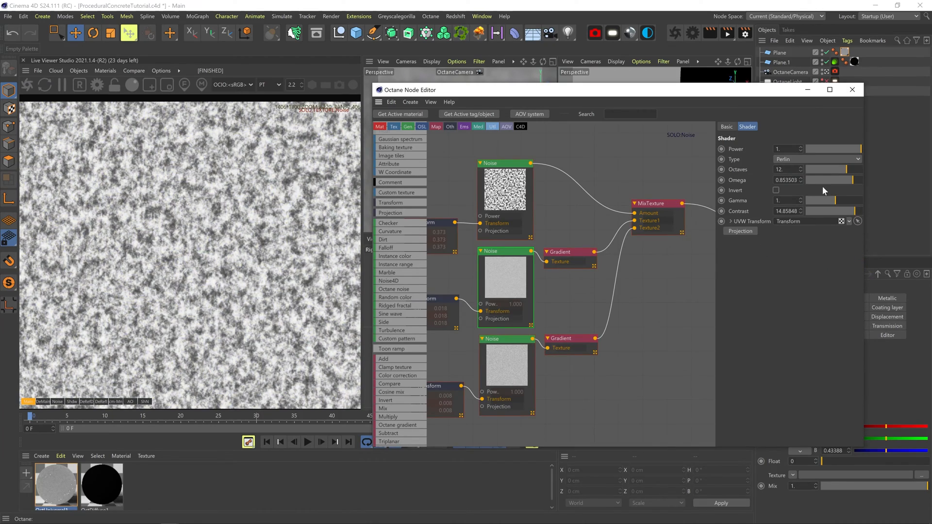
{"action": "mouse_move", "coordinate": [848, 169]}
{"action": "left_mouse_down"}
{"action": "mouse_move", "coordinate": [862, 169]}
{"action": "mouse_move", "coordinate": [860, 181]}
{"action": "left_mouse_up"}
{"action": "right_click", "coordinate": [508, 271]}
{"action": "left_click", "coordinate": [521, 280]}
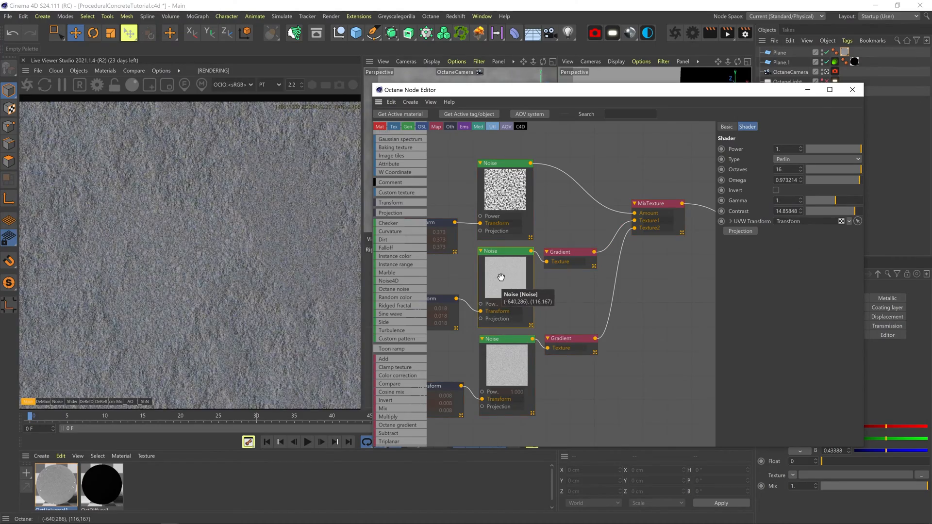
- Reduce the UVW transform scale of the noise driving the mix amount to about 0.173
{"action": "scroll", "coordinate": [221, 258], "scroll_direction": "down", "scroll_amount": 3}
{"action": "middle_click_drag", "start_coordinate": [220, 260], "coordinate": [236, 215]}
{"action": "left_click", "coordinate": [500, 201]}
{"action": "left_click", "coordinate": [788, 221]}
{"action": "left_click_drag", "start_coordinate": [830, 224], "coordinate": [822, 223]}
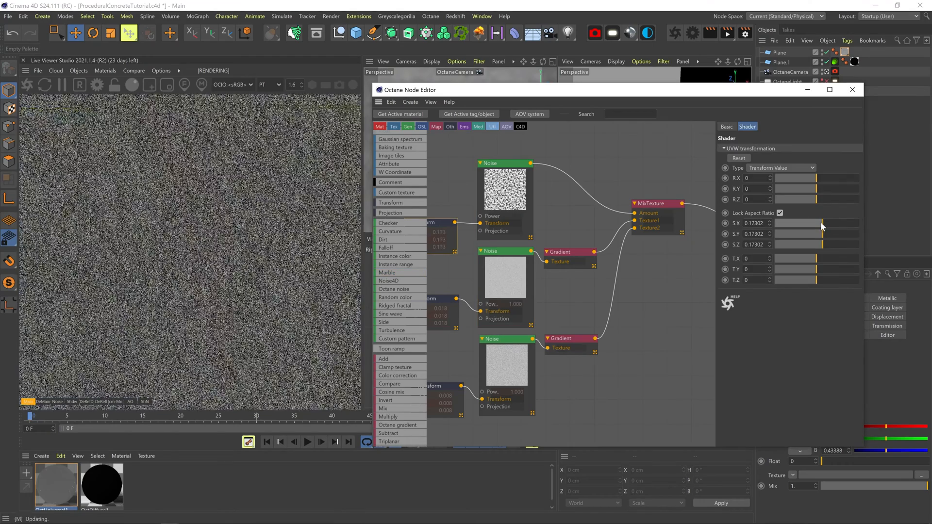
- Lower the mix amount noise's contrast to about 1.33 and check the plane's surface in the render
{"action": "left_click", "coordinate": [496, 192]}
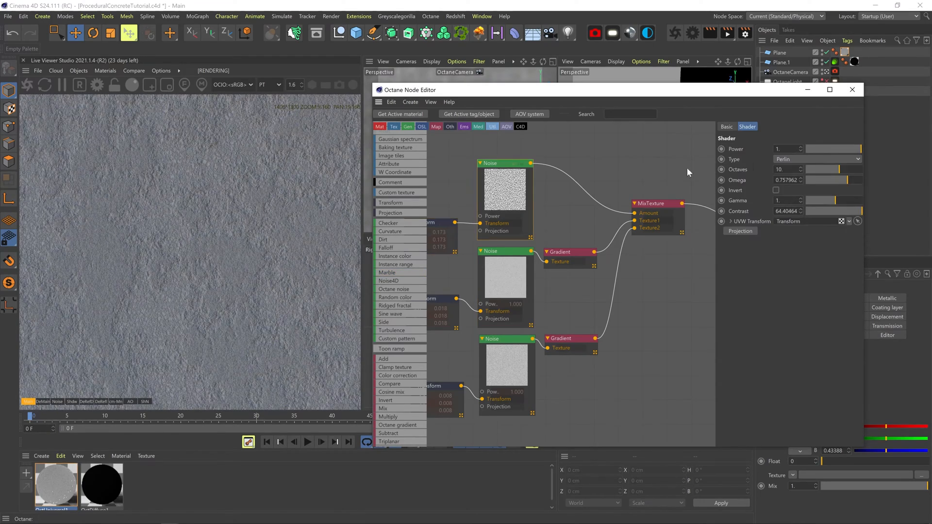
{"action": "left_click_drag", "start_coordinate": [858, 216], "coordinate": [842, 213]}
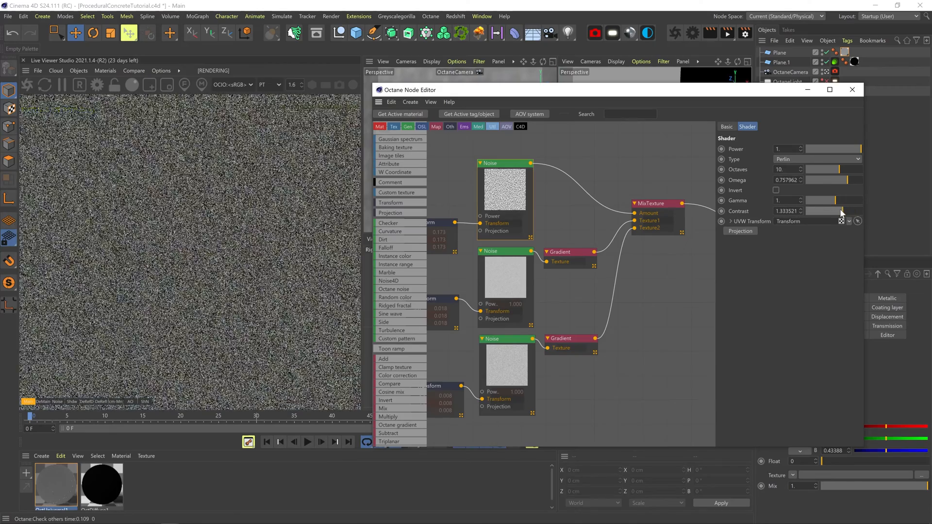
{"action": "scroll", "coordinate": [177, 207], "scroll_direction": "up", "scroll_amount": 3}
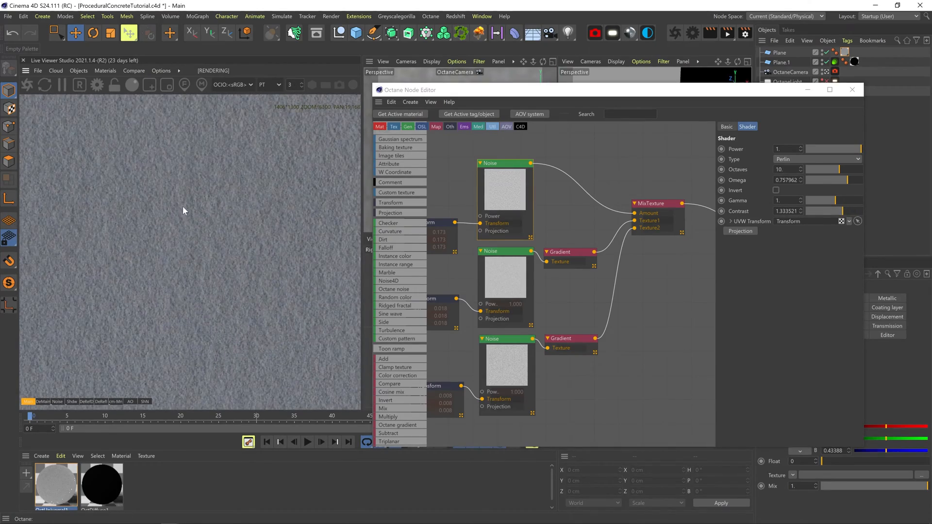
{"action": "scroll", "coordinate": [183, 206], "scroll_direction": "down", "scroll_amount": 4}
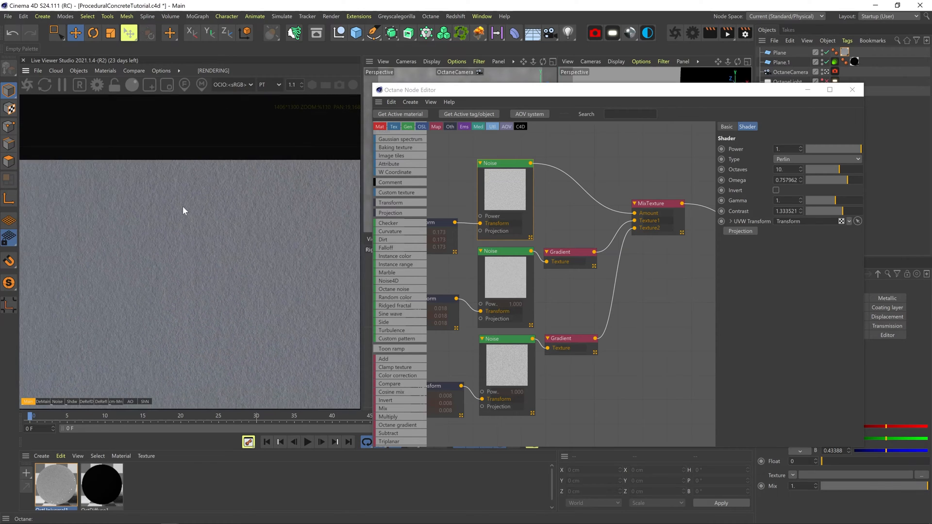
{"action": "scroll", "coordinate": [183, 205], "scroll_direction": "down", "scroll_amount": 1}
{"action": "middle_click_drag", "start_coordinate": [216, 234], "coordinate": [205, 165]}
- Feed the MixTexture through a new Octane gradient into the Albedo and darken the gradient's white knot to grey
{"action": "middle_click_drag", "start_coordinate": [706, 206], "coordinate": [614, 225]}
{"action": "left_click_drag", "start_coordinate": [641, 213], "coordinate": [613, 234]}
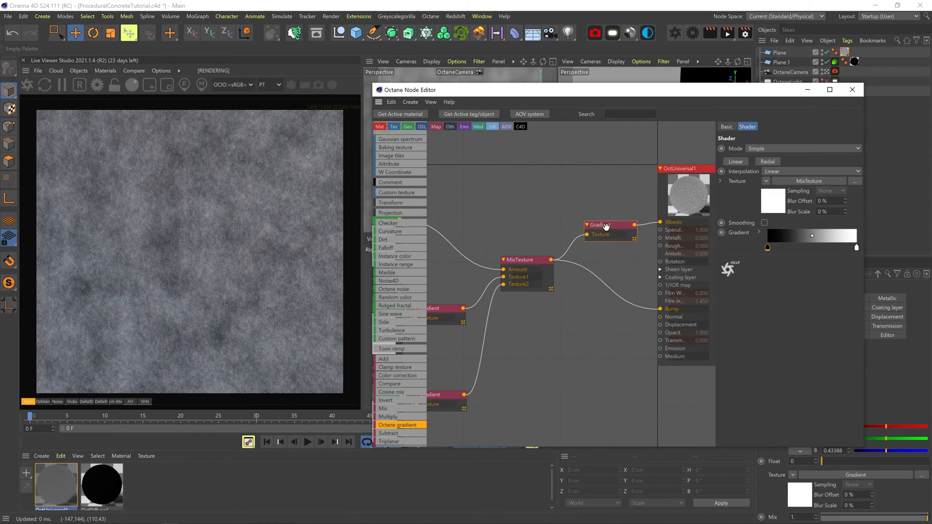
{"action": "double_click", "coordinate": [858, 250]}
{"action": "left_click_drag", "start_coordinate": [901, 199], "coordinate": [815, 320]}
{"action": "left_click_drag", "start_coordinate": [832, 401], "coordinate": [821, 400]}
{"action": "left_click", "coordinate": [757, 416]}
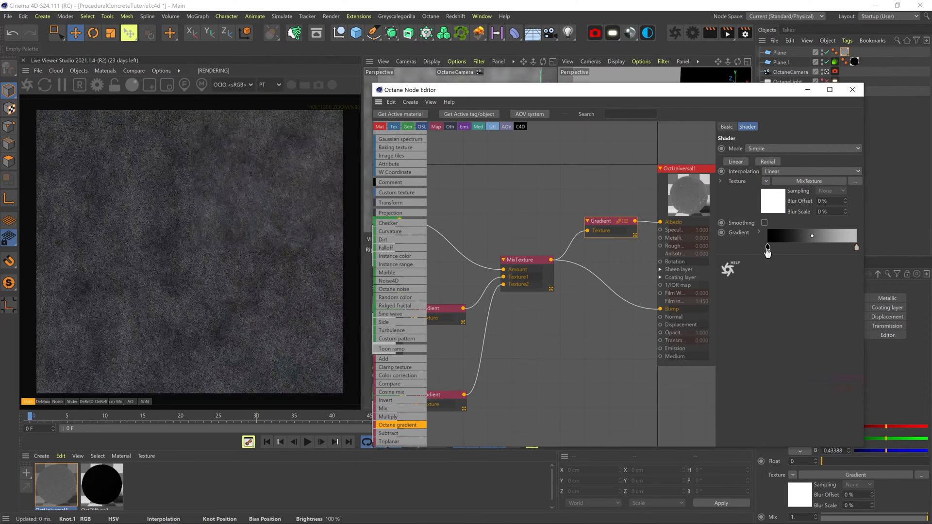
- Lighten the black knot of the albedo gradient to grey
{"action": "double_click", "coordinate": [768, 248]}
{"action": "left_click", "coordinate": [739, 243]}
{"action": "left_click", "coordinate": [752, 243]}
{"action": "left_click_drag", "start_coordinate": [779, 279], "coordinate": [796, 280]}
{"action": "left_click", "coordinate": [758, 294]}
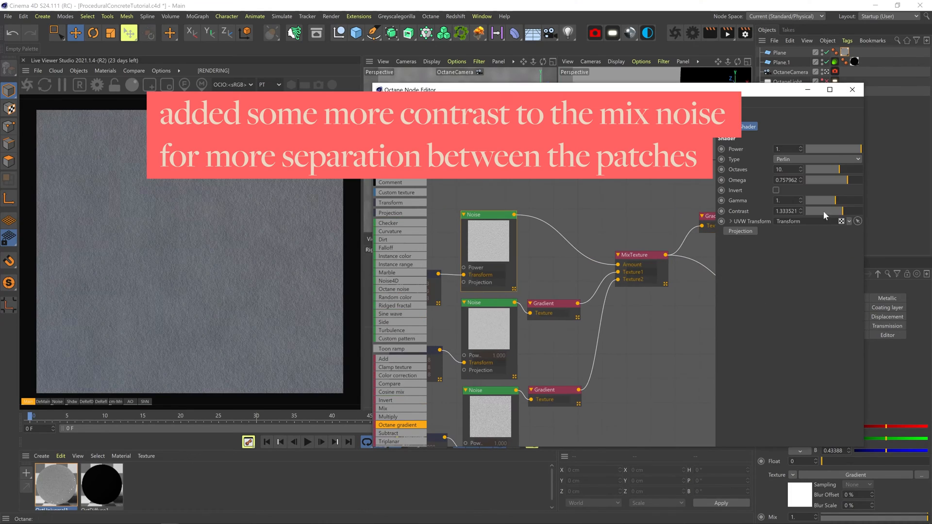
- Set the contrast of the noise driving the mix amount to about 6.9
{"action": "left_click_drag", "start_coordinate": [824, 210], "coordinate": [850, 213]}
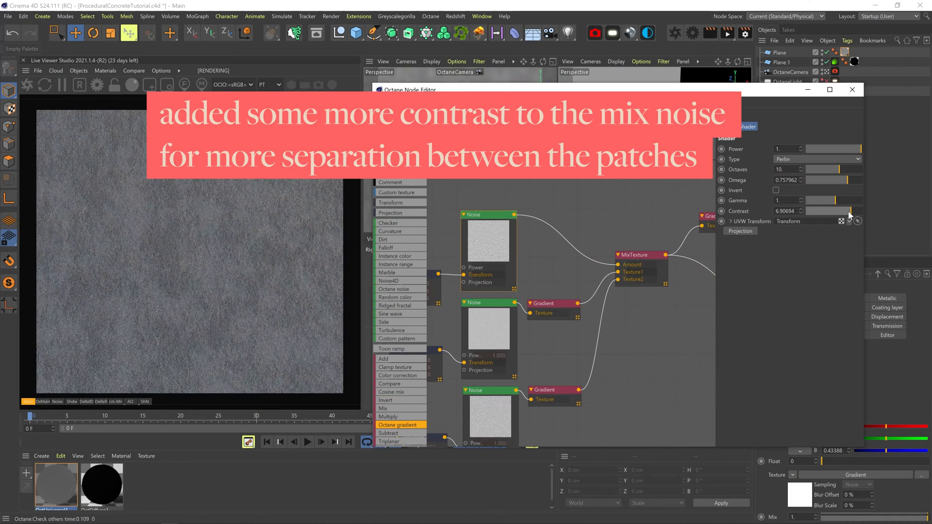
{"action": "mouse_move", "coordinate": [644, 318]}
{"action": "middle_mouse_down"}
{"action": "mouse_move", "coordinate": [643, 267]}
{"action": "mouse_move", "coordinate": [639, 306]}
{"action": "middle_mouse_up"}
{"action": "scroll", "coordinate": [642, 269], "scroll_direction": "down", "scroll_amount": 3}
- Duplicate the mix amount noise above the existing nodes and connect the copy to the material's Bump
{"action": "left_click_drag", "start_coordinate": [661, 406], "coordinate": [450, 198]}
{"action": "left_click_drag", "start_coordinate": [533, 228], "coordinate": [477, 195]}
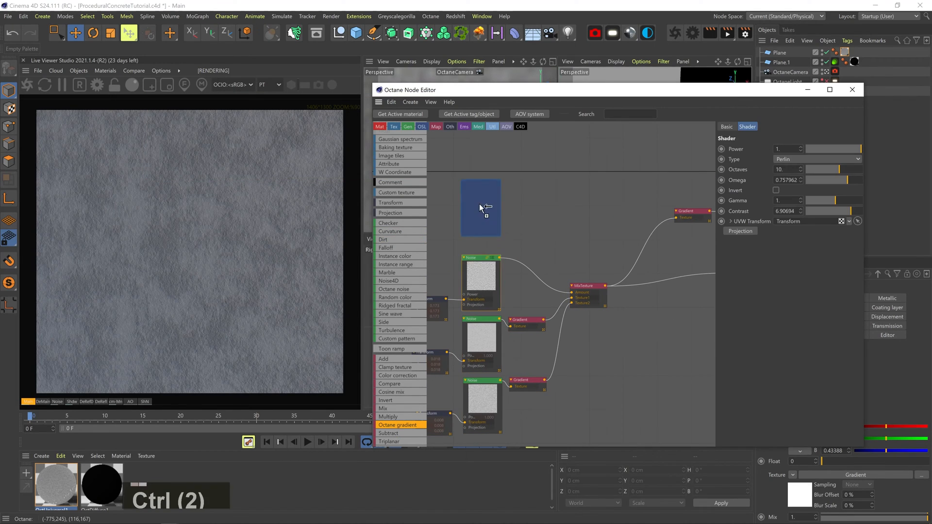
{"action": "middle_click_drag", "start_coordinate": [552, 224], "coordinate": [564, 255]}
{"action": "left_click_drag", "start_coordinate": [446, 327], "coordinate": [443, 317]}
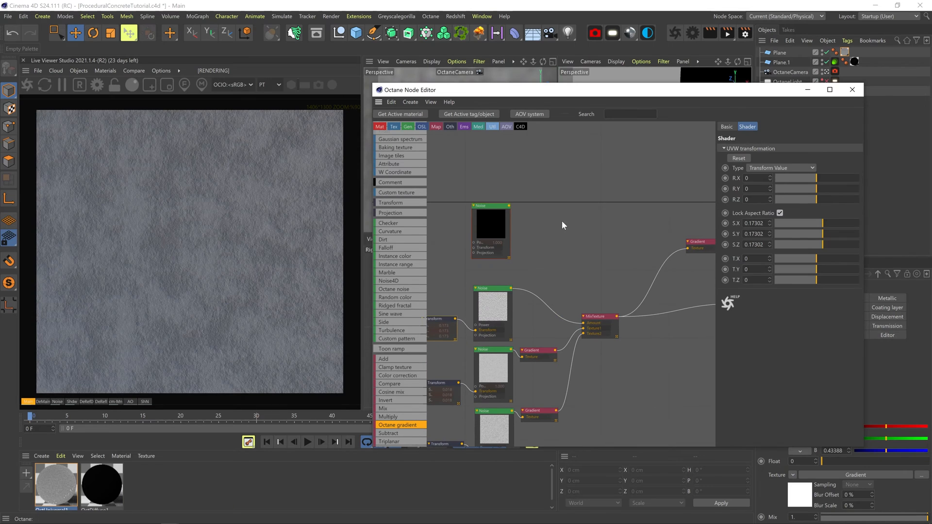
{"action": "middle_click_drag", "start_coordinate": [511, 213], "coordinate": [465, 220]}
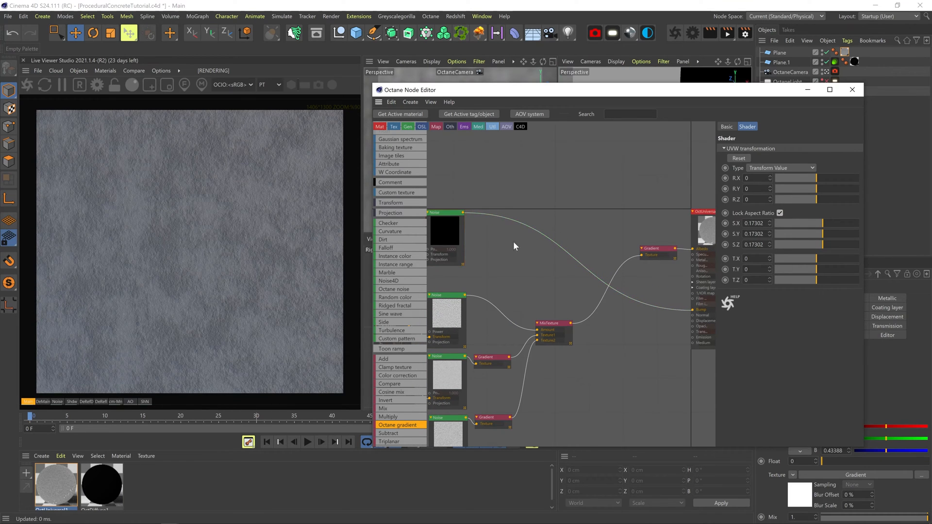
- Solo the duplicated noise and change its type to Circular
{"action": "right_click", "coordinate": [464, 237]}
{"action": "left_click", "coordinate": [455, 241]}
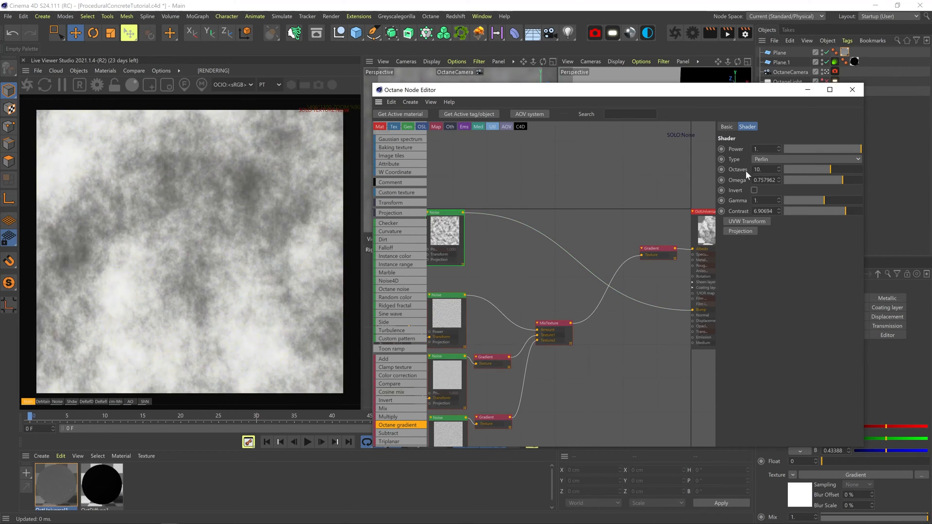
{"action": "left_click", "coordinate": [760, 159]}
{"action": "left_click", "coordinate": [767, 193]}
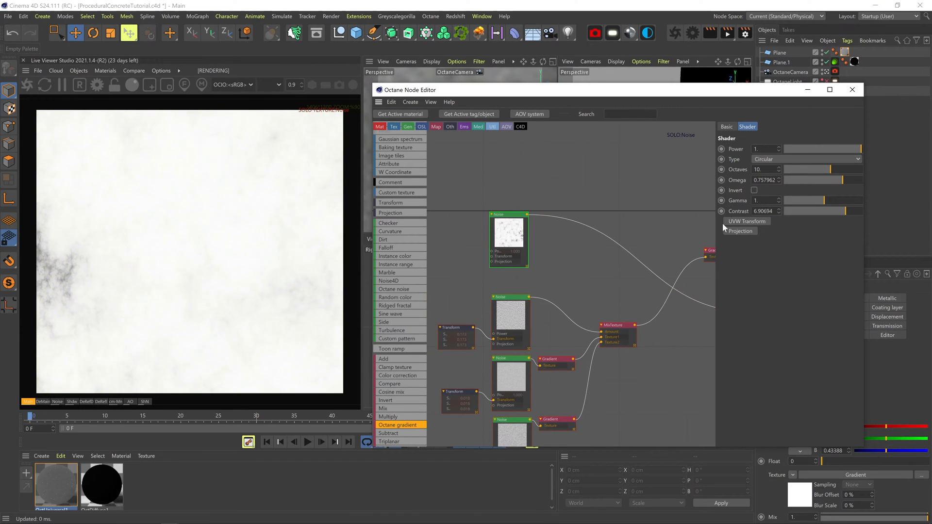
- Add a UVW transform to the Circular noise and reduce its scale to about 0.015
{"action": "left_click", "coordinate": [743, 222]}
{"action": "left_click_drag", "start_coordinate": [451, 256], "coordinate": [451, 244]}
{"action": "left_click_drag", "start_coordinate": [833, 223], "coordinate": [799, 222]}
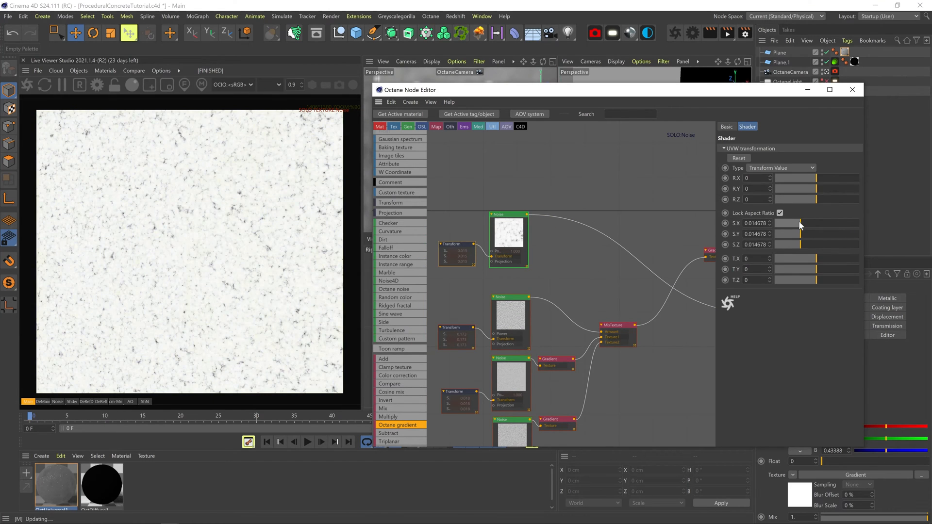
- Invert the Circular noise, raise its contrast to about 39.6, and reduce its omega and gamma for sparse dark specks
{"action": "left_click", "coordinate": [508, 230]}
{"action": "left_click", "coordinate": [775, 190]}
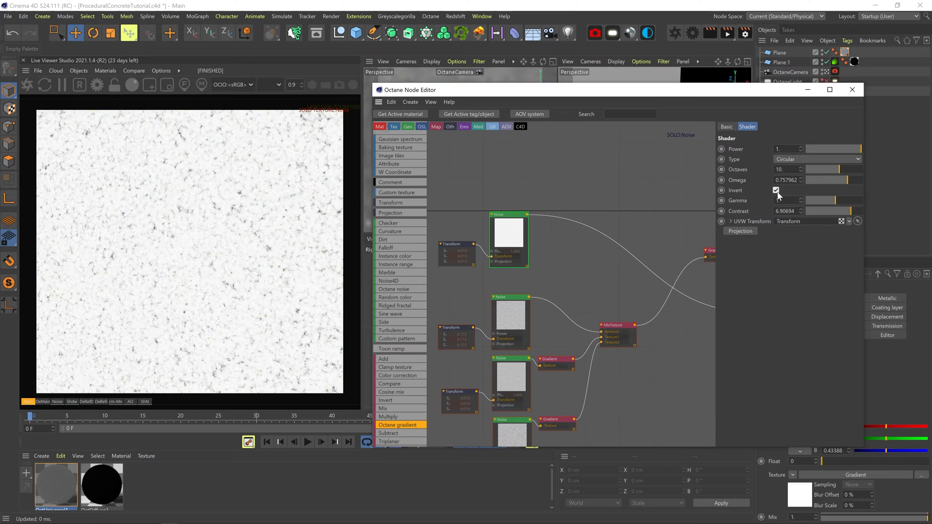
{"action": "left_click_drag", "start_coordinate": [831, 200], "coordinate": [858, 212]}
{"action": "left_click_drag", "start_coordinate": [847, 180], "coordinate": [834, 182]}
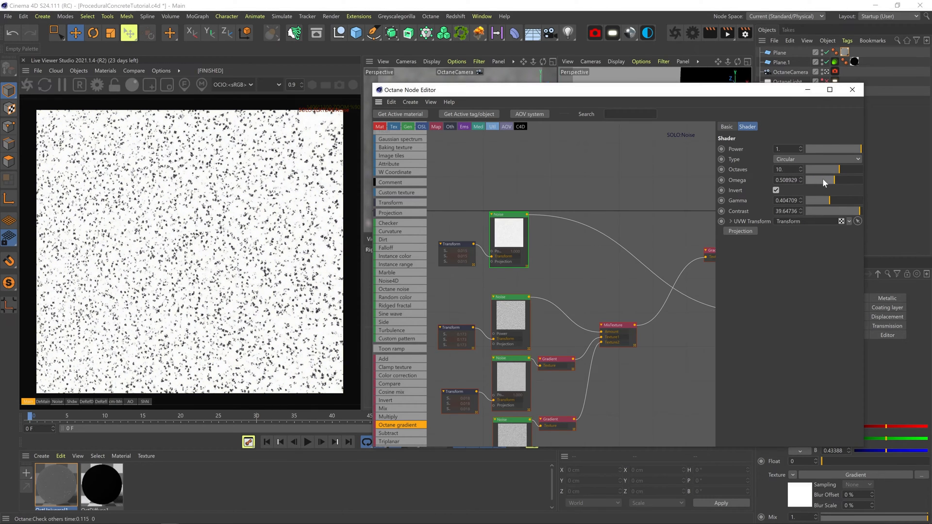
{"action": "left_click_drag", "start_coordinate": [826, 200], "coordinate": [806, 224]}
{"action": "left_click", "coordinate": [455, 245]}
- Insert a Multiply node before the Bump, combining the Circular noise with the MixTexture as its second texture
{"action": "middle_click_drag", "start_coordinate": [546, 388], "coordinate": [469, 374]}
{"action": "left_click_drag", "start_coordinate": [383, 418], "coordinate": [577, 272]}
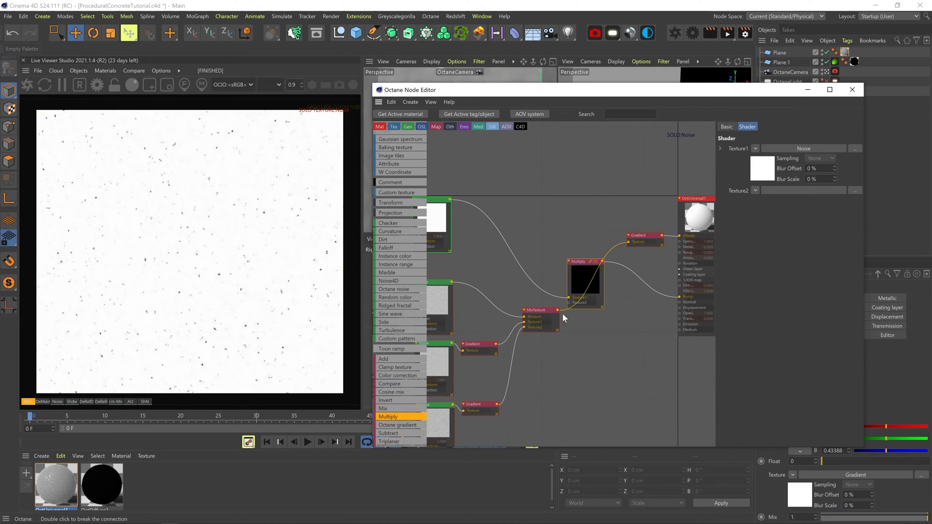
{"action": "left_click_drag", "start_coordinate": [567, 311], "coordinate": [571, 302]}
- Check the Multiply node in a solo preview, then inspect its bump effect up close in the full render
{"action": "right_click", "coordinate": [584, 282]}
{"action": "left_click", "coordinate": [592, 289]}
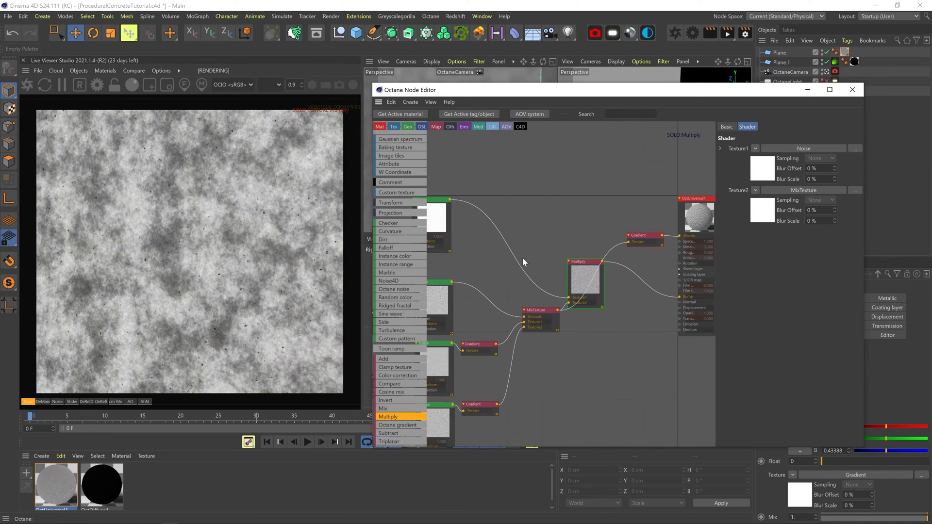
{"action": "right_click", "coordinate": [582, 271]}
{"action": "left_click", "coordinate": [591, 277]}
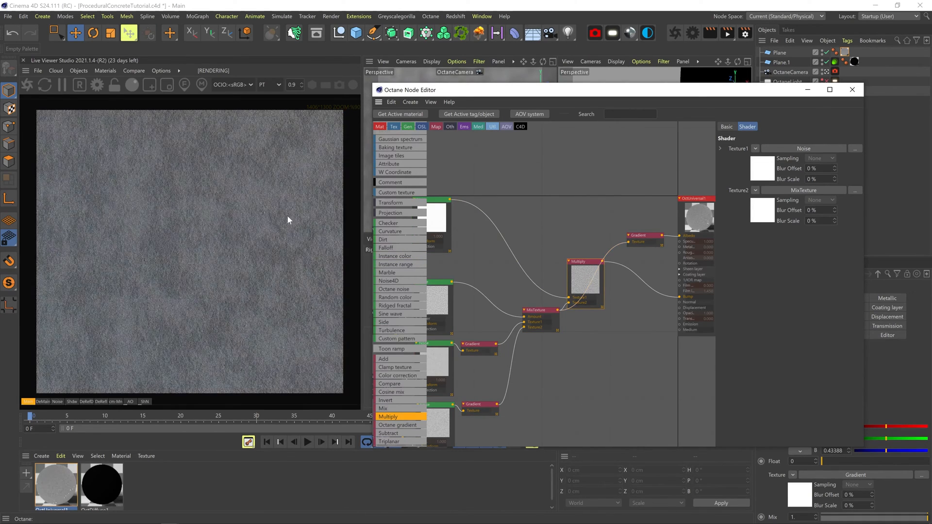
{"action": "scroll", "coordinate": [241, 231], "scroll_direction": "up", "scroll_amount": 6}
{"action": "scroll", "coordinate": [298, 205], "scroll_direction": "up", "scroll_amount": 2}
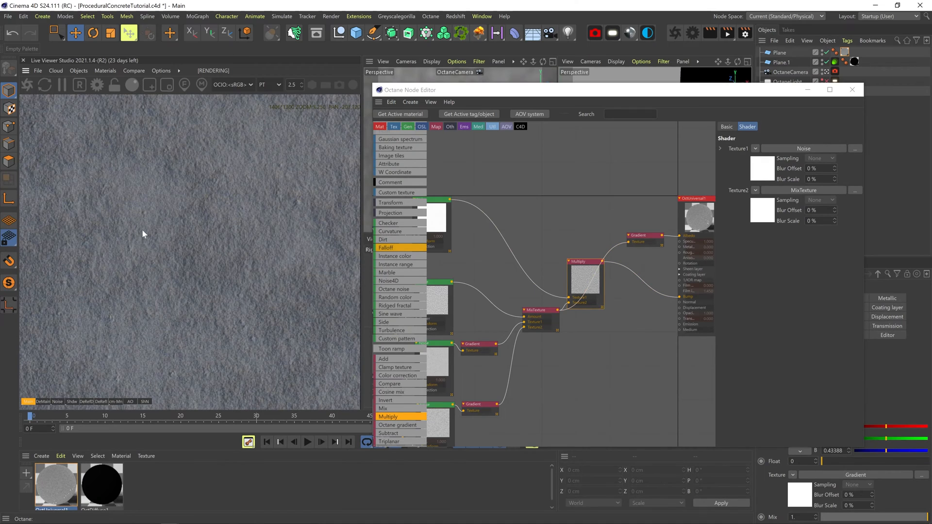
- Connect the Multiply output to the albedo gradient and shift the Multiply node clear of the MixTexture
{"action": "middle_click_drag", "start_coordinate": [574, 235], "coordinate": [550, 251]}
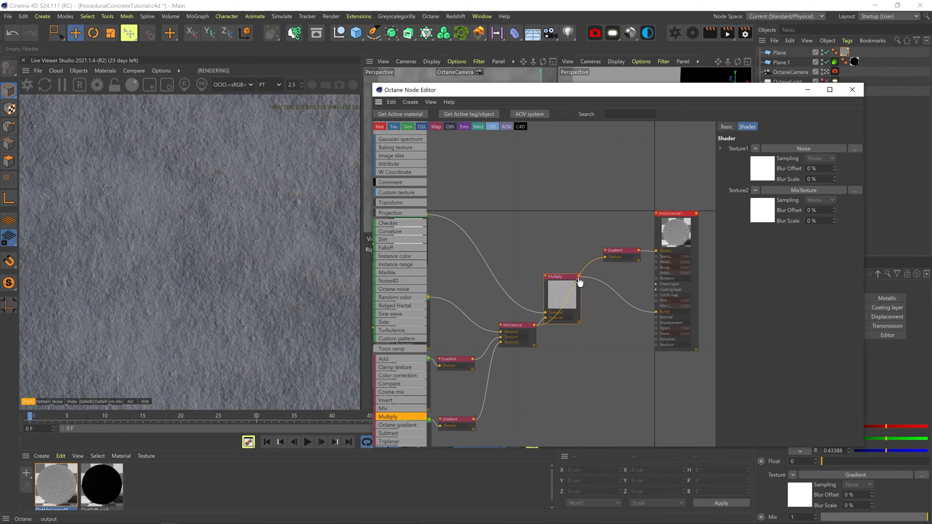
{"action": "left_click_drag", "start_coordinate": [606, 258], "coordinate": [606, 257]}
{"action": "left_click_drag", "start_coordinate": [559, 295], "coordinate": [569, 299]}
- Solo the albedo gradient, add a knot beside its dark end, and darken the first knot to bring out the specks
{"action": "right_click", "coordinate": [612, 254]}
{"action": "left_click", "coordinate": [621, 264]}
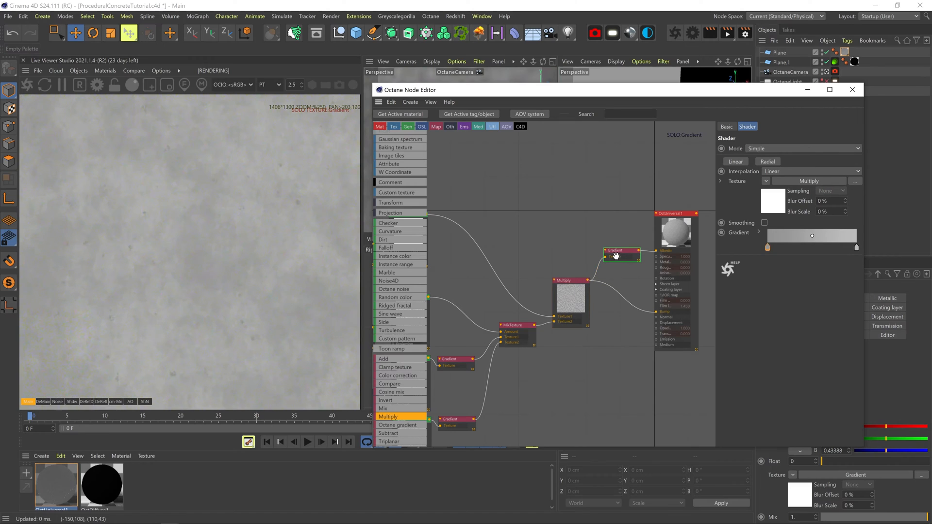
{"action": "left_click_drag", "start_coordinate": [768, 248], "coordinate": [860, 248], "text": "shift"}
{"action": "left_click", "coordinate": [769, 247]}
{"action": "double_click", "coordinate": [769, 247]}
{"action": "left_click_drag", "start_coordinate": [765, 277], "coordinate": [759, 279]}
{"action": "left_click", "coordinate": [751, 293]}
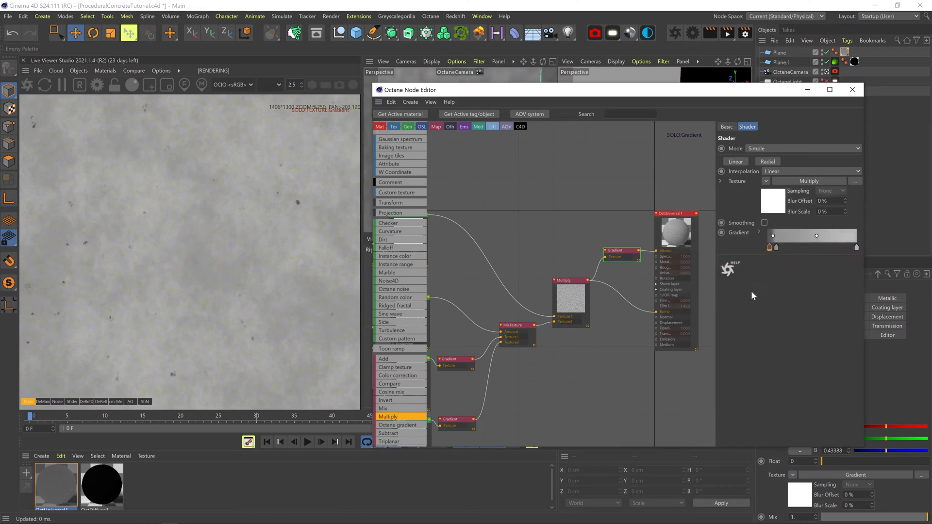
- Turn off the gradient solo and examine the dark specks across the plane in the full render
{"action": "right_click", "coordinate": [620, 252]}
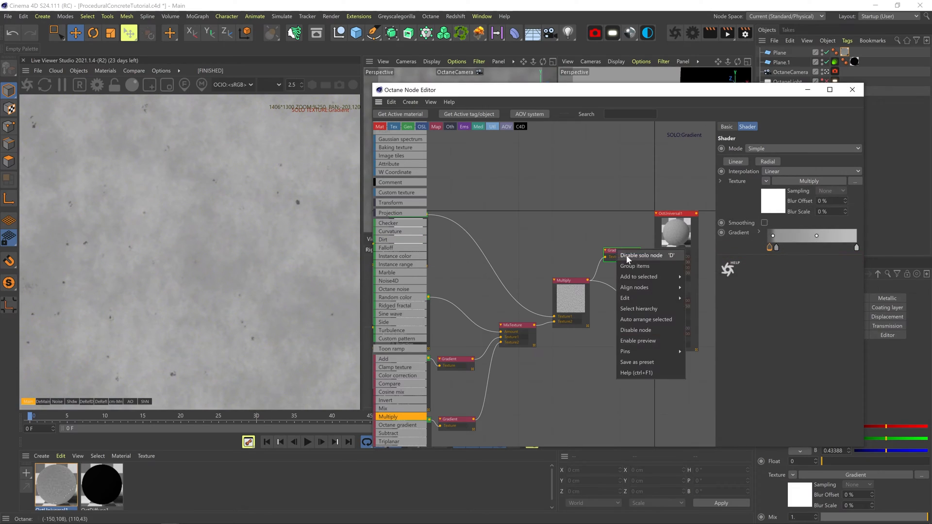
{"action": "left_click", "coordinate": [627, 257]}
{"action": "left_click", "coordinate": [145, 241]}
{"action": "scroll", "coordinate": [146, 241], "scroll_direction": "down", "scroll_amount": 8}
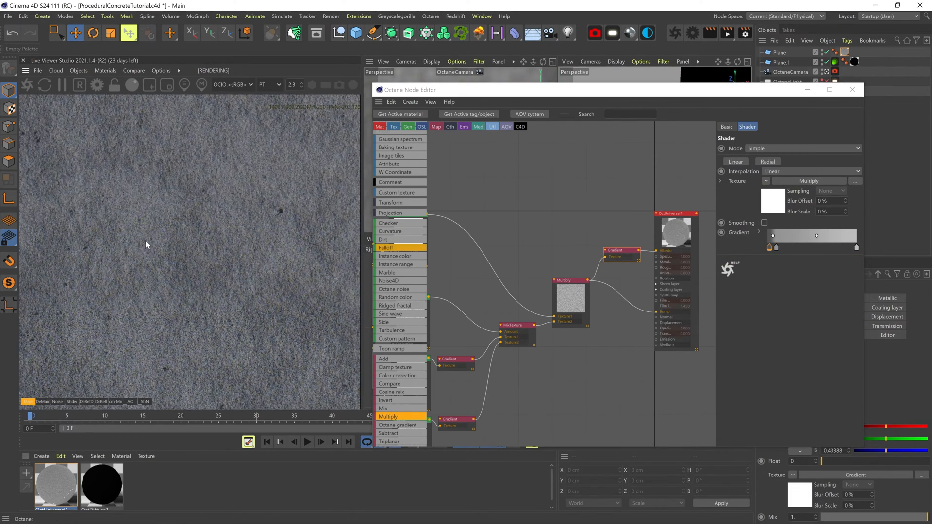
{"action": "scroll", "coordinate": [145, 240], "scroll_direction": "down", "scroll_amount": 3}
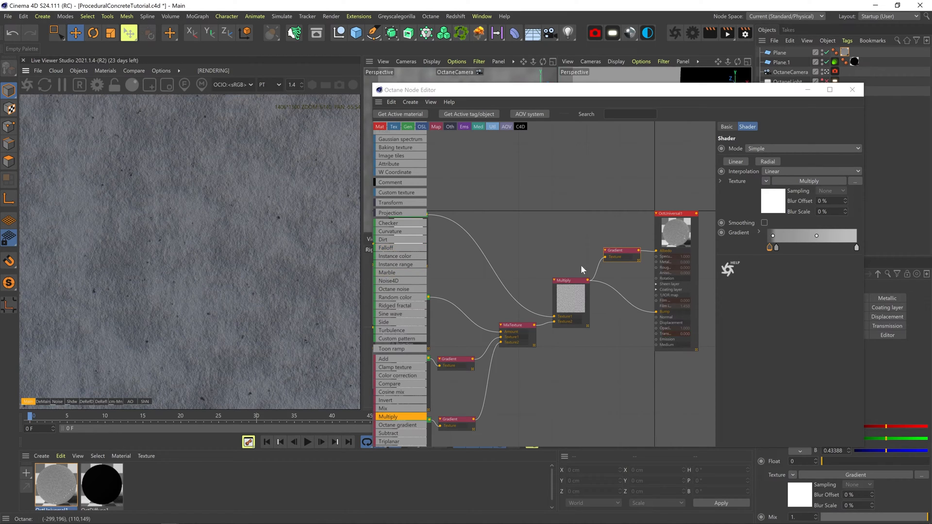
{"action": "scroll", "coordinate": [243, 211], "scroll_direction": "down", "scroll_amount": 4}
{"action": "middle_click_drag", "start_coordinate": [243, 211], "coordinate": [220, 245]}
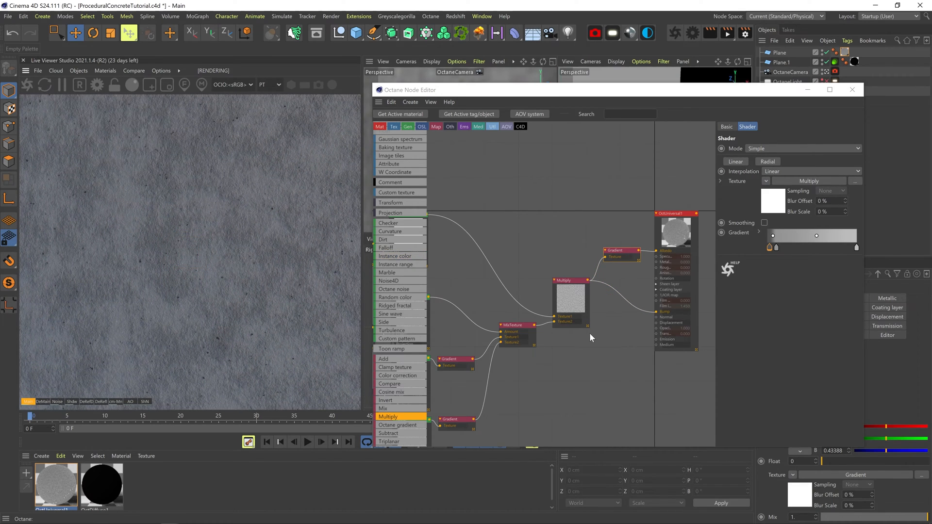
- Tidy the node layout by moving the Circular noise with its transform closer and repositioning the mix and Multiply nodes
{"action": "middle_click_drag", "start_coordinate": [590, 334], "coordinate": [671, 302]}
{"action": "left_click_drag", "start_coordinate": [456, 175], "coordinate": [485, 221]}
{"action": "left_click_drag", "start_coordinate": [487, 193], "coordinate": [487, 212]}
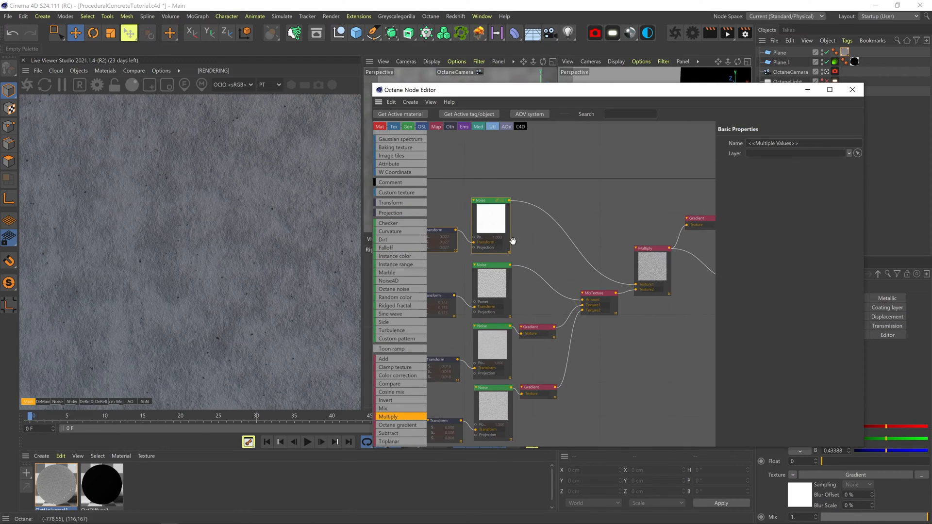
{"action": "middle_click_drag", "start_coordinate": [637, 442], "coordinate": [659, 403]}
{"action": "left_click_drag", "start_coordinate": [658, 404], "coordinate": [461, 176]}
{"action": "left_click_drag", "start_coordinate": [521, 179], "coordinate": [477, 185]}
{"action": "left_click_drag", "start_coordinate": [565, 218], "coordinate": [631, 277]}
{"action": "left_click_drag", "start_coordinate": [626, 237], "coordinate": [639, 268]}
{"action": "middle_click_drag", "start_coordinate": [636, 207], "coordinate": [557, 253]}
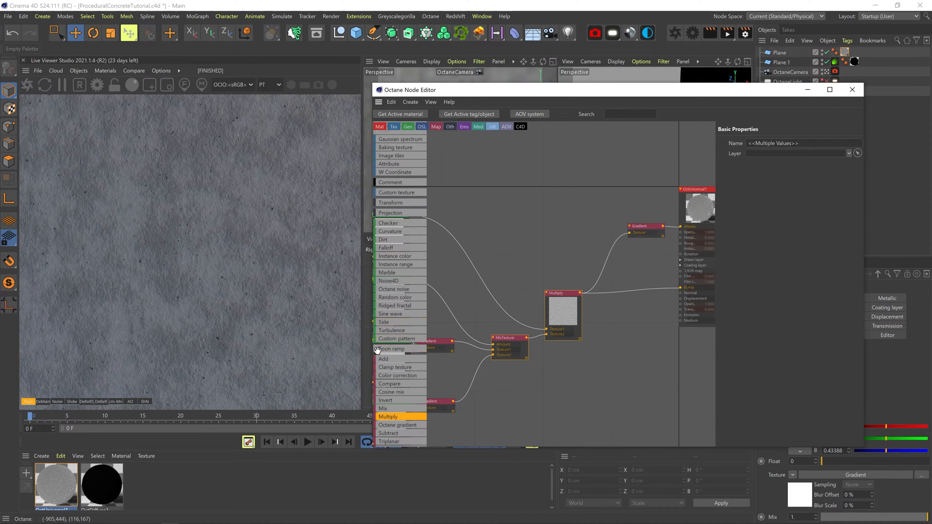
- Add a Procedural effects custom pattern node above the Multiply node and connect it to the material's Bump
{"action": "left_click", "coordinate": [396, 338]}
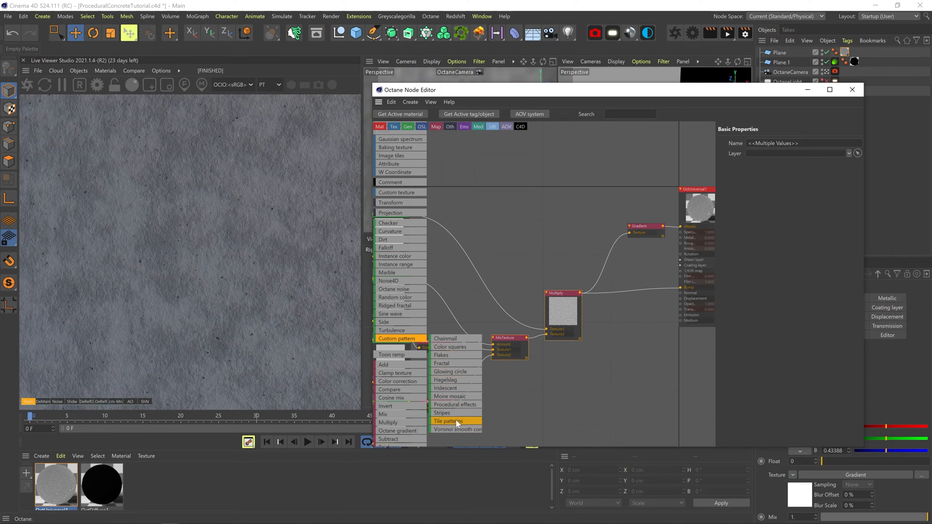
{"action": "left_click_drag", "start_coordinate": [454, 404], "coordinate": [560, 240]}
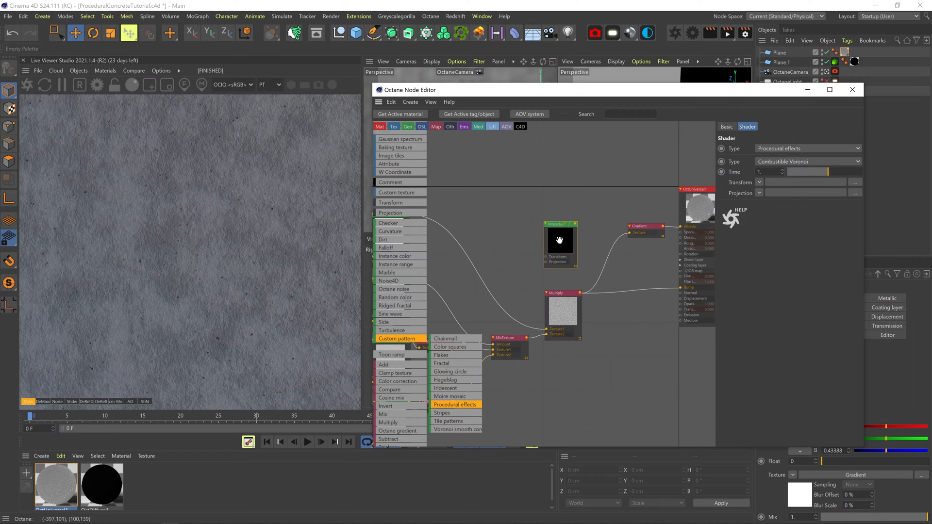
{"action": "left_click_drag", "start_coordinate": [682, 288], "coordinate": [681, 287]}
{"action": "left_click", "coordinate": [400, 339]}
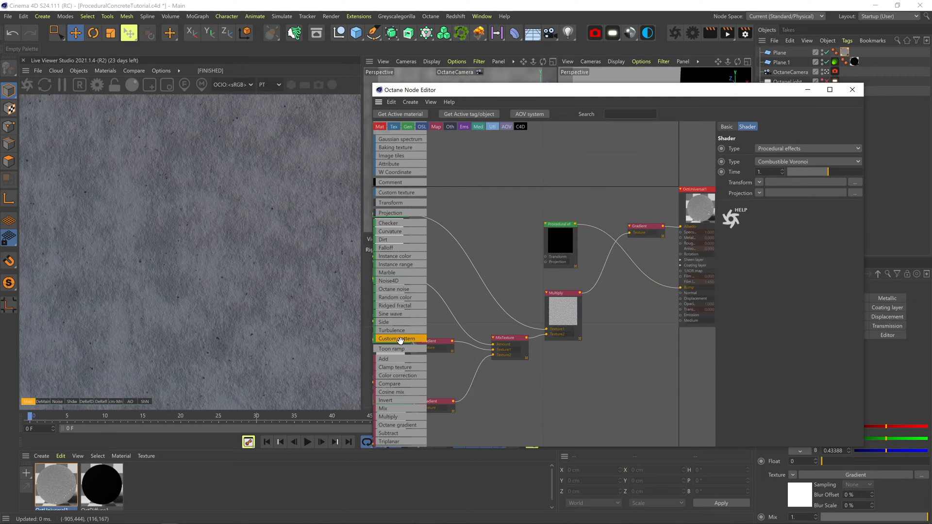
- Preview the custom pattern node in solo with the Fractal type and connect a Transform node scaled uniformly to about 0.085
{"action": "right_click", "coordinate": [561, 243]}
{"action": "left_click", "coordinate": [574, 290]}
{"action": "left_click", "coordinate": [771, 148]}
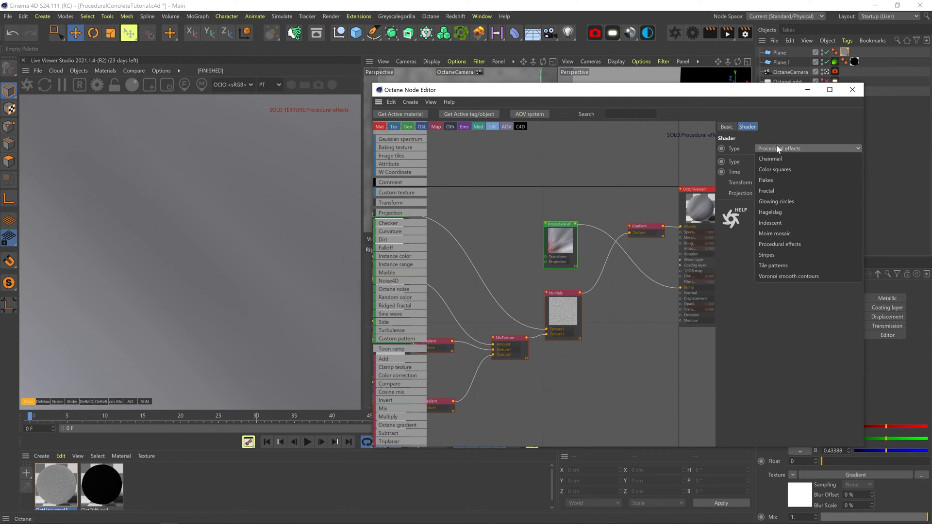
{"action": "left_click", "coordinate": [798, 187]}
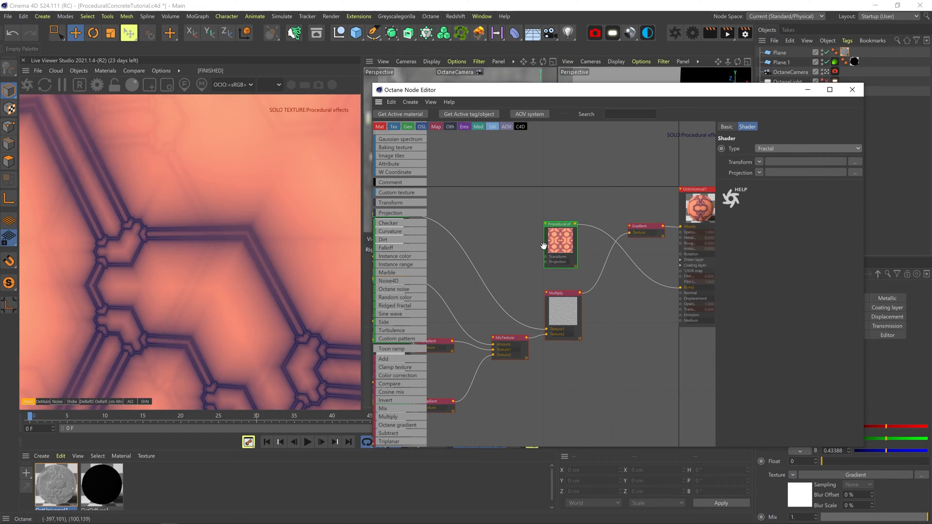
{"action": "left_click_drag", "start_coordinate": [546, 261], "coordinate": [503, 250]}
{"action": "left_click_drag", "start_coordinate": [839, 223], "coordinate": [819, 227]}
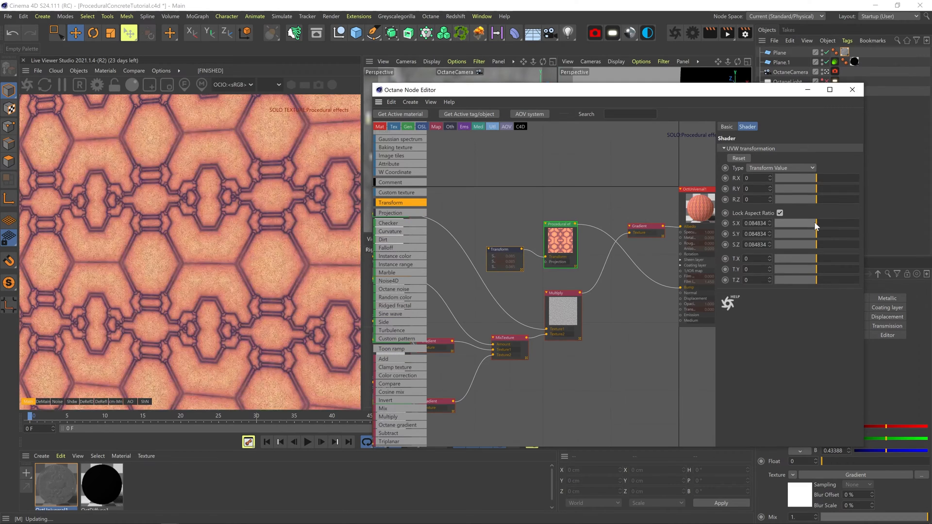
- Switch the pattern type to Procedural effects with the Fractal effect, and reduce its transform's uniform scale to about 0.0155
{"action": "left_click", "coordinate": [559, 249]}
{"action": "left_click", "coordinate": [808, 149]}
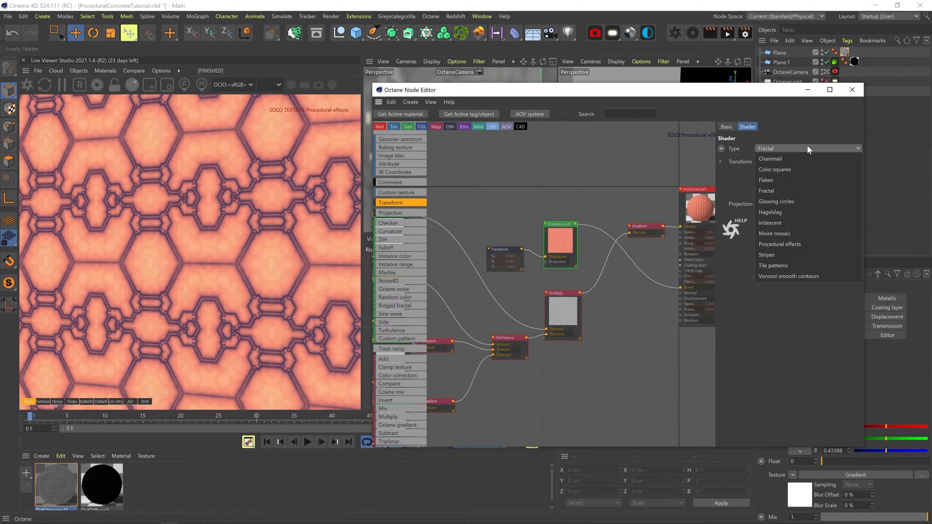
{"action": "left_click", "coordinate": [792, 244]}
{"action": "left_click", "coordinate": [783, 162]}
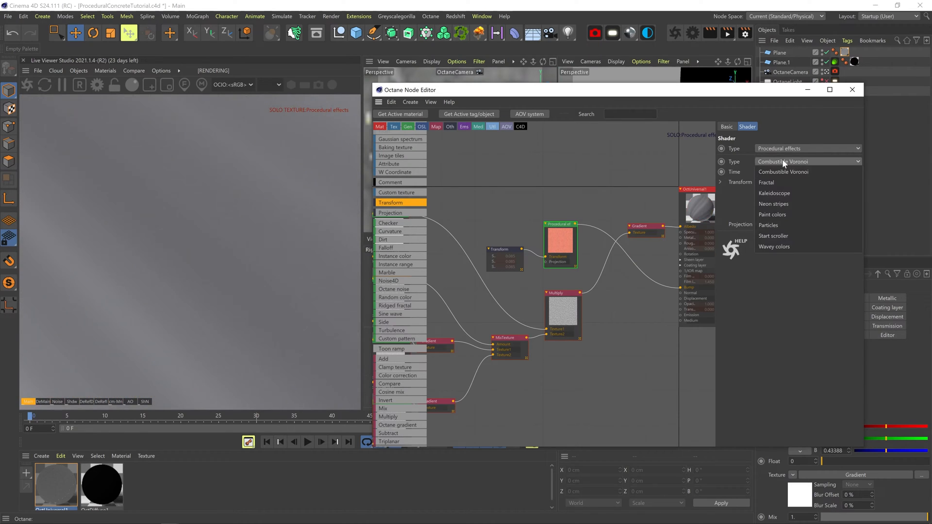
{"action": "left_click", "coordinate": [777, 183]}
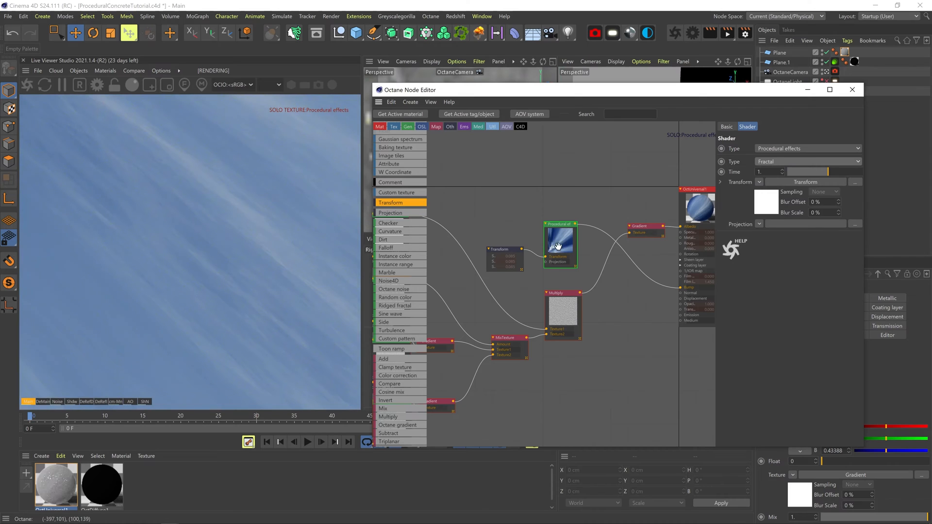
{"action": "left_click", "coordinate": [503, 258]}
{"action": "left_click", "coordinate": [800, 222]}
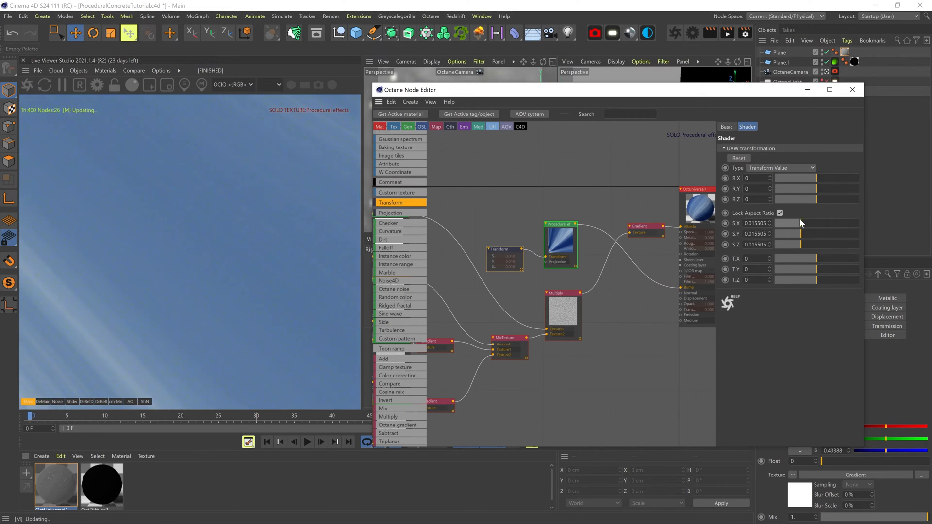
{"action": "left_click", "coordinate": [560, 240]}
- Connect a Texture Projection node to the pattern, try the Perspective, Spherical and Cylindrical projections, and settle on Box
{"action": "left_click_drag", "start_coordinate": [400, 214], "coordinate": [546, 262]}
{"action": "left_click", "coordinate": [505, 284]}
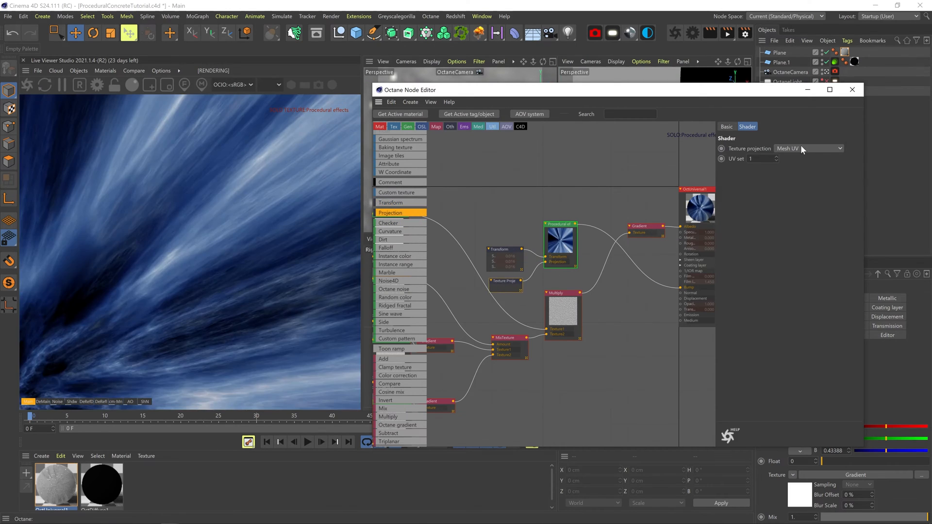
{"action": "left_click", "coordinate": [801, 149]}
{"action": "left_click", "coordinate": [795, 159]}
{"action": "left_click", "coordinate": [803, 148]}
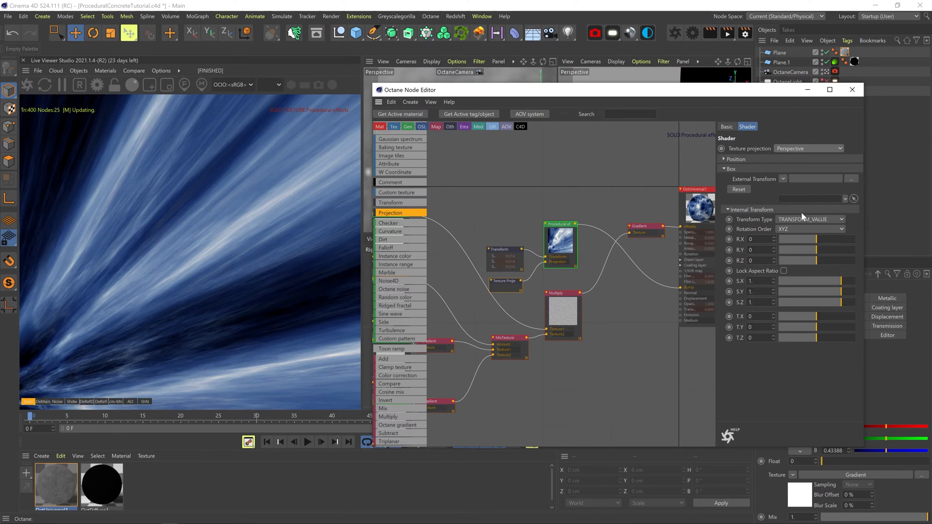
{"action": "left_click", "coordinate": [801, 212]}
{"action": "left_click", "coordinate": [797, 149]}
{"action": "left_click", "coordinate": [795, 222]}
{"action": "left_click", "coordinate": [805, 147]}
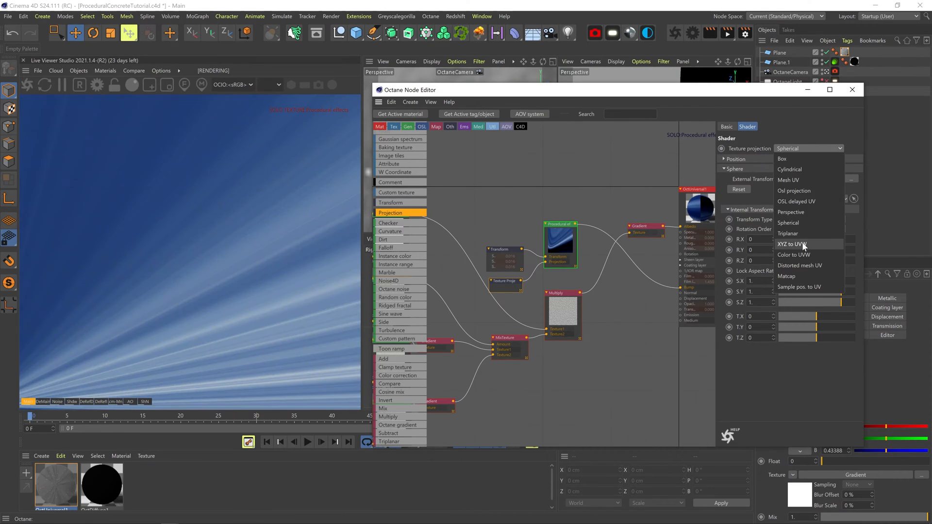
{"action": "left_click", "coordinate": [808, 168]}
{"action": "left_click", "coordinate": [809, 149]}
{"action": "left_click", "coordinate": [802, 160]}
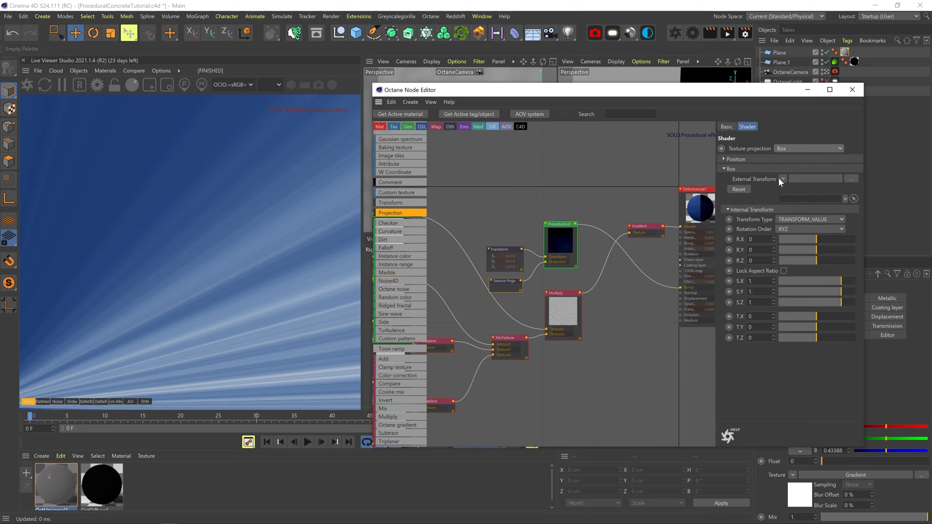
- Offset the pattern's transform to about -0.083 in X and 0.214 in Y, and set its uniform scale to about 0.055
{"action": "left_click", "coordinate": [503, 250]}
{"action": "mouse_move", "coordinate": [817, 259]}
{"action": "left_mouse_down"}
{"action": "mouse_move", "coordinate": [809, 268]}
{"action": "mouse_move", "coordinate": [825, 268]}
{"action": "left_mouse_up"}
{"action": "left_click_drag", "start_coordinate": [822, 258], "coordinate": [814, 258]}
{"action": "left_click_drag", "start_coordinate": [801, 224], "coordinate": [811, 225]}
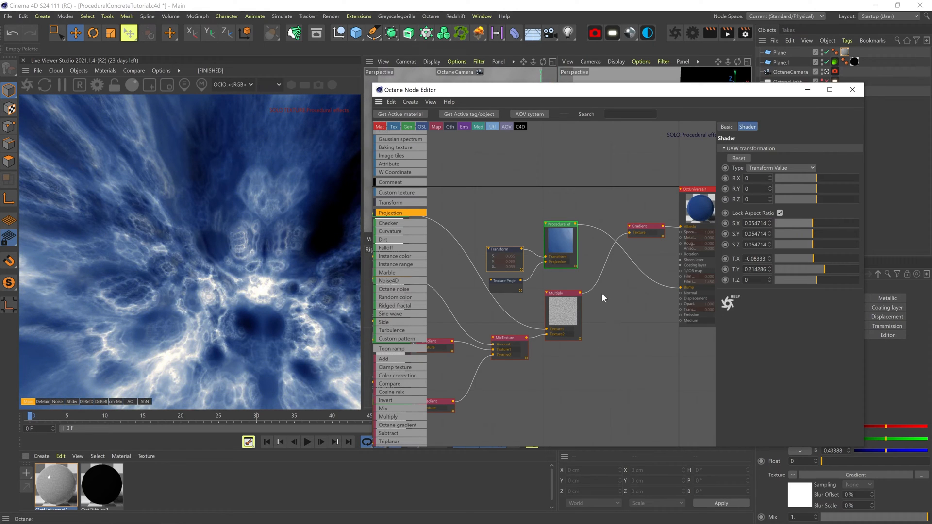
- Insert a Mix texture before the material's Bump, with the Procedural effects pattern as Amount and the Multiply output as Texture1
{"action": "middle_click_drag", "start_coordinate": [602, 312], "coordinate": [557, 341]}
{"action": "left_click_drag", "start_coordinate": [652, 242], "coordinate": [700, 243]}
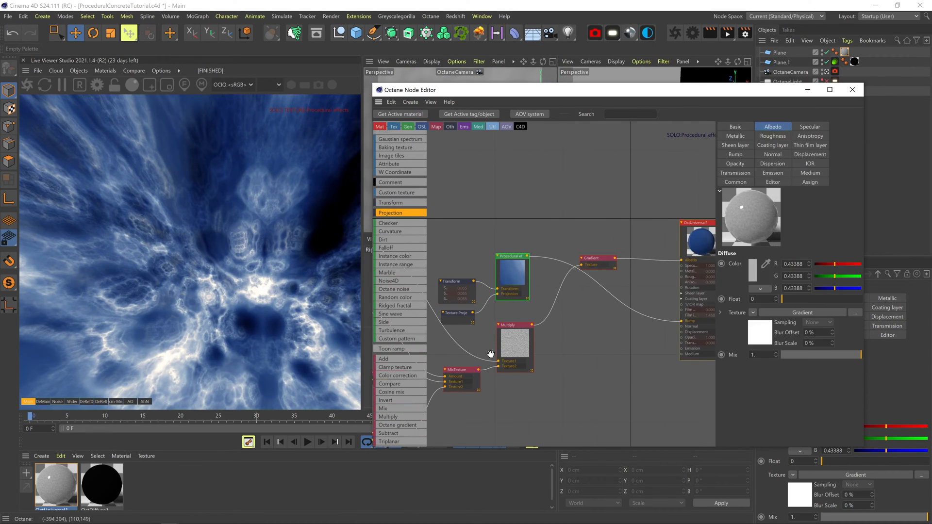
{"action": "left_click_drag", "start_coordinate": [390, 408], "coordinate": [585, 335]}
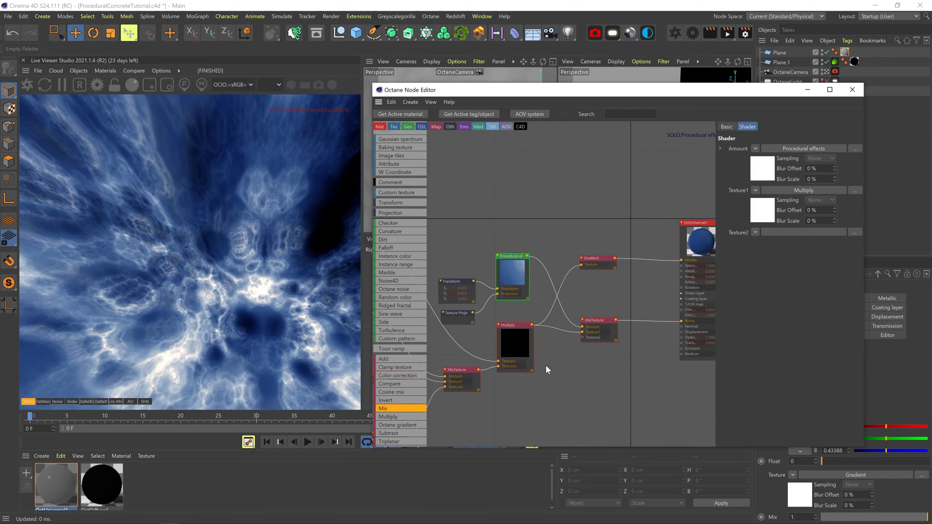
{"action": "middle_click_drag", "start_coordinate": [550, 353], "coordinate": [581, 343]}
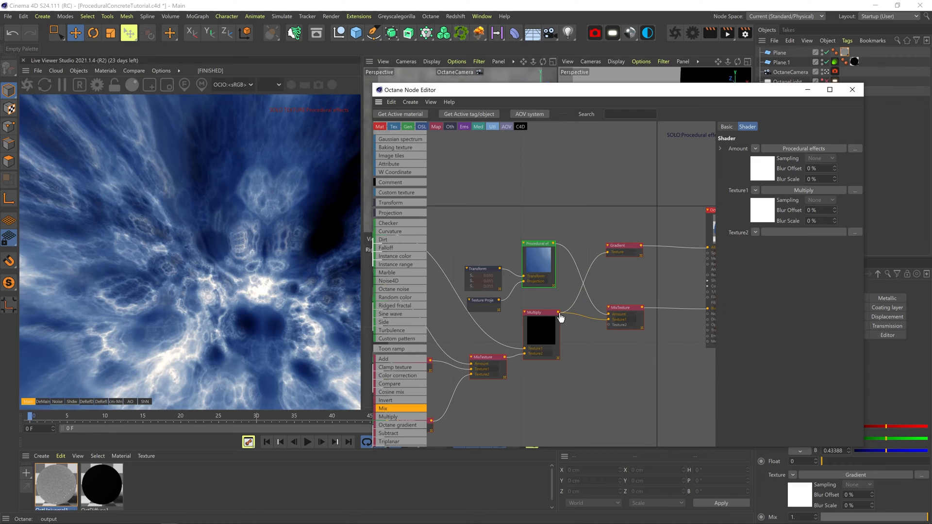
- Route the Multiply output through a new UVW Transform node with its own Transform into the bump mix's Texture2
{"action": "left_click_drag", "start_coordinate": [559, 315], "coordinate": [582, 346]}
{"action": "type", "text": "UV"}
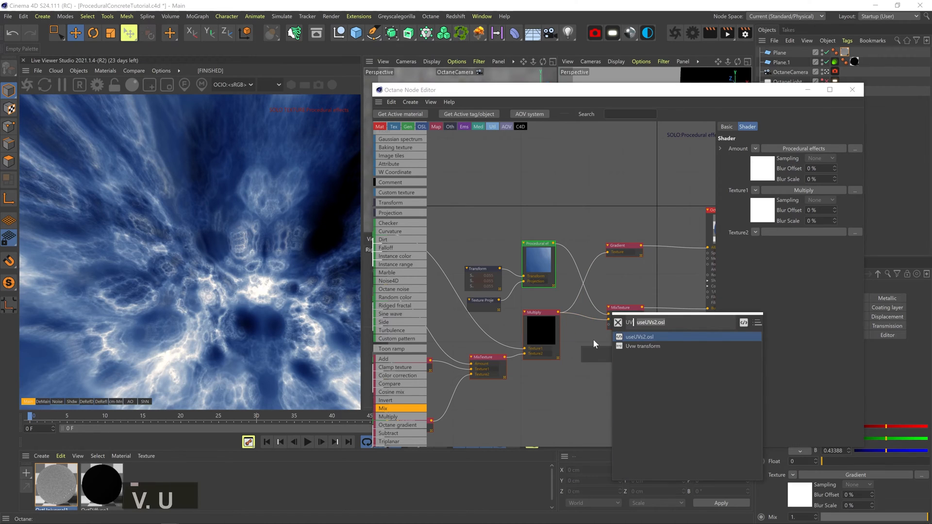
{"action": "left_click", "coordinate": [648, 346]}
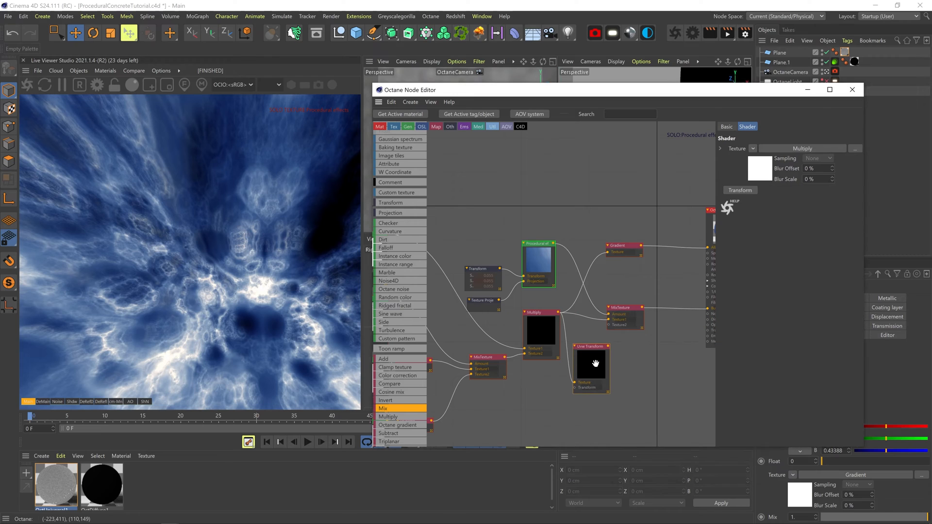
{"action": "left_click_drag", "start_coordinate": [656, 218], "coordinate": [661, 307]}
{"action": "left_click_drag", "start_coordinate": [598, 360], "coordinate": [632, 324]}
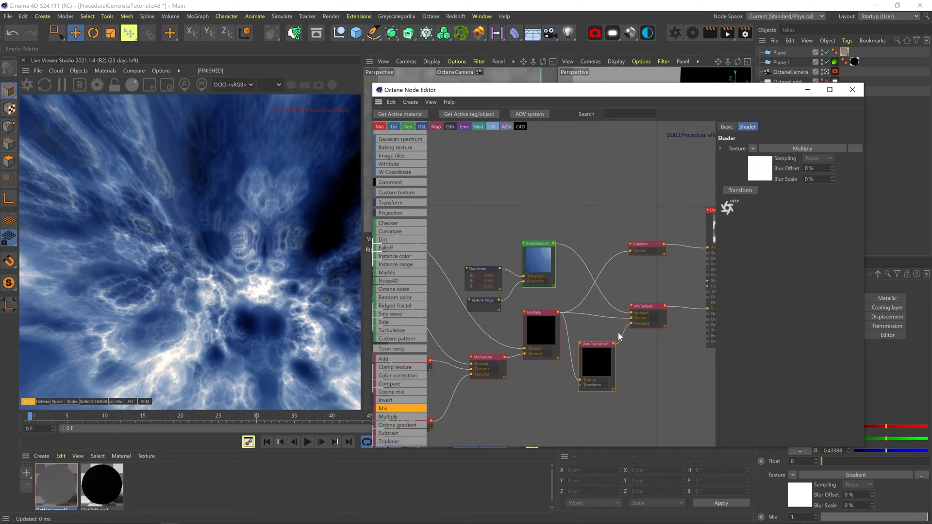
{"action": "left_click", "coordinate": [741, 191]}
{"action": "left_click", "coordinate": [545, 386]}
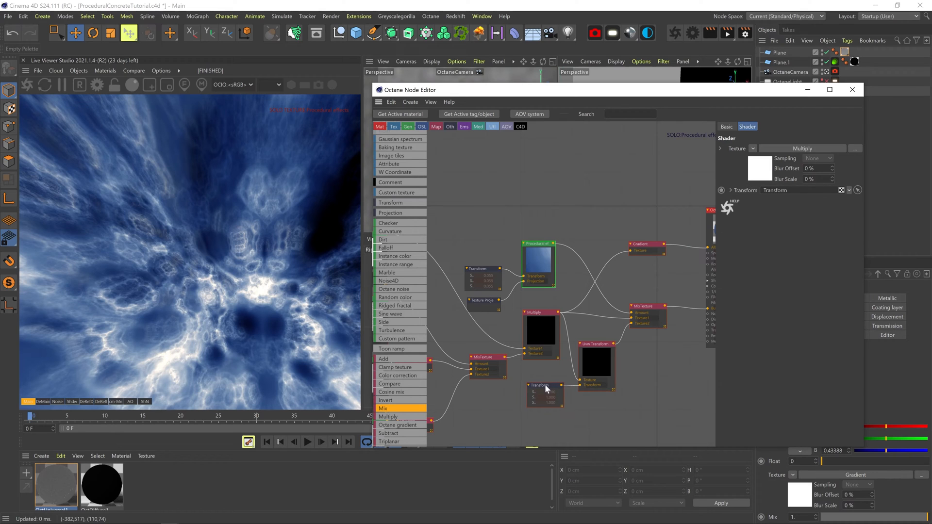
- Solo the bump mix and set the UVW Transform's Z rotation to about 183.2 and its uniform scale to about 0.080
{"action": "left_click", "coordinate": [656, 312]}
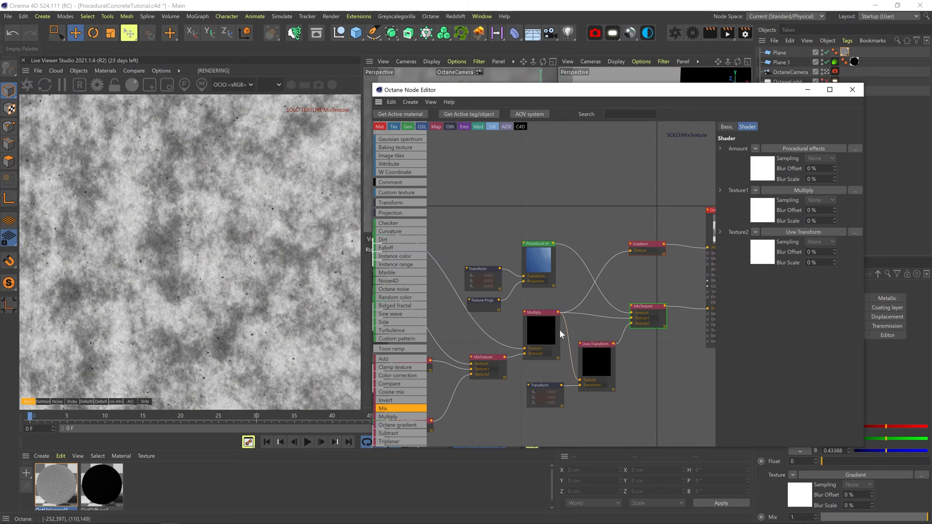
{"action": "left_click", "coordinate": [545, 385]}
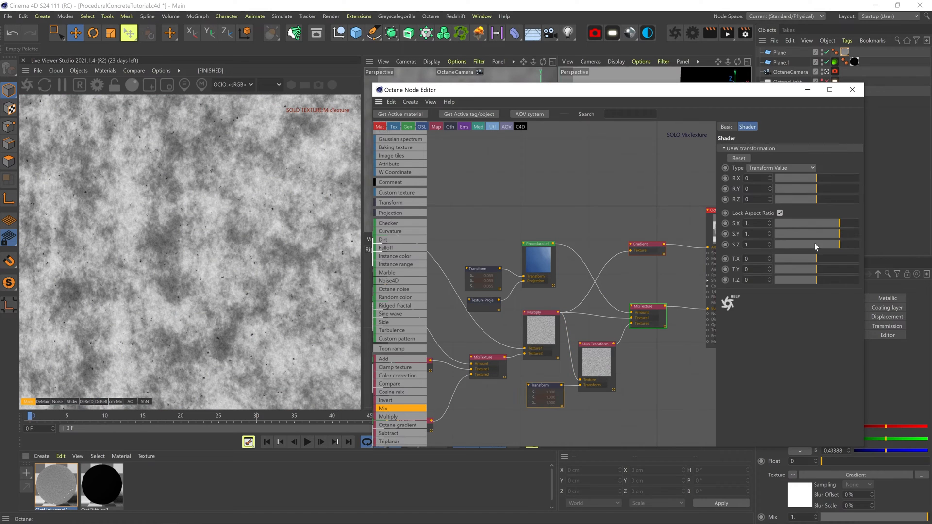
{"action": "left_click_drag", "start_coordinate": [827, 203], "coordinate": [838, 201]}
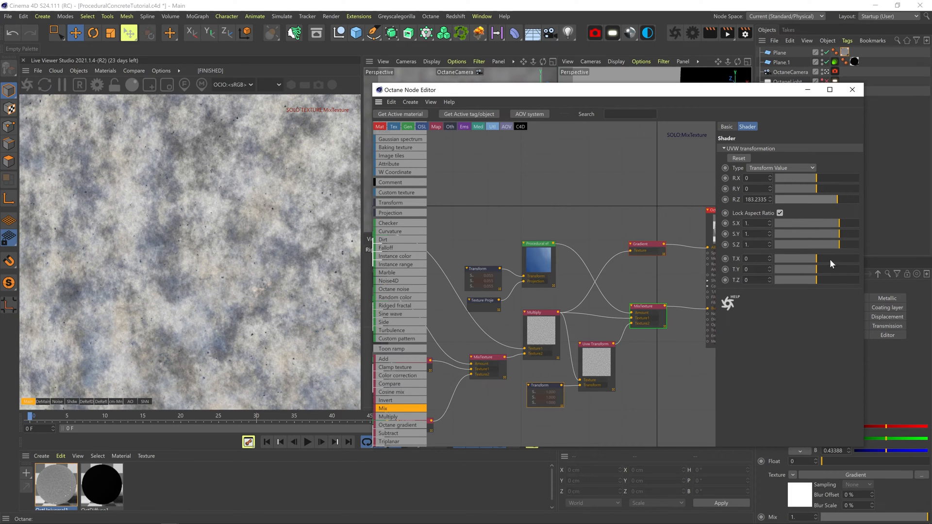
{"action": "left_click_drag", "start_coordinate": [828, 223], "coordinate": [815, 224]}
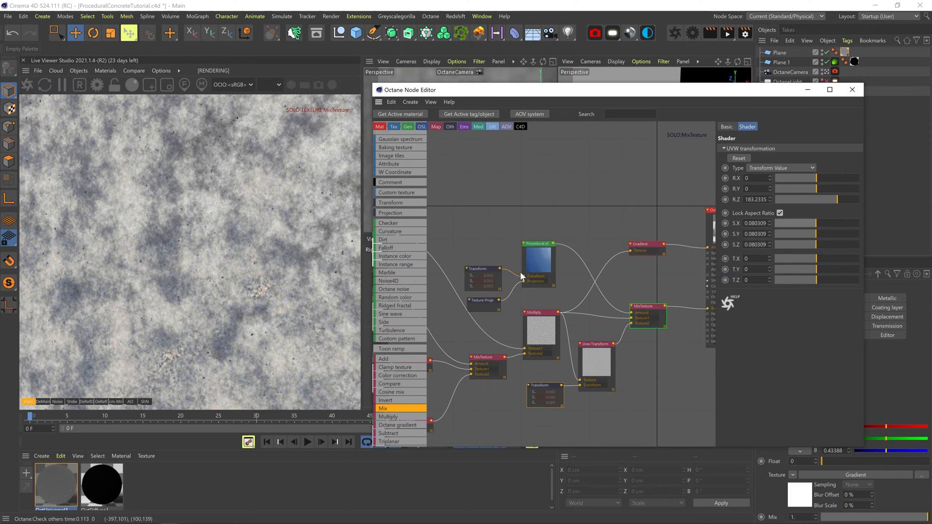
- Insert an Octane gradient between the Procedural effects pattern and the bump mix's Amount, check it in solo, and save the project
{"action": "left_click_drag", "start_coordinate": [398, 425], "coordinate": [595, 296]}
{"action": "right_click", "coordinate": [601, 302]}
{"action": "left_click", "coordinate": [627, 312]}
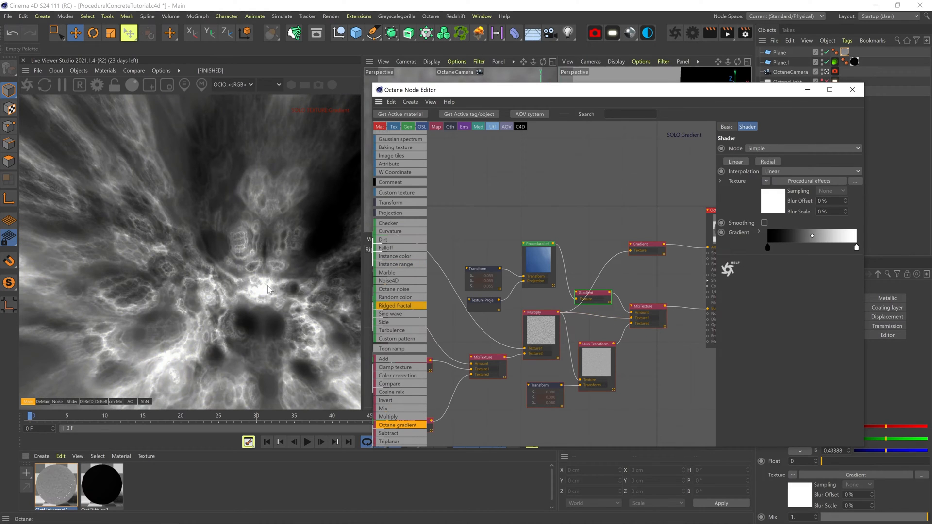
{"action": "key", "text": "ctrl+s"}
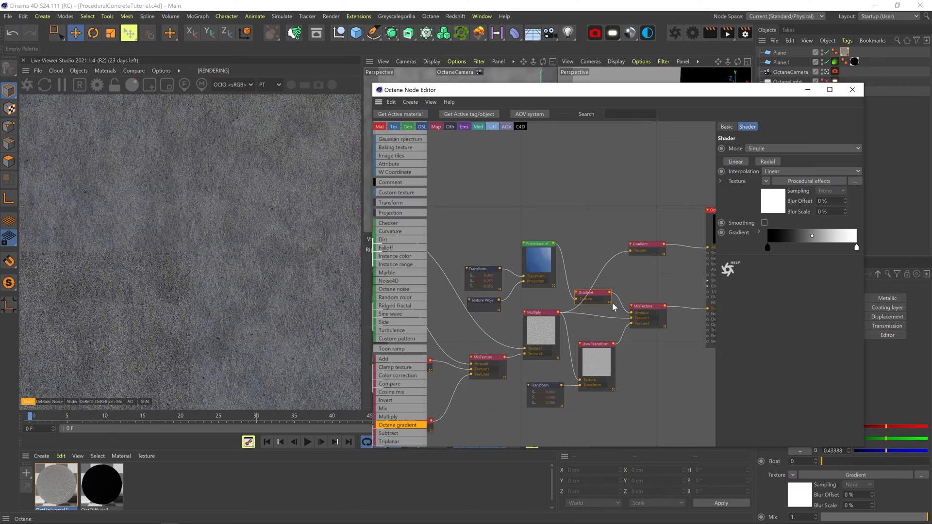
- Spread out the nodes around the bump mix and the material, and solo the bump mix
{"action": "left_click_drag", "start_coordinate": [646, 307], "coordinate": [660, 304]}
{"action": "middle_click_drag", "start_coordinate": [661, 293], "coordinate": [584, 297]}
{"action": "left_click_drag", "start_coordinate": [646, 215], "coordinate": [682, 213]}
{"action": "left_click_drag", "start_coordinate": [573, 250], "coordinate": [589, 245]}
{"action": "right_click", "coordinate": [586, 309]}
{"action": "left_click", "coordinate": [594, 326]}
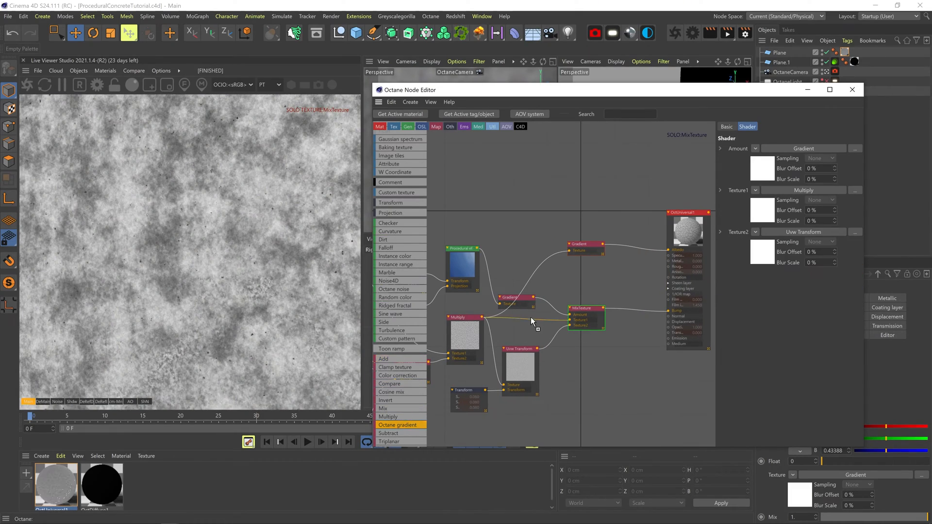
- Insert an Octane gradient between Multiply and the bump mix's Texture1, darken its white knot to grey, and turn off the solo
{"action": "left_click_drag", "start_coordinate": [531, 321], "coordinate": [531, 321]}
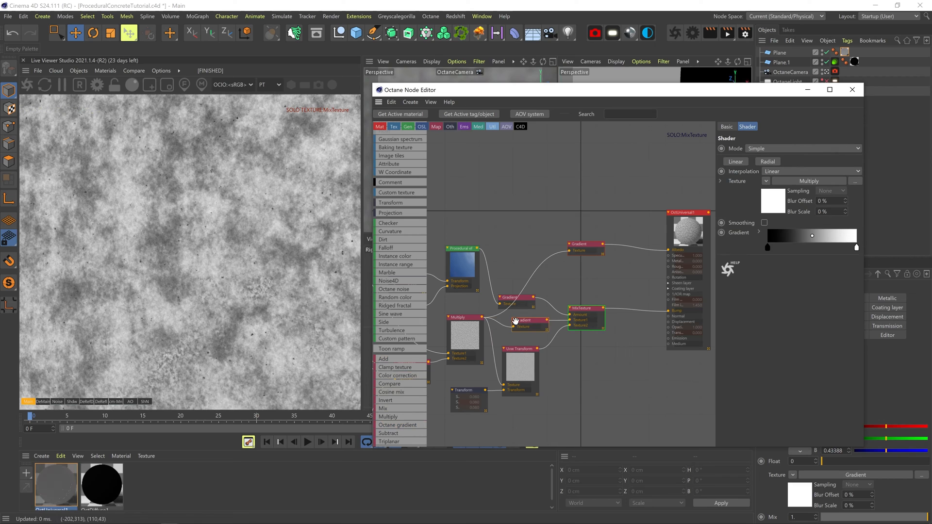
{"action": "double_click", "coordinate": [856, 249]}
{"action": "left_click_drag", "start_coordinate": [892, 200], "coordinate": [846, 223]}
{"action": "left_click", "coordinate": [822, 301]}
{"action": "left_click", "coordinate": [796, 317]}
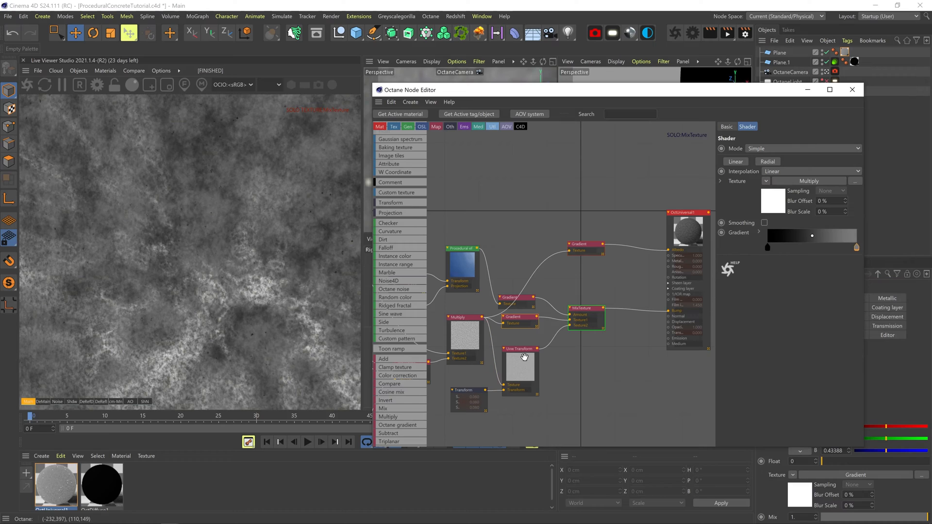
{"action": "left_click", "coordinate": [593, 307]}
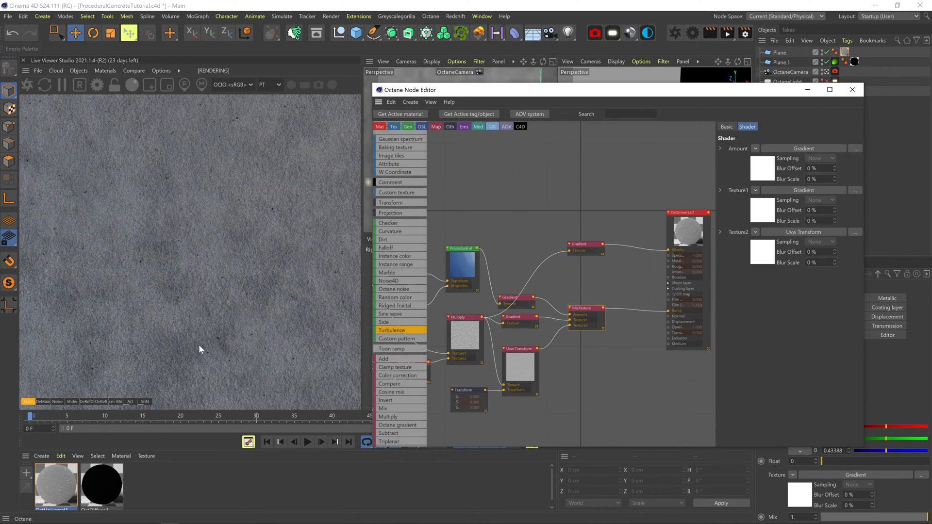
- Inspect the concrete surface up close and raise the UVW Transform's uniform scale to about 1.55
{"action": "scroll", "coordinate": [208, 319], "scroll_direction": "up", "scroll_amount": 1}
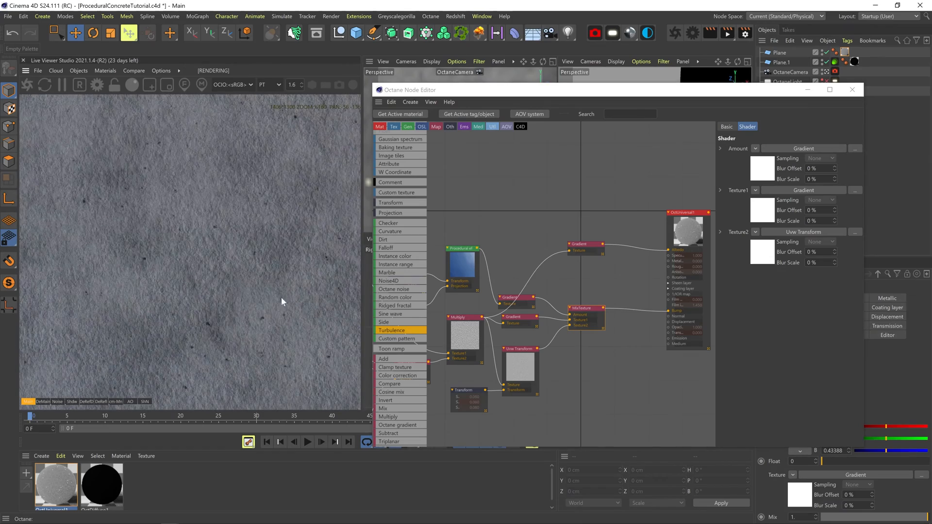
{"action": "left_click", "coordinate": [461, 391]}
{"action": "left_click", "coordinate": [841, 223]}
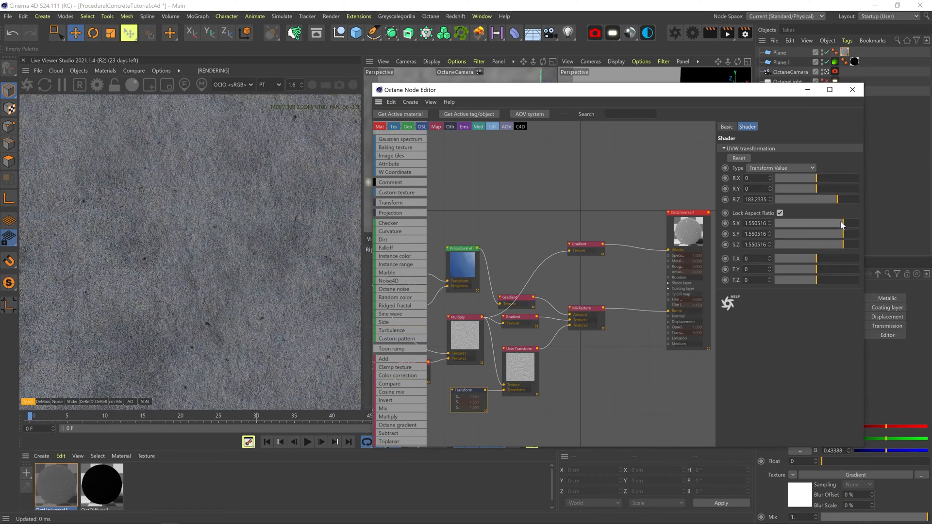
- Raise the Procedural effects pattern's Time to about 4.67 and check the render at different magnifications
{"action": "left_click", "coordinate": [463, 262]}
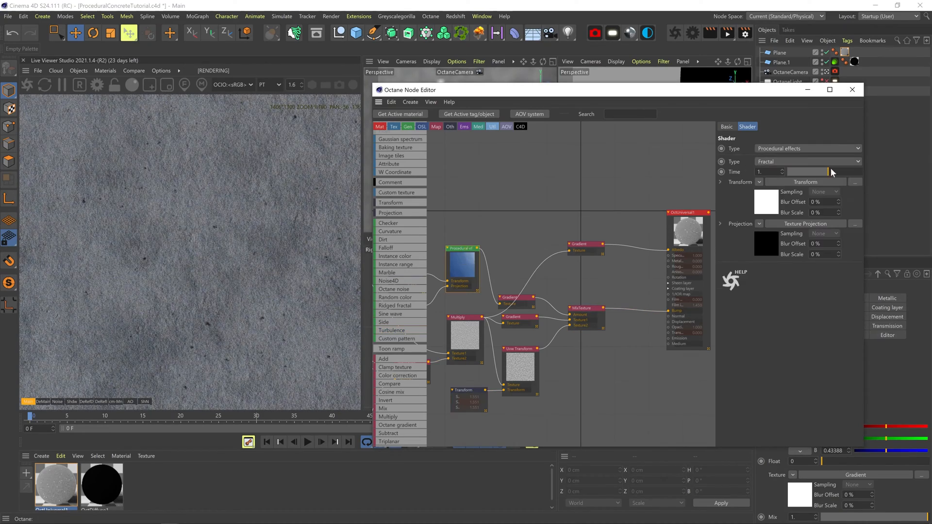
{"action": "left_click_drag", "start_coordinate": [831, 169], "coordinate": [841, 168]}
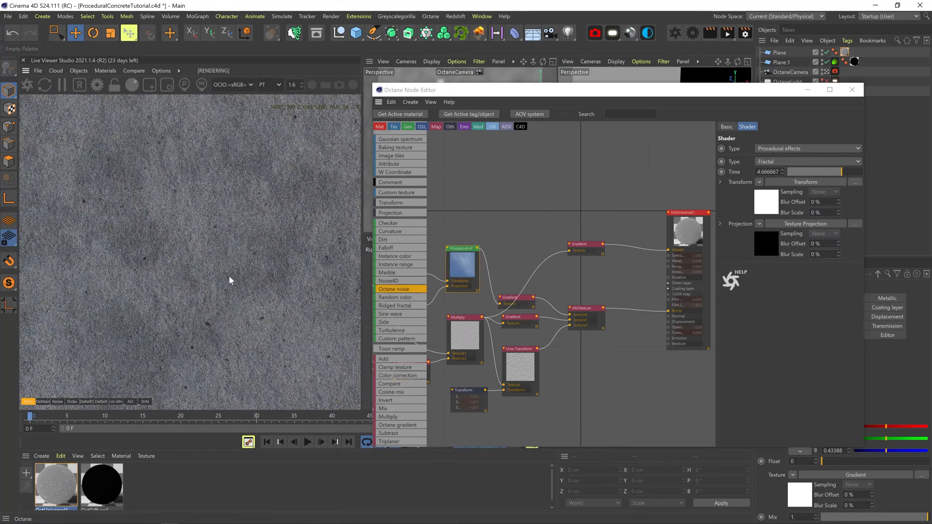
{"action": "scroll", "coordinate": [229, 287], "scroll_direction": "down", "scroll_amount": 6}
{"action": "scroll", "coordinate": [230, 290], "scroll_direction": "up", "scroll_amount": 2}
- Solo the bump mix and raise the Procedural effects pattern's Time to about 91
{"action": "right_click", "coordinate": [593, 316]}
{"action": "left_click", "coordinate": [610, 322]}
{"action": "left_click", "coordinate": [462, 272]}
{"action": "left_click_drag", "start_coordinate": [839, 172], "coordinate": [931, 154]}
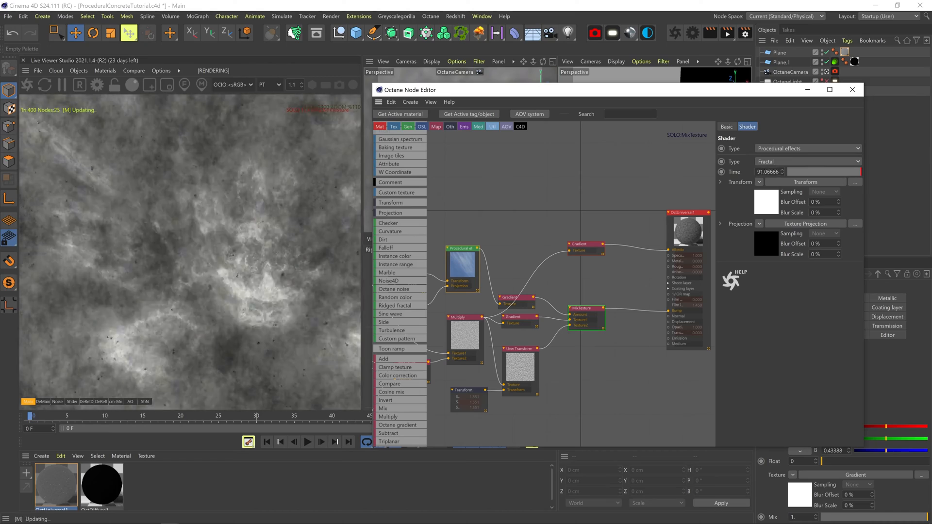
- Move the white knot of the mix Amount's gradient inward towards the dark end and turn off the mix solo
{"action": "left_click_drag", "start_coordinate": [509, 297], "coordinate": [512, 294]}
{"action": "left_click_drag", "start_coordinate": [856, 249], "coordinate": [803, 254]}
{"action": "left_click", "coordinate": [589, 316]}
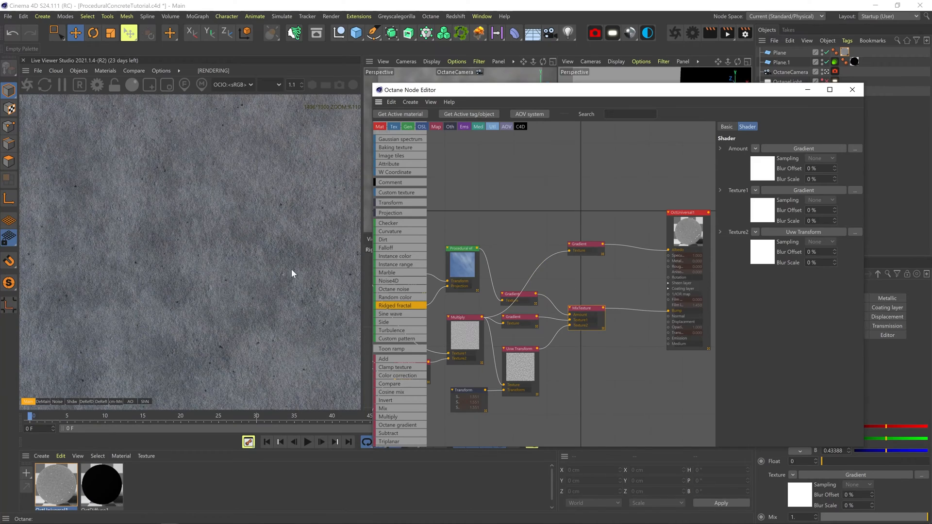
- Set the dark knot of the albedo gradient to a value of about 58% and reposition the Universal material node
{"action": "left_click", "coordinate": [591, 248]}
{"action": "double_click", "coordinate": [775, 247]}
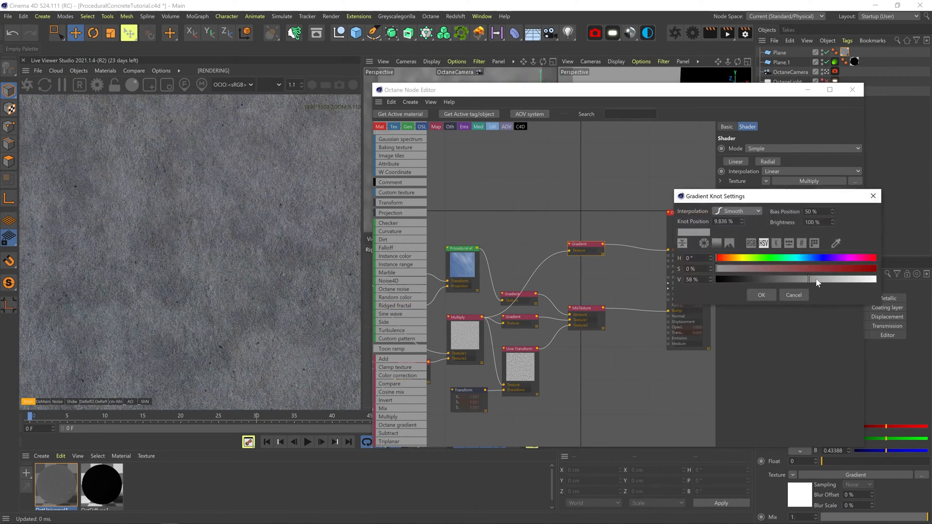
{"action": "left_click", "coordinate": [761, 295]}
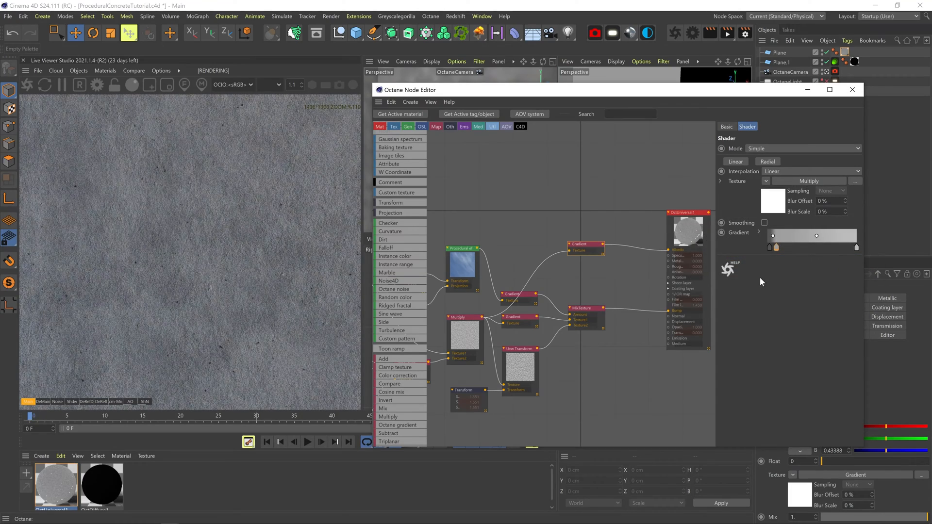
{"action": "middle_click_drag", "start_coordinate": [708, 233], "coordinate": [650, 243]}
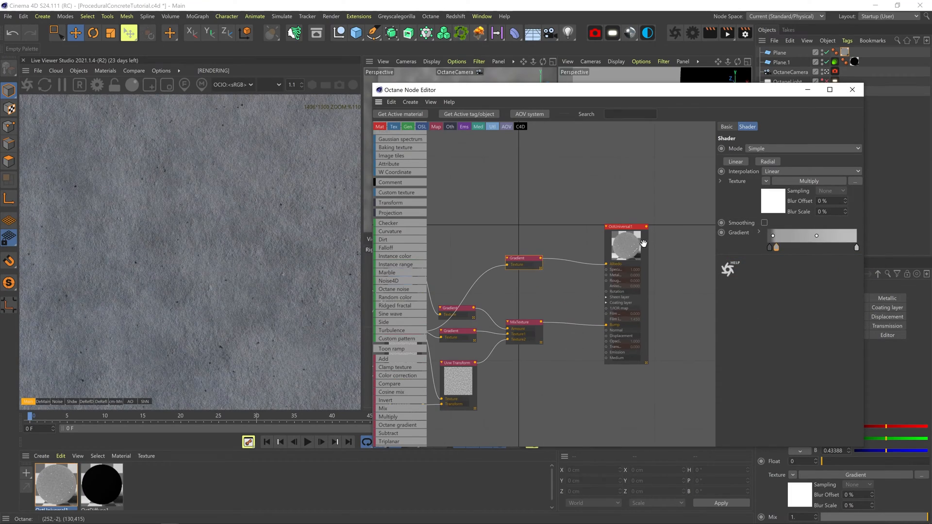
{"action": "left_click_drag", "start_coordinate": [632, 247], "coordinate": [649, 245]}
{"action": "middle_click_drag", "start_coordinate": [537, 361], "coordinate": [556, 355]}
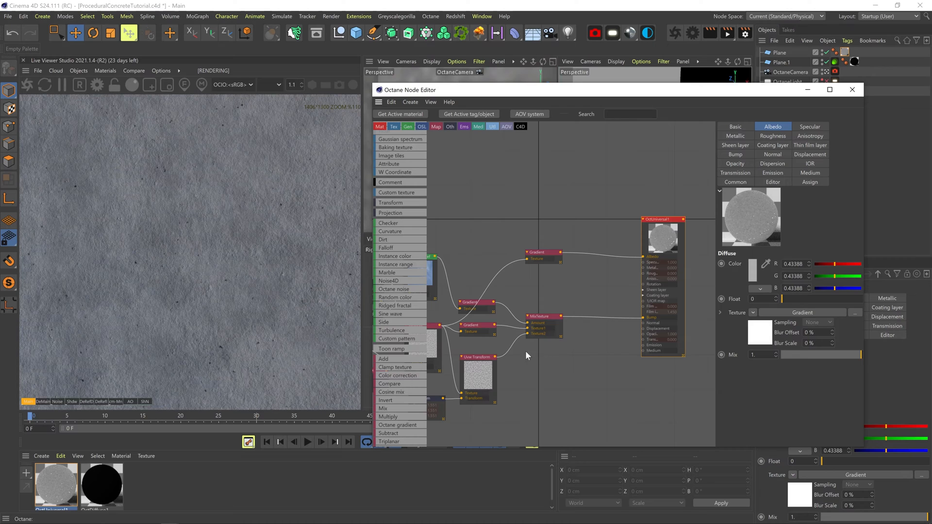
- Solo the Perlin noise node that has a contrast of about 6.9
{"action": "middle_click_drag", "start_coordinate": [525, 354], "coordinate": [692, 346]}
{"action": "scroll", "coordinate": [573, 330], "scroll_direction": "down", "scroll_amount": 3}
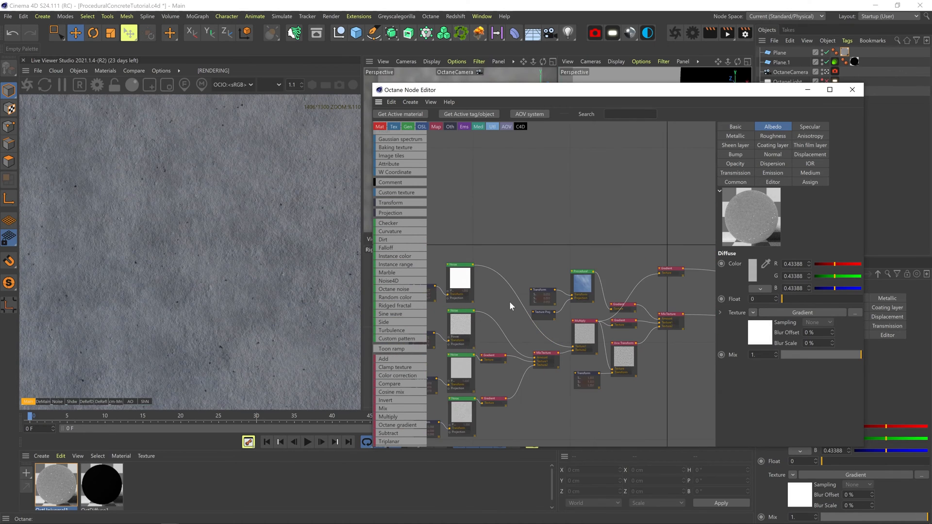
{"action": "right_click", "coordinate": [462, 328]}
{"action": "left_click", "coordinate": [488, 331]}
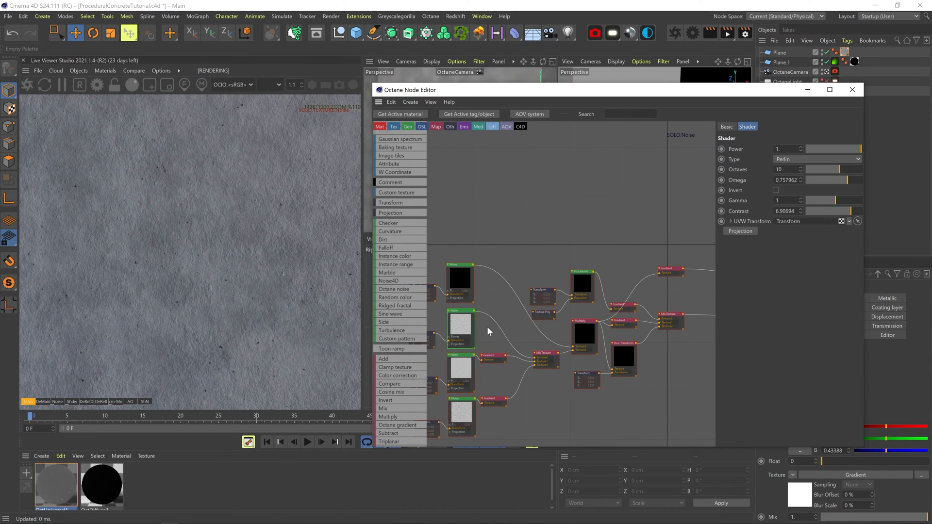
- Add a UVW Transform node fed by the soloed Perlin noise and place it above the albedo gradient
{"action": "scroll", "coordinate": [388, 349], "scroll_direction": "down", "scroll_amount": 3}
{"action": "scroll", "coordinate": [388, 349], "scroll_direction": "down", "scroll_amount": 5}
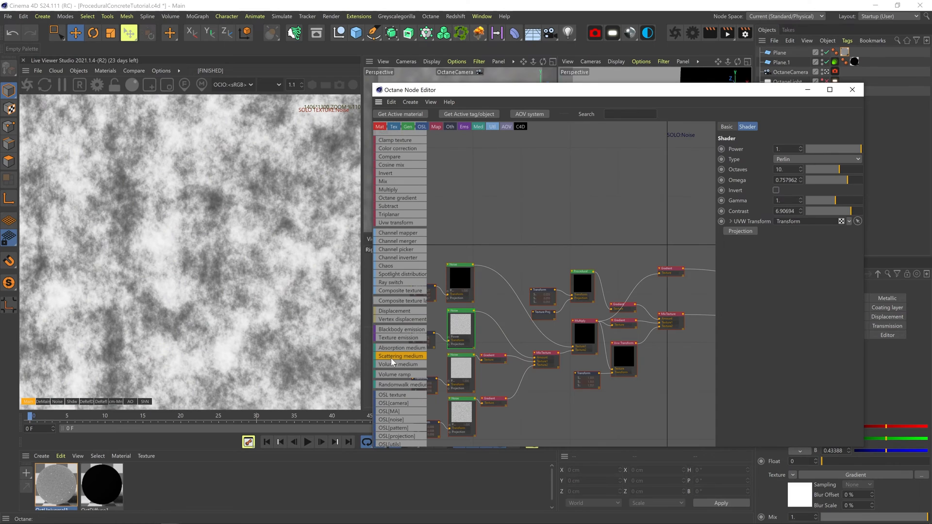
{"action": "left_click_drag", "start_coordinate": [610, 223], "coordinate": [562, 243]}
{"action": "left_click_drag", "start_coordinate": [570, 229], "coordinate": [532, 224]}
{"action": "middle_click_drag", "start_coordinate": [558, 228], "coordinate": [517, 228]}
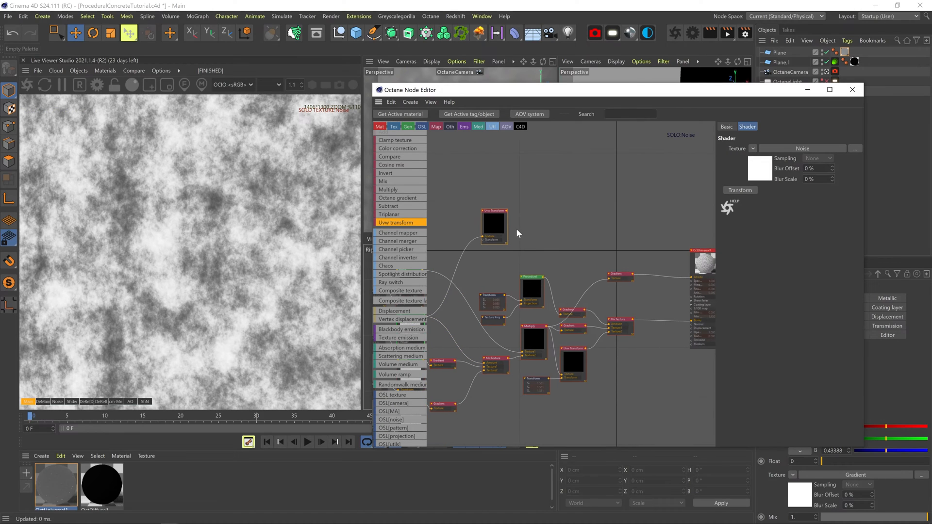
{"action": "middle_click_drag", "start_coordinate": [613, 319], "coordinate": [582, 265]}
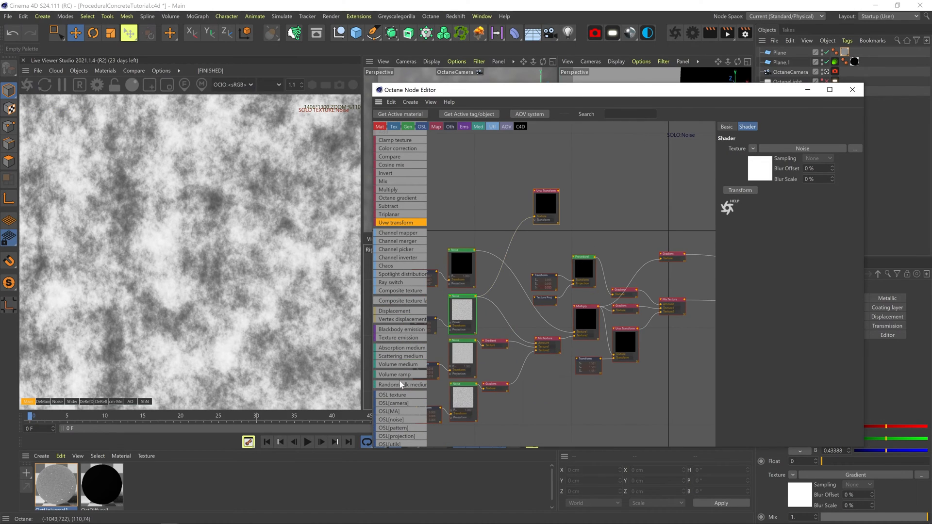
{"action": "middle_click_drag", "start_coordinate": [619, 231], "coordinate": [592, 266]}
{"action": "left_click_drag", "start_coordinate": [524, 240], "coordinate": [596, 246]}
{"action": "middle_click_drag", "start_coordinate": [600, 252], "coordinate": [489, 263]}
- Multiply the new UVW Transform with the albedo gradient, connect the Multiply to the material's albedo and solo it
{"action": "left_click_drag", "start_coordinate": [515, 287], "coordinate": [546, 354]}
{"action": "left_click_drag", "start_coordinate": [531, 303], "coordinate": [559, 303]}
{"action": "middle_click_drag", "start_coordinate": [548, 293], "coordinate": [573, 287]}
{"action": "scroll", "coordinate": [401, 333], "scroll_direction": "up", "scroll_amount": 3}
{"action": "left_click_drag", "start_coordinate": [390, 250], "coordinate": [449, 244]}
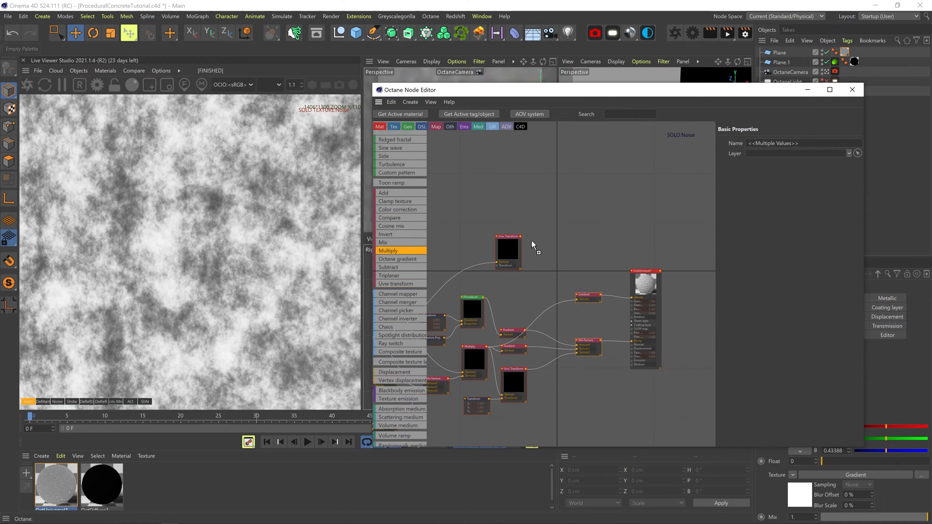
{"action": "left_click_drag", "start_coordinate": [541, 258], "coordinate": [572, 264]}
{"action": "left_click_drag", "start_coordinate": [589, 295], "coordinate": [542, 296]}
{"action": "left_click_drag", "start_coordinate": [574, 264], "coordinate": [575, 287]}
{"action": "left_click_drag", "start_coordinate": [599, 260], "coordinate": [633, 298]}
{"action": "right_click", "coordinate": [587, 272]}
{"action": "left_click", "coordinate": [591, 281]}
- Add a Transform to the new UVW Transform and raise its uniform scale to about 3.73
{"action": "middle_click_drag", "start_coordinate": [511, 295], "coordinate": [643, 279]}
{"action": "left_click", "coordinate": [632, 232]}
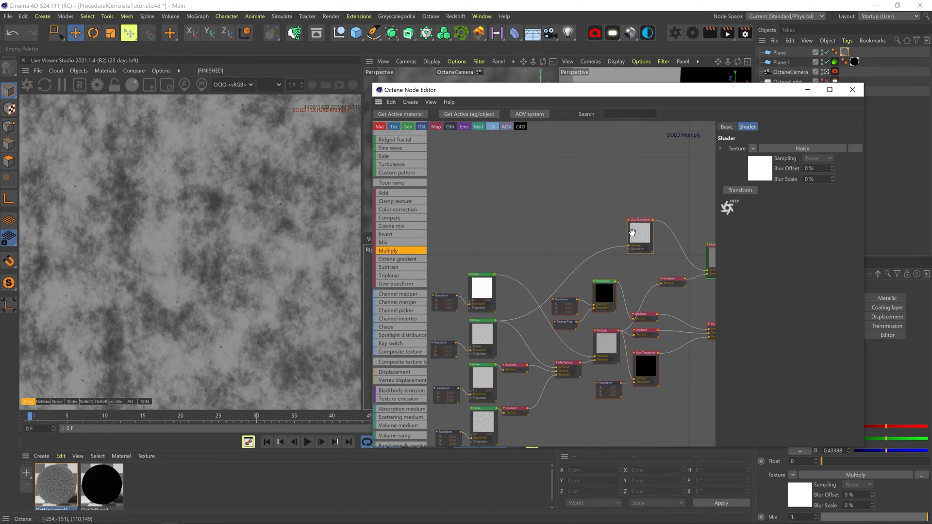
{"action": "left_click", "coordinate": [735, 190]}
{"action": "left_click_drag", "start_coordinate": [840, 224], "coordinate": [852, 224]}
- Insert a gradient with its black knot moved inward before the Multiply, and unlock the Transform's aspect ratio with Y scale about 1.32
{"action": "middle_click_drag", "start_coordinate": [683, 263], "coordinate": [561, 276]}
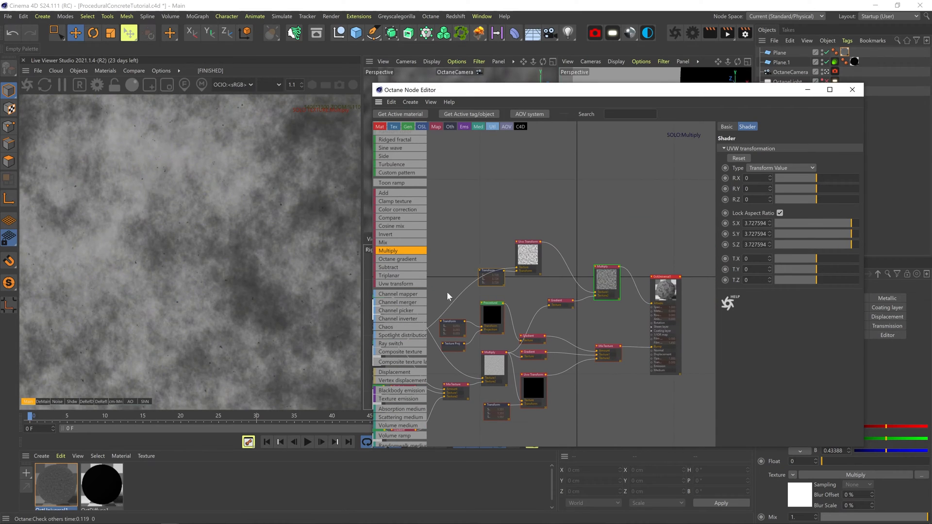
{"action": "left_click_drag", "start_coordinate": [566, 270], "coordinate": [564, 270]}
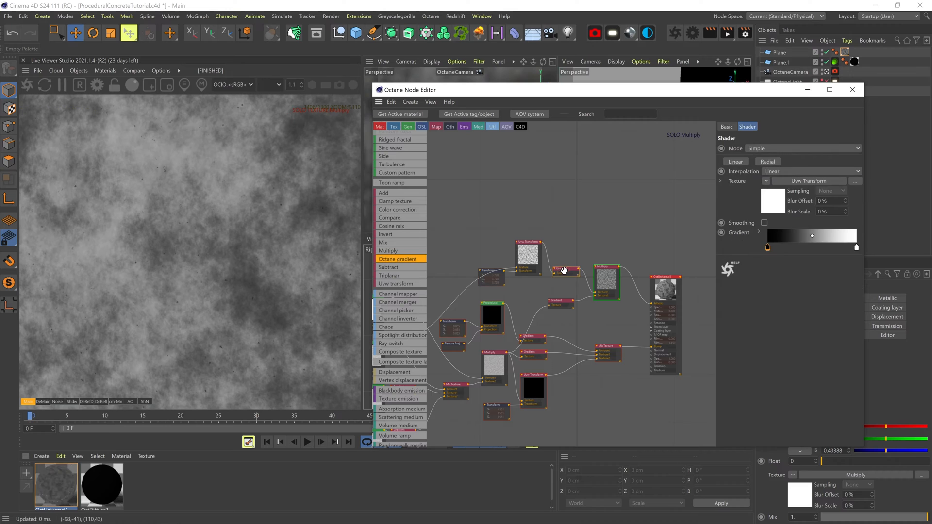
{"action": "left_click_drag", "start_coordinate": [812, 251], "coordinate": [805, 250]}
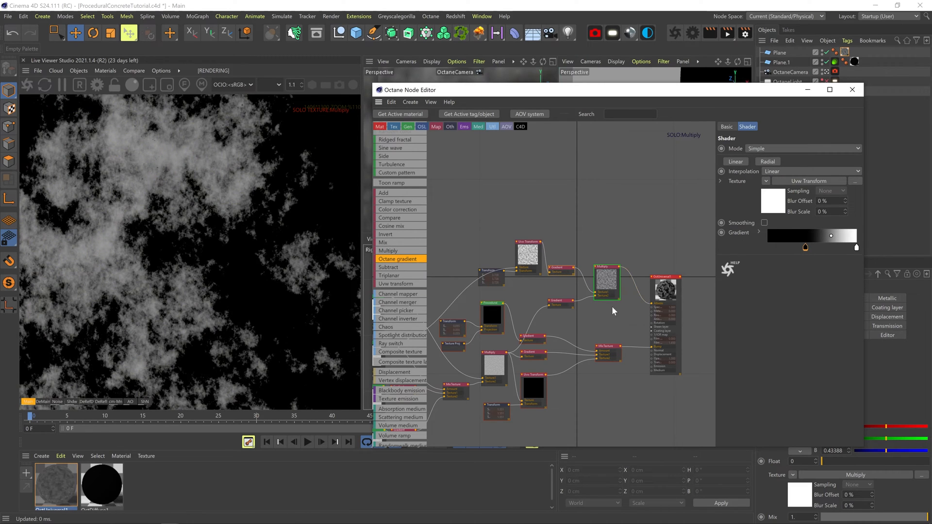
{"action": "left_click", "coordinate": [485, 271]}
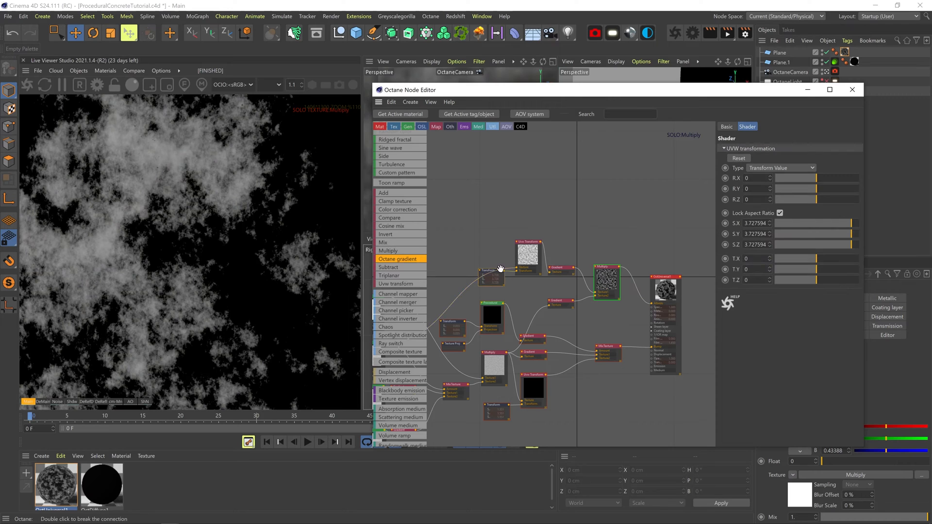
{"action": "left_click_drag", "start_coordinate": [849, 238], "coordinate": [841, 237]}
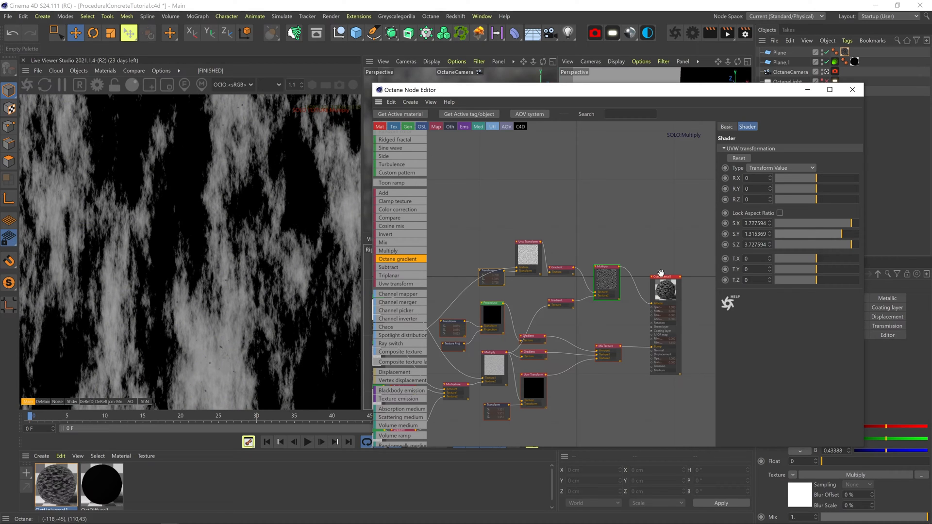
- Lighten the new gradient's black knot to dark grey and turn off the Multiply solo
{"action": "left_click", "coordinate": [559, 268]}
{"action": "double_click", "coordinate": [806, 248]}
{"action": "left_click_drag", "start_coordinate": [758, 277], "coordinate": [792, 277]}
{"action": "left_click", "coordinate": [792, 293]}
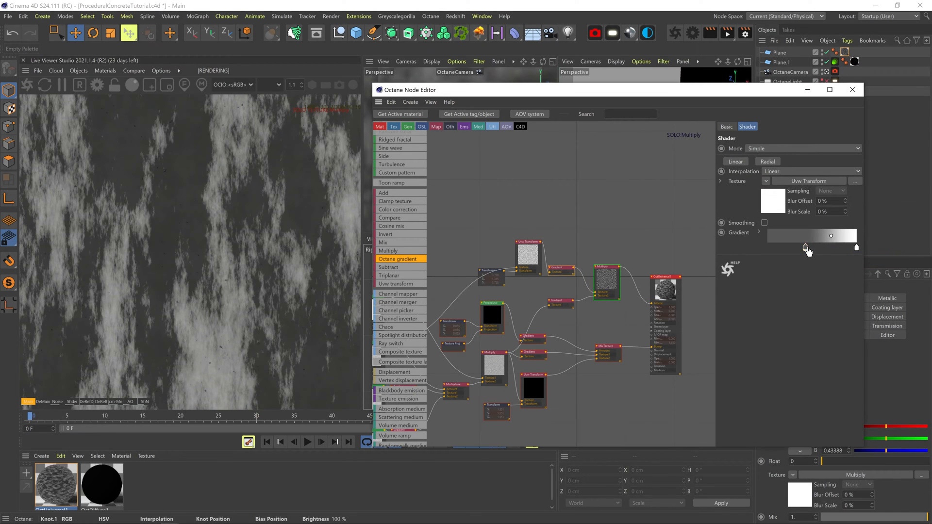
{"action": "right_click", "coordinate": [602, 284]}
{"action": "left_click", "coordinate": [614, 288]}
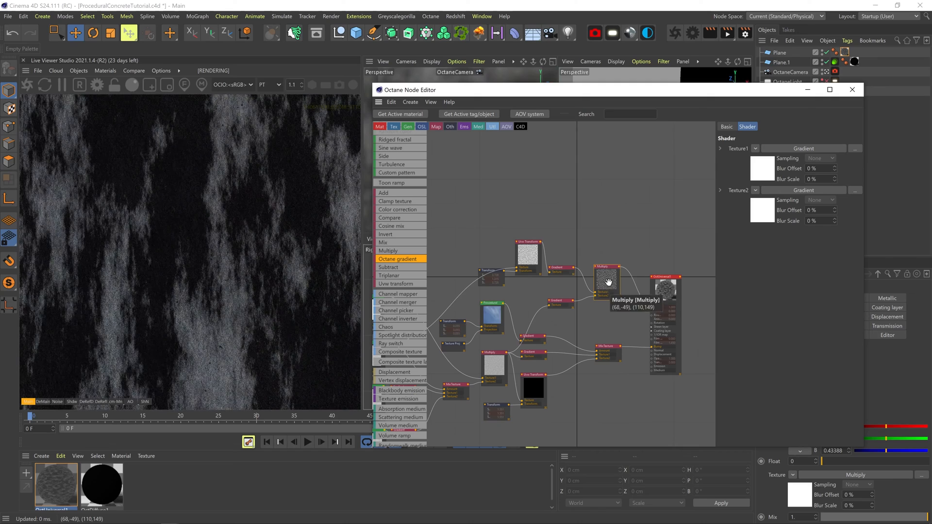
- Raise the grey knot of the new gradient to a value of about 53% and move both knots towards the dark end
{"action": "left_click", "coordinate": [561, 268]}
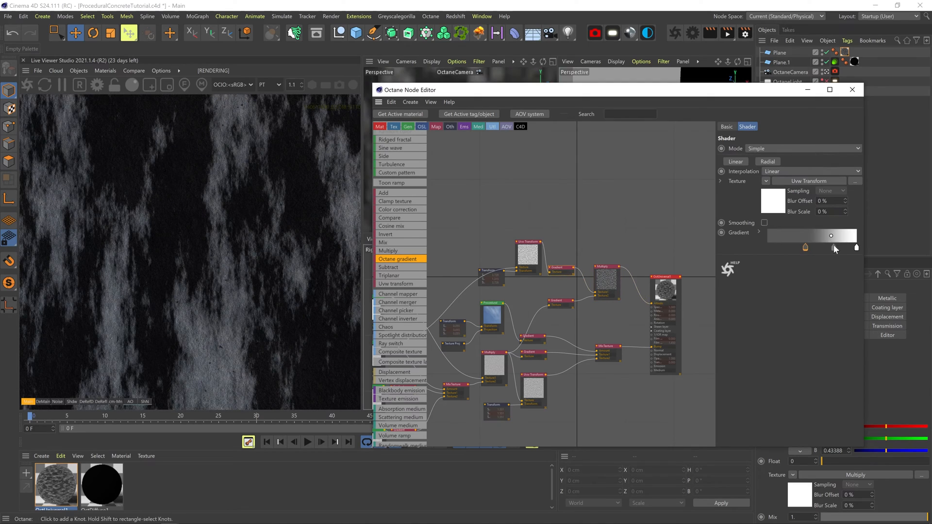
{"action": "double_click", "coordinate": [805, 247]}
{"action": "left_click", "coordinate": [794, 293]}
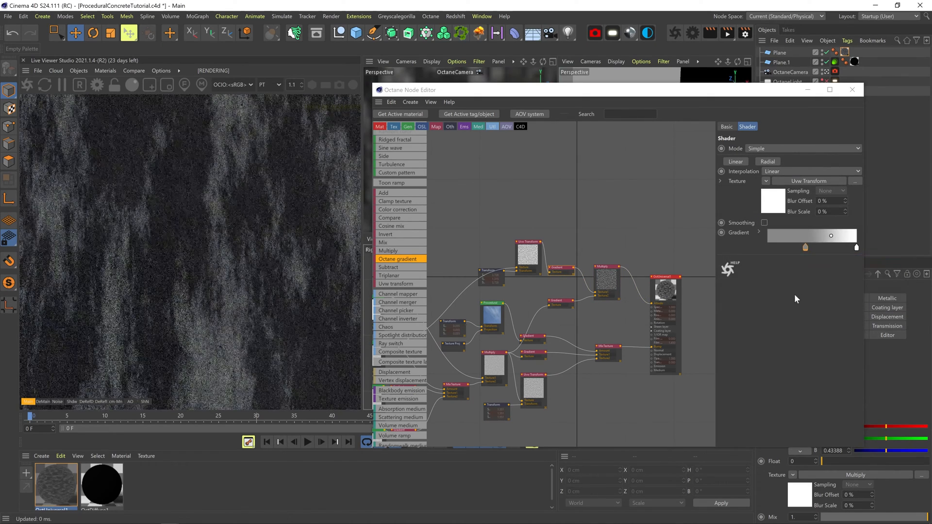
{"action": "left_click_drag", "start_coordinate": [856, 248], "coordinate": [785, 250]}
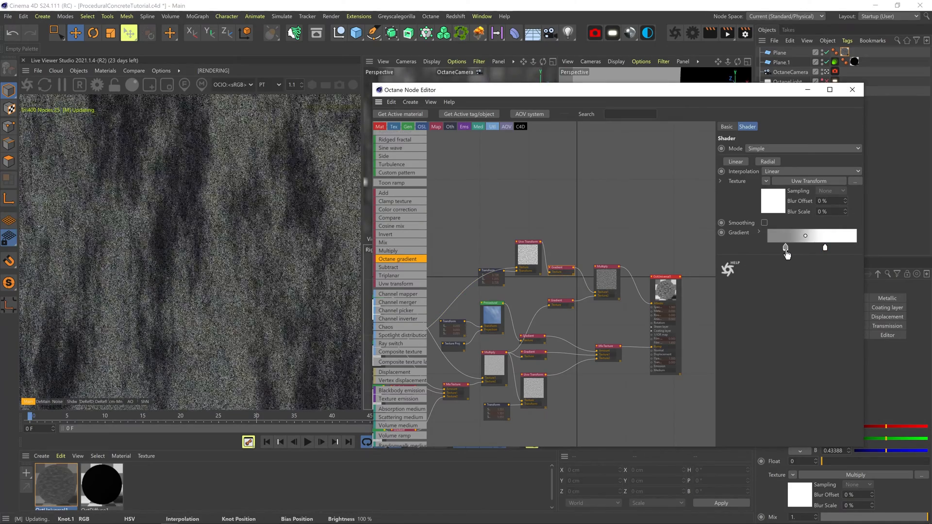
{"action": "middle_click_drag", "start_coordinate": [495, 288], "coordinate": [513, 303]}
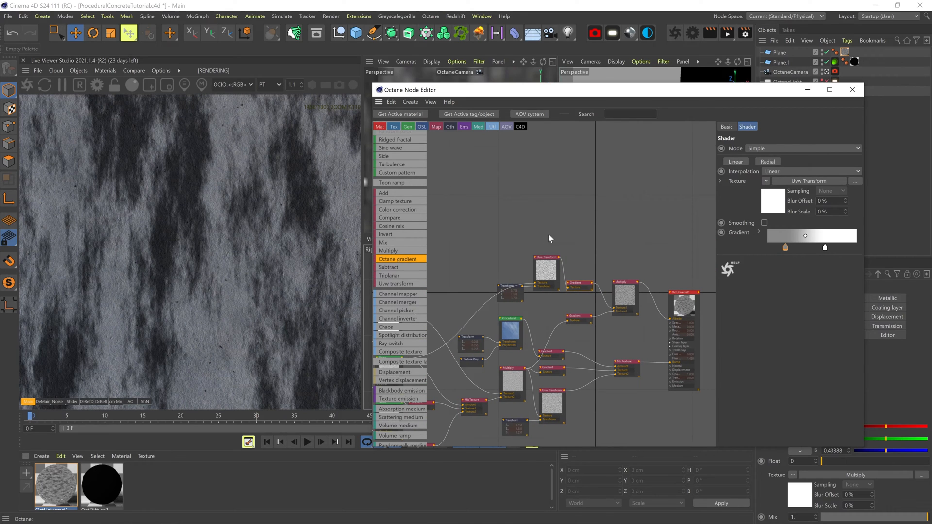
- Replace the UVW Transform before the streak gradient with a duplicate of the Perlin noise linked to the same Transform
{"action": "left_click", "coordinate": [552, 266]}
{"action": "key", "text": "ctrl+s"}
{"action": "key", "text": "Delete"}
{"action": "left_click_drag", "start_coordinate": [479, 323], "coordinate": [647, 184], "text": "ctrl"}
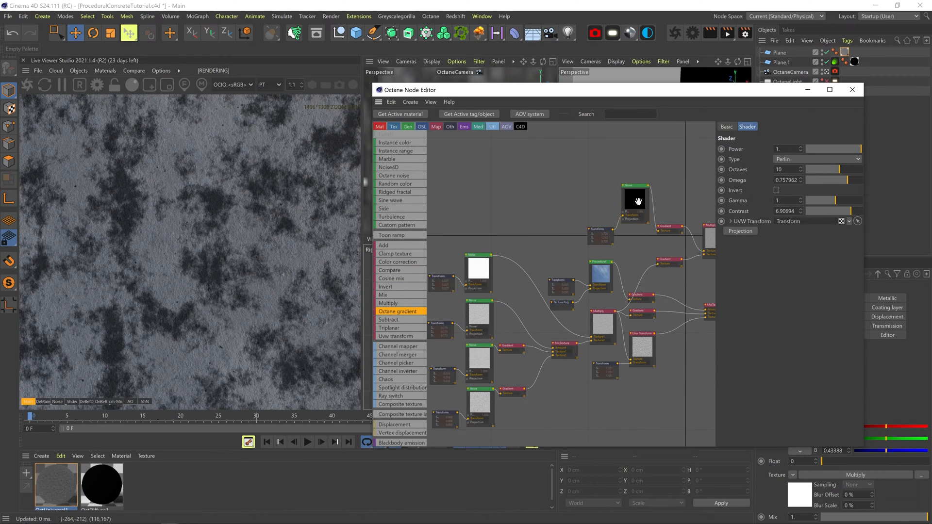
- Adjust the duplicated noise's Omega and lower the uniform scale of its Transform
{"action": "right_click", "coordinate": [638, 201]}
{"action": "left_click_drag", "start_coordinate": [827, 179], "coordinate": [829, 180]}
{"action": "left_click_drag", "start_coordinate": [851, 211], "coordinate": [831, 225]}
{"action": "left_click", "coordinate": [600, 236]}
{"action": "middle_click_drag", "start_coordinate": [701, 233], "coordinate": [524, 245]}
- Solo the albedo Multiply and feed the bump MixTexture into the albedo gradient
{"action": "right_click", "coordinate": [509, 260]}
{"action": "left_click", "coordinate": [508, 286]}
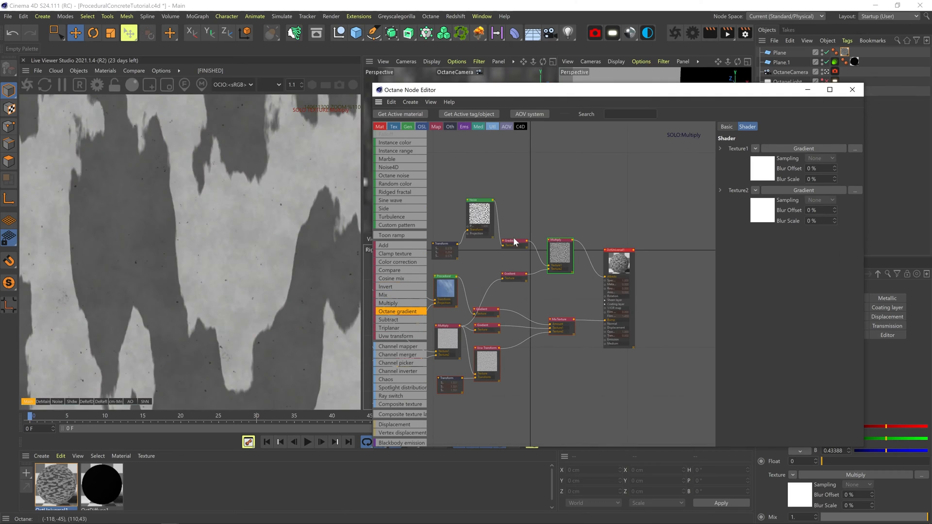
{"action": "left_click_drag", "start_coordinate": [574, 319], "coordinate": [503, 279]}
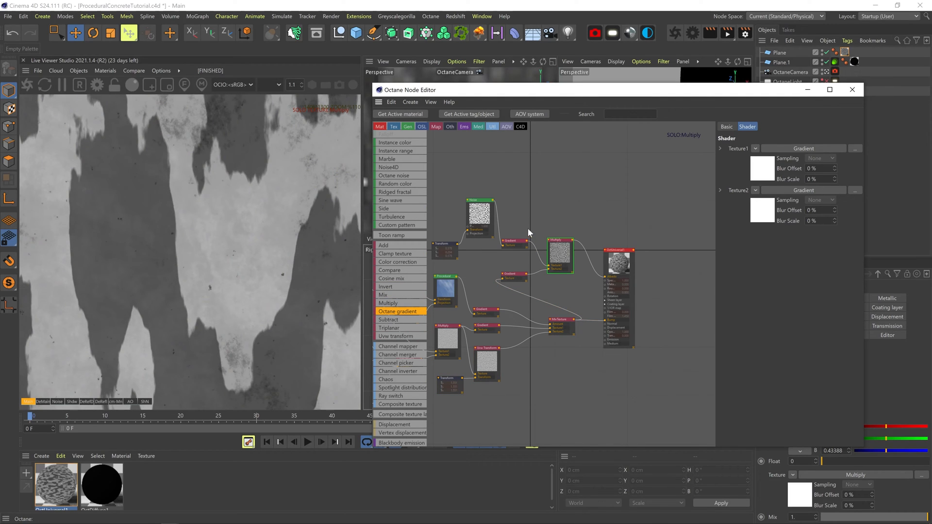
- Set the duplicated noise to type Chips with Omega about 0.58, Gamma about 0.40 and Contrast about 14.2
{"action": "left_click", "coordinate": [480, 214]}
{"action": "left_click", "coordinate": [839, 180]}
{"action": "left_click", "coordinate": [828, 158]}
{"action": "left_click", "coordinate": [824, 192]}
{"action": "left_click_drag", "start_coordinate": [834, 200], "coordinate": [854, 212]}
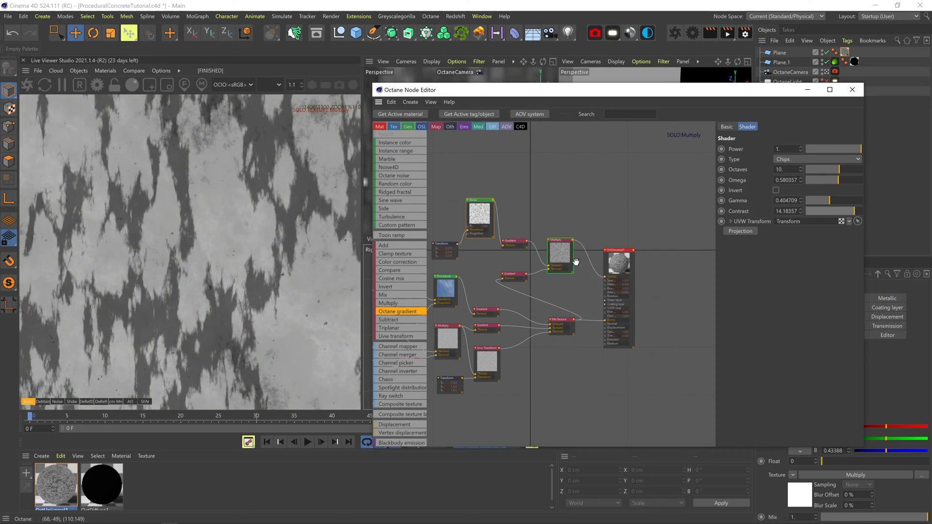
- Turn off the Multiply solo and scale the Chips noise's Transform up to about 1.18 with the aspect ratio locked
{"action": "right_click", "coordinate": [563, 256]}
{"action": "left_click", "coordinate": [564, 280]}
{"action": "left_click_drag", "start_coordinate": [452, 248], "coordinate": [451, 225]}
{"action": "left_click_drag", "start_coordinate": [832, 225], "coordinate": [839, 224]}
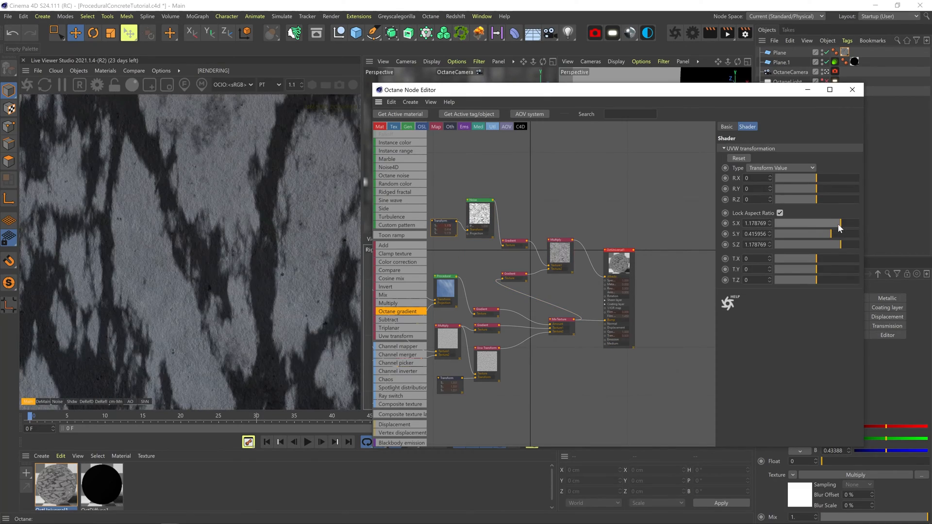
{"action": "left_click_drag", "start_coordinate": [482, 213], "coordinate": [481, 223], "text": "shift"}
- Lighten the grey knot of the gradient fed by the Chips noise
{"action": "left_click", "coordinate": [515, 241]}
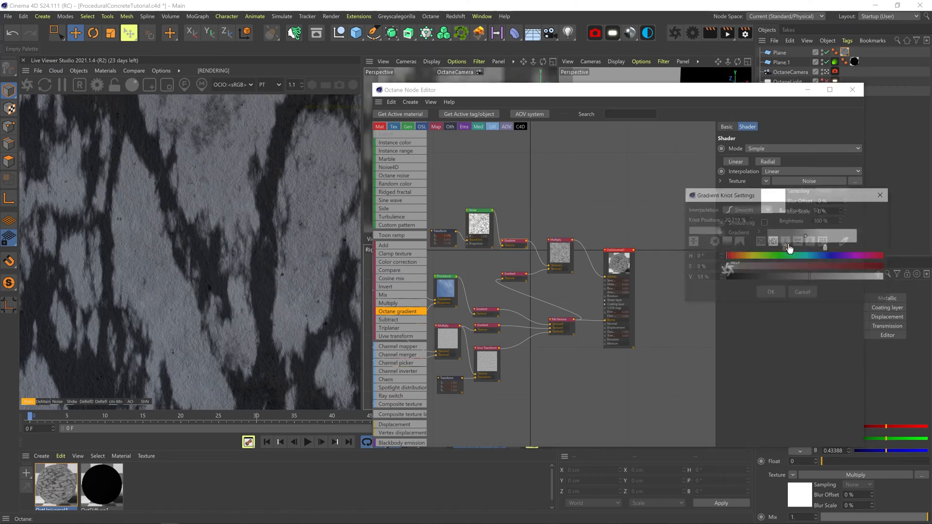
{"action": "double_click", "coordinate": [787, 248]}
{"action": "left_click_drag", "start_coordinate": [789, 279], "coordinate": [844, 278]}
{"action": "left_click", "coordinate": [775, 292]}
- Try a pale green middle knot in the Chips noise gradient at about 39.9%, with hue 138° and saturation 18%
{"action": "middle_click_drag", "start_coordinate": [680, 281], "coordinate": [698, 282]}
{"action": "double_click", "coordinate": [803, 248]}
{"action": "left_click_drag", "start_coordinate": [800, 258], "coordinate": [803, 259]}
{"action": "left_click_drag", "start_coordinate": [742, 270], "coordinate": [770, 270]}
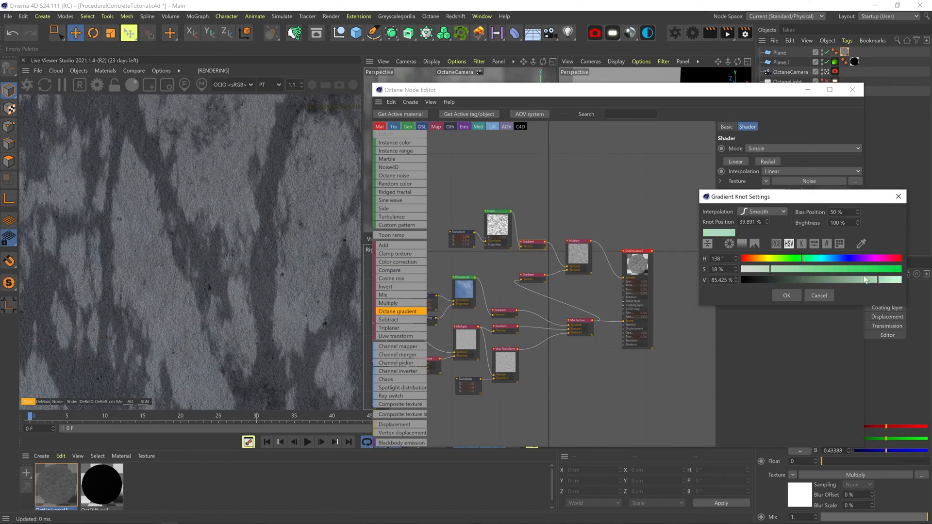
{"action": "left_click_drag", "start_coordinate": [878, 280], "coordinate": [866, 280]}
{"action": "left_click", "coordinate": [786, 296]}
- Desaturate and darken the green middle knot, and remove it from the gradient
{"action": "double_click", "coordinate": [803, 249]}
{"action": "left_click_drag", "start_coordinate": [770, 270], "coordinate": [753, 269]}
{"action": "left_click", "coordinate": [783, 296]}
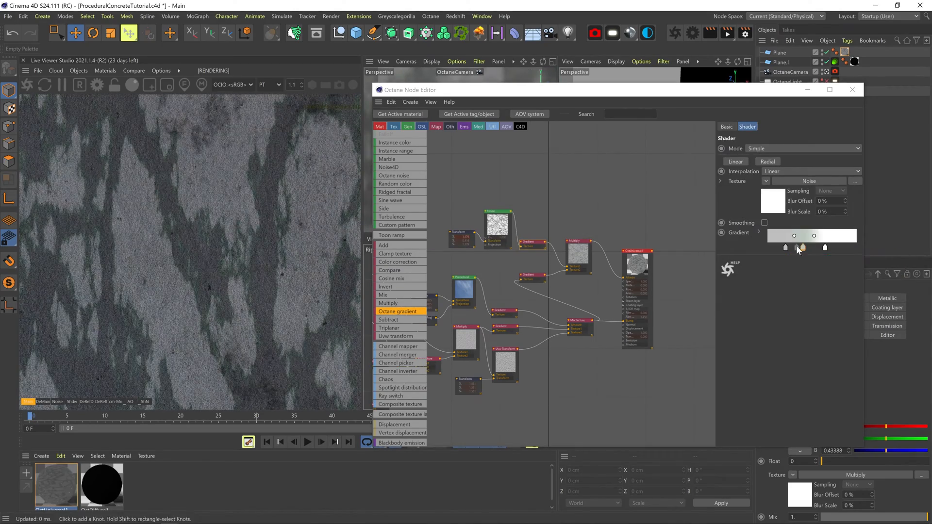
{"action": "double_click", "coordinate": [804, 248]}
{"action": "left_click_drag", "start_coordinate": [867, 279], "coordinate": [860, 279]}
{"action": "left_click", "coordinate": [786, 293]}
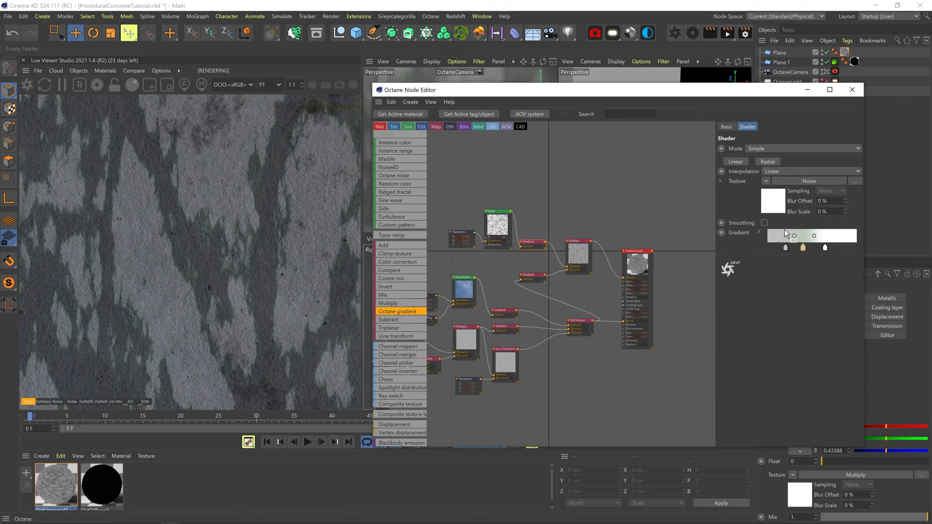
{"action": "left_click_drag", "start_coordinate": [803, 248], "coordinate": [796, 287]}
- Duplicate the concrete material in the material manager and reselect the original
{"action": "middle_click_drag", "start_coordinate": [680, 286], "coordinate": [614, 285]}
{"action": "left_click_drag", "start_coordinate": [575, 262], "coordinate": [633, 259]}
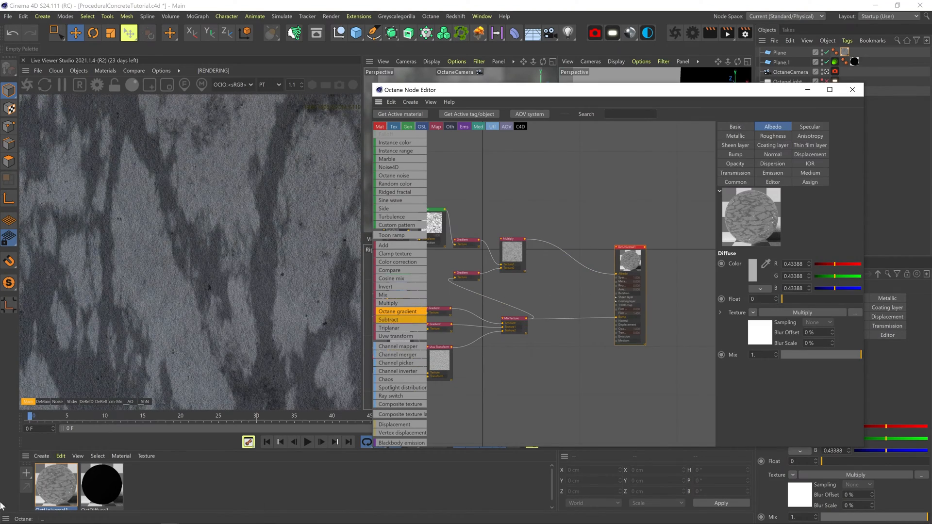
{"action": "left_click_drag", "start_coordinate": [55, 485], "coordinate": [81, 491], "text": "ctrl"}
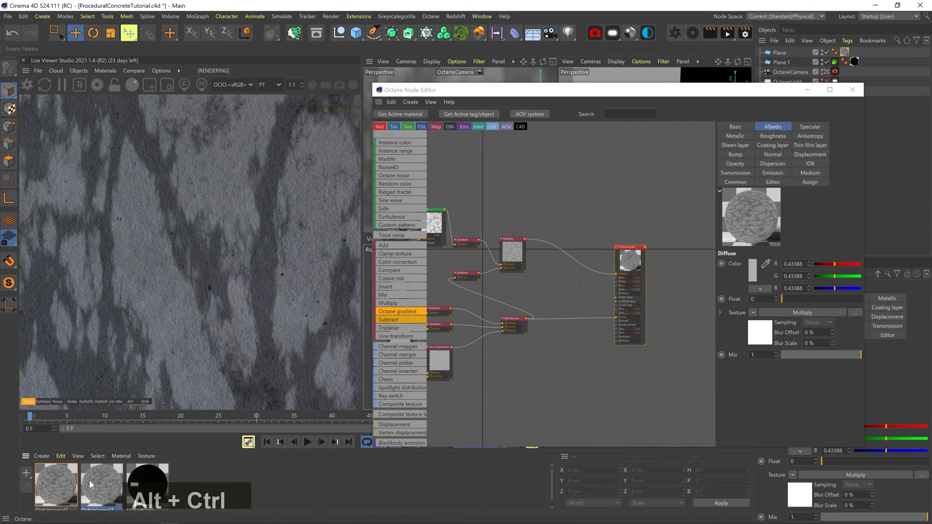
{"action": "left_click", "coordinate": [51, 480]}
- Insert an Octane gradient between the MixTexture and the material's bump input, and darken its white knot to dark grey
{"action": "left_click_drag", "start_coordinate": [413, 316], "coordinate": [459, 312]}
{"action": "left_click_drag", "start_coordinate": [567, 315], "coordinate": [564, 318]}
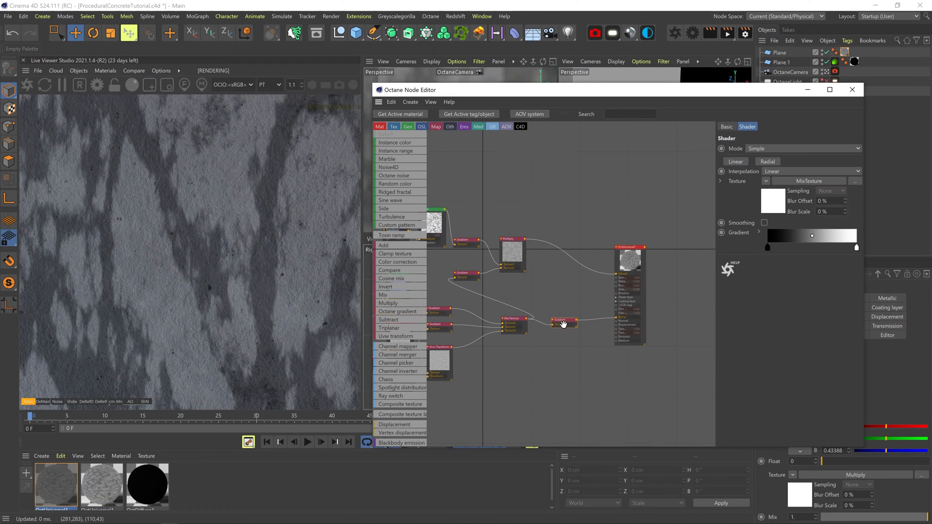
{"action": "double_click", "coordinate": [856, 248]}
{"action": "left_click", "coordinate": [700, 306]}
{"action": "left_click_drag", "start_coordinate": [700, 304], "coordinate": [712, 305]}
{"action": "left_click", "coordinate": [718, 323]}
- Connect the albedo gradient directly to the material's albedo and move the disconnected Chips noise and Multiply nodes out of the way
{"action": "middle_click_drag", "start_coordinate": [521, 345], "coordinate": [574, 335]}
{"action": "scroll", "coordinate": [624, 328], "scroll_direction": "down", "scroll_amount": 2}
{"action": "left_click_drag", "start_coordinate": [522, 297], "coordinate": [644, 294]}
{"action": "left_click_drag", "start_coordinate": [585, 290], "coordinate": [469, 253]}
{"action": "left_click_drag", "start_coordinate": [559, 278], "coordinate": [533, 243]}
{"action": "middle_click_drag", "start_coordinate": [521, 304], "coordinate": [538, 284]}
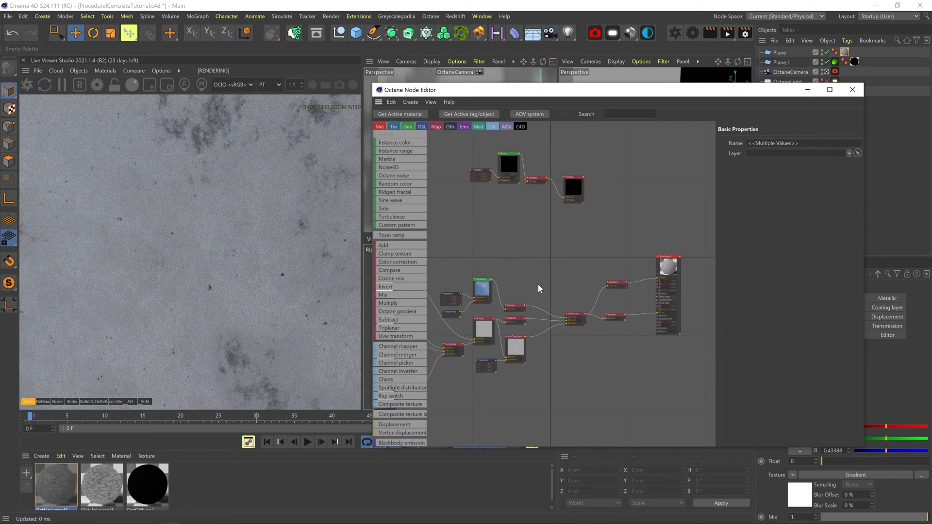
- Lighten the dark knot of the albedo gradient to grey
{"action": "left_click", "coordinate": [615, 283]}
{"action": "mouse_move", "coordinate": [770, 249]}
{"action": "left_mouse_down"}
{"action": "mouse_move", "coordinate": [781, 258]}
{"action": "mouse_move", "coordinate": [769, 251]}
{"action": "left_mouse_up"}
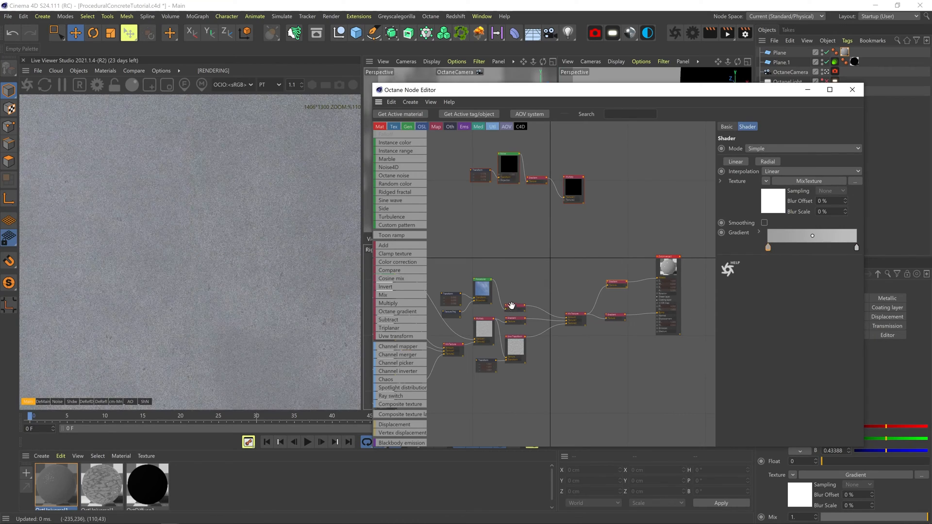
{"action": "middle_click_drag", "start_coordinate": [510, 305], "coordinate": [646, 266]}
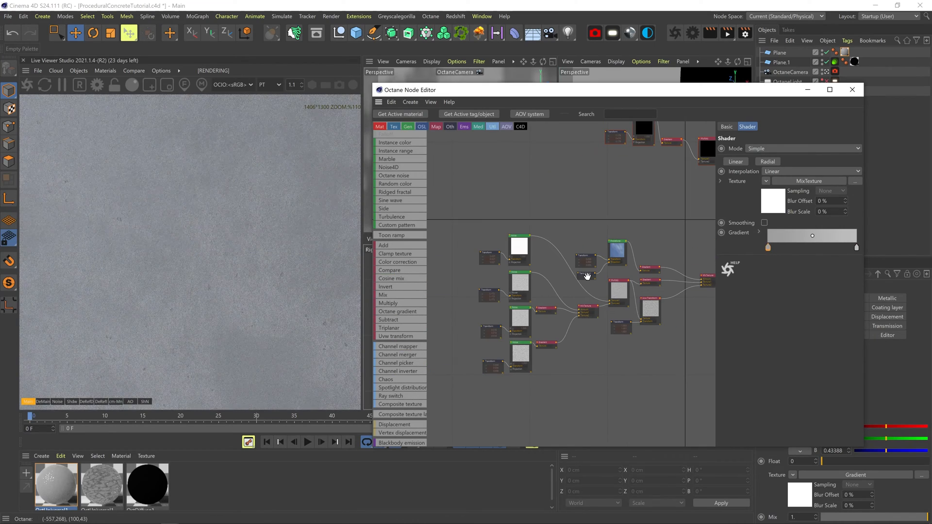
- Add a texture projection to the noise at the top of the stack and solo that noise
{"action": "left_click", "coordinate": [590, 274]}
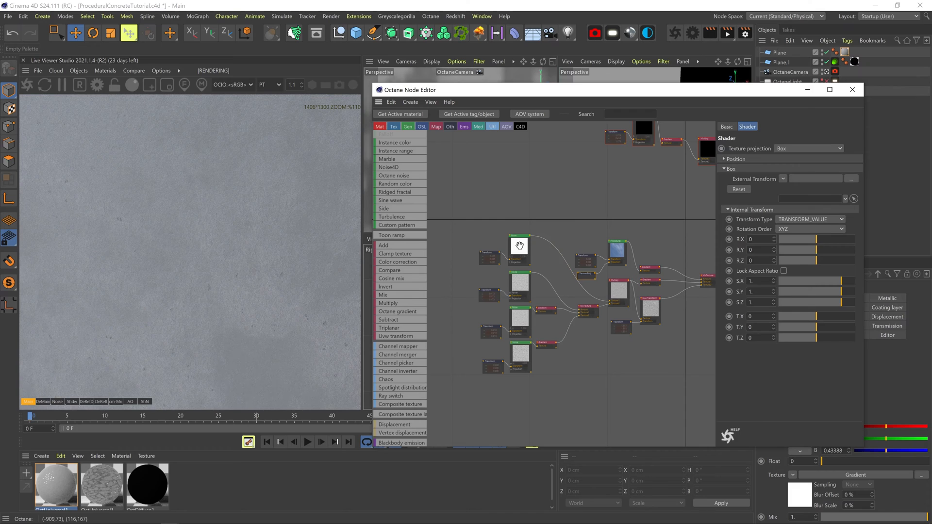
{"action": "left_click", "coordinate": [519, 246]}
{"action": "left_click", "coordinate": [738, 232]}
{"action": "left_click", "coordinate": [433, 289]}
{"action": "left_click", "coordinate": [790, 150]}
{"action": "right_click", "coordinate": [514, 235]}
{"action": "left_click", "coordinate": [526, 264]}
{"action": "left_click", "coordinate": [435, 289]}
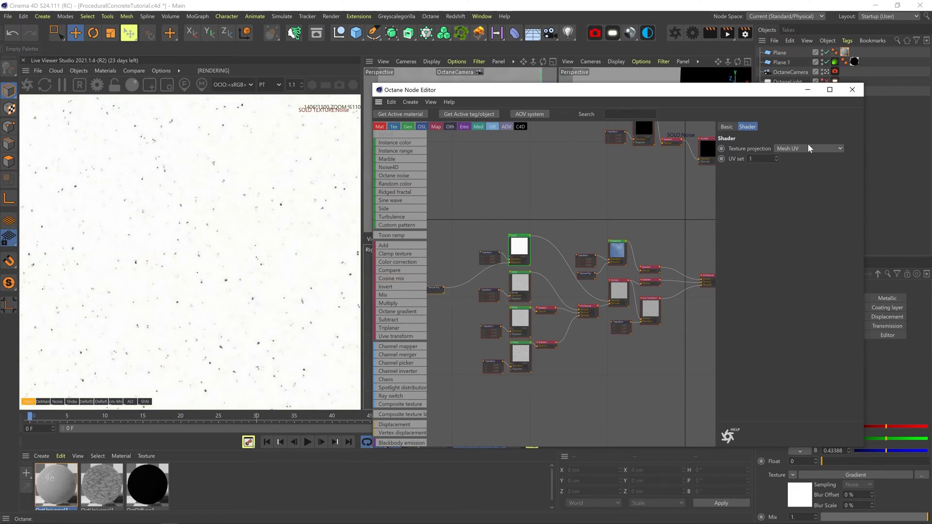
- Set the new projection to XYZ to UVW with locked aspect ratio and scale 4, and share it with the other noises
{"action": "left_click", "coordinate": [805, 148]}
{"action": "left_click", "coordinate": [796, 240]}
{"action": "left_click", "coordinate": [783, 271]}
{"action": "left_click_drag", "start_coordinate": [846, 279], "coordinate": [848, 279]}
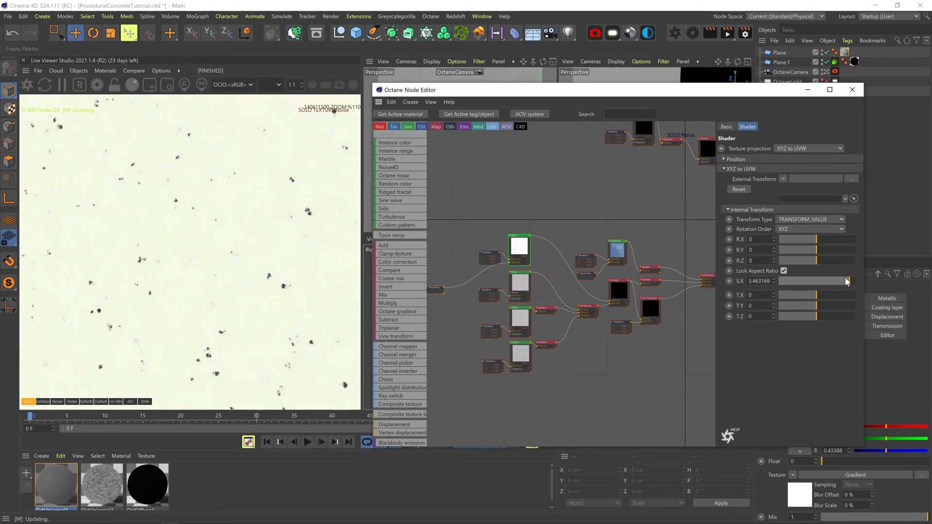
{"action": "key", "text": "Return"}
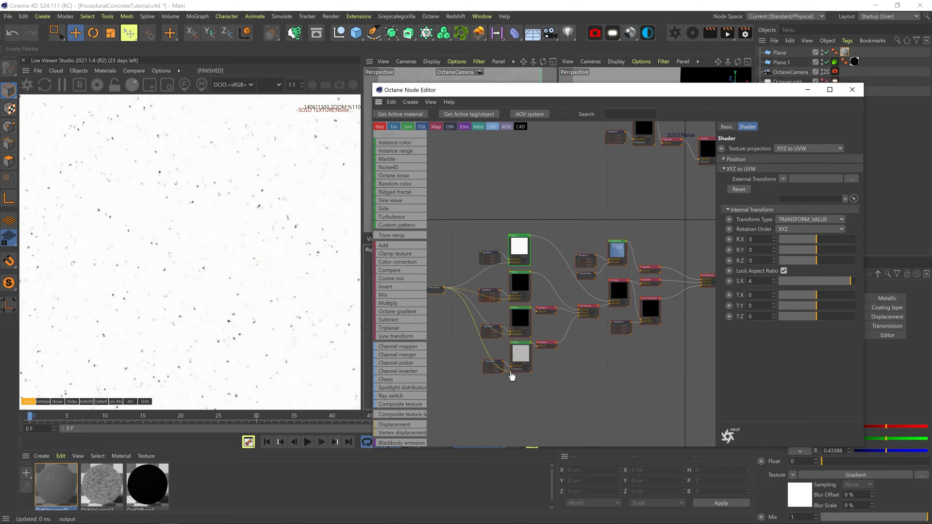
- Solo the MixTexture and set the noises' shared texture projection scale to 16
{"action": "middle_click_drag", "start_coordinate": [660, 290], "coordinate": [574, 299]}
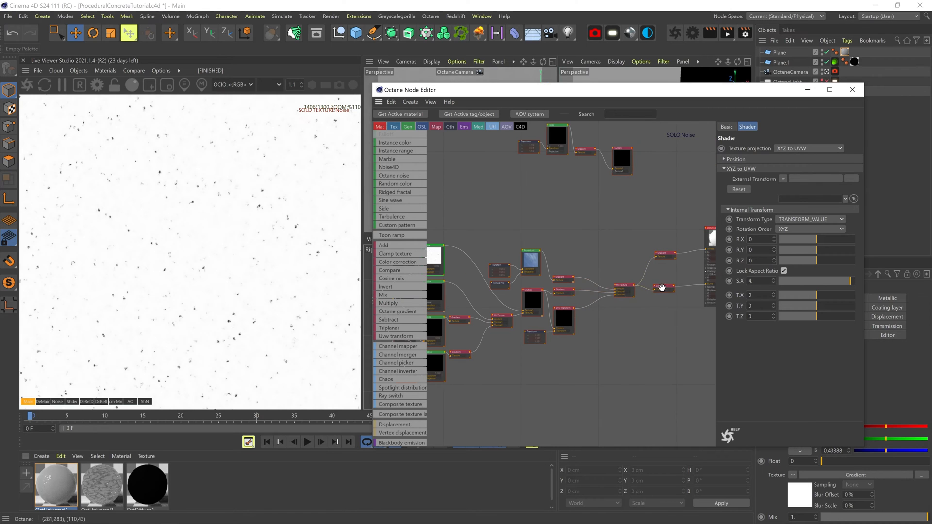
{"action": "right_click", "coordinate": [625, 290]}
{"action": "left_click", "coordinate": [644, 334]}
{"action": "middle_click_drag", "start_coordinate": [552, 330], "coordinate": [663, 338]}
{"action": "left_click", "coordinate": [465, 307]}
{"action": "left_click_drag", "start_coordinate": [758, 282], "coordinate": [698, 287]}
{"action": "type", "text": "16"}
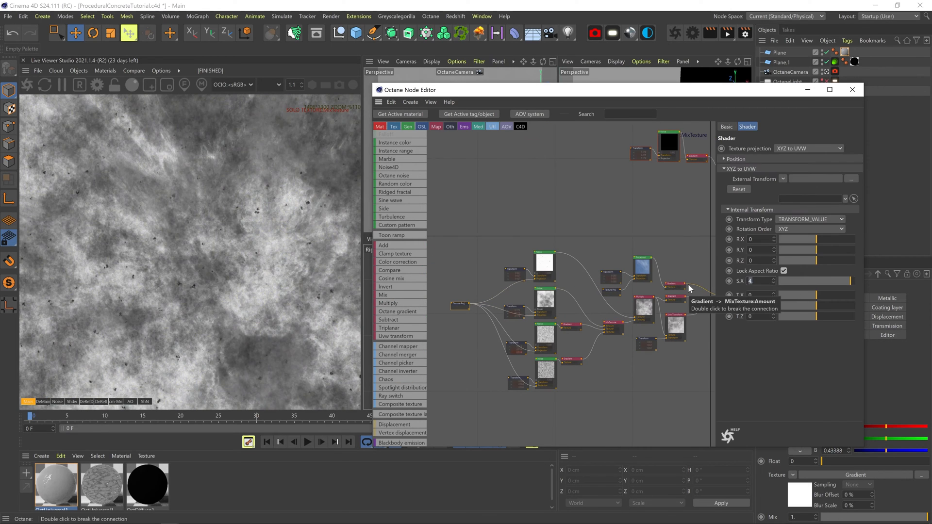
{"action": "key", "text": "Return"}
- Lock the aspect ratio of the blue pattern texture's projection and set its scale to 4
{"action": "left_click", "coordinate": [613, 291]}
{"action": "left_click", "coordinate": [784, 272]}
{"action": "type", "text": "4"}
{"action": "key", "text": "Return"}
- Set the noises' shared texture projection scale to 28
{"action": "left_click_drag", "start_coordinate": [759, 281], "coordinate": [684, 279]}
{"action": "left_click", "coordinate": [456, 306]}
{"action": "type", "text": "8"}
{"action": "key", "text": "Return"}
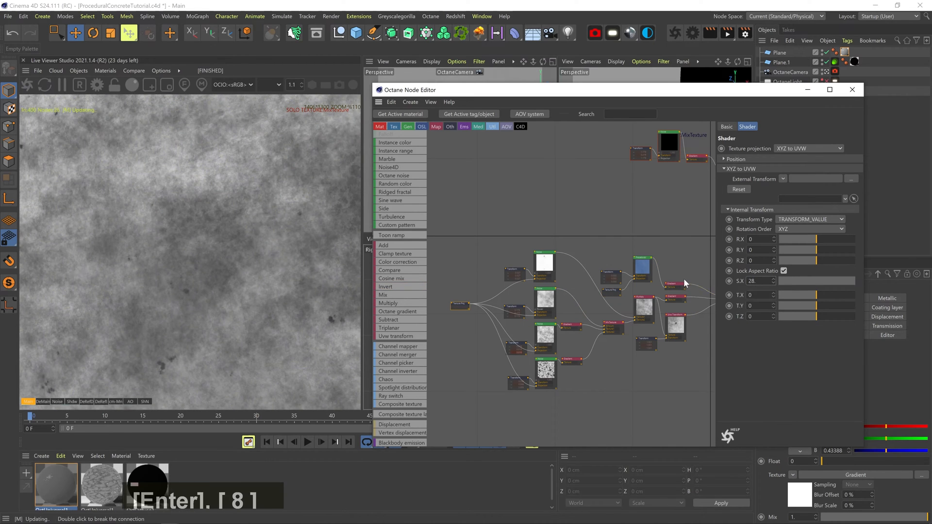
- Set the blue pattern texture's projection scale to 8, and end the MixTexture solo
{"action": "left_click", "coordinate": [613, 290]}
{"action": "left_click_drag", "start_coordinate": [758, 281], "coordinate": [709, 283]}
{"action": "type", "text": "8"}
{"action": "key", "text": "Return"}
{"action": "middle_click_drag", "start_coordinate": [702, 292], "coordinate": [574, 291]}
{"action": "key", "text": "ctrl+s"}
{"action": "left_click", "coordinate": [613, 302]}
- Set the Omega of the Chips noise to 0.29
{"action": "middle_click_drag", "start_coordinate": [484, 293], "coordinate": [591, 263]}
{"action": "left_click", "coordinate": [522, 282]}
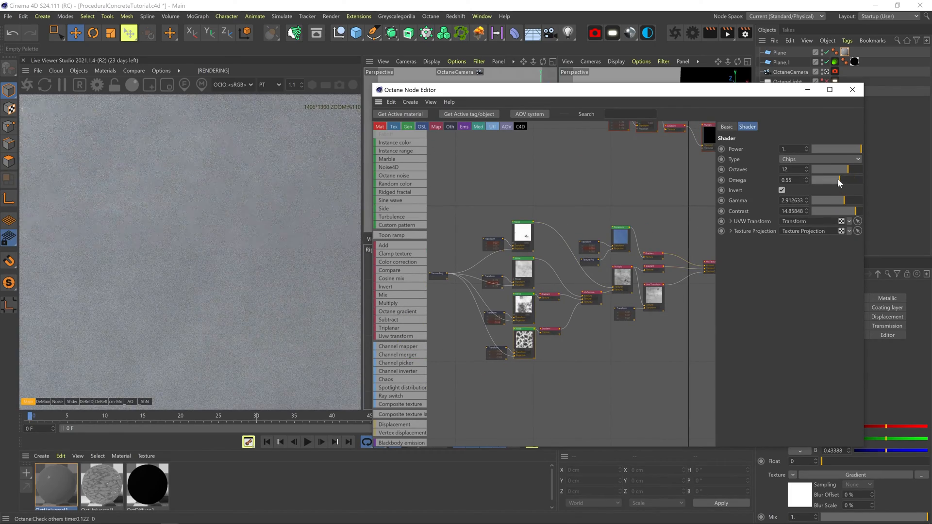
{"action": "left_click_drag", "start_coordinate": [837, 179], "coordinate": [826, 178]}
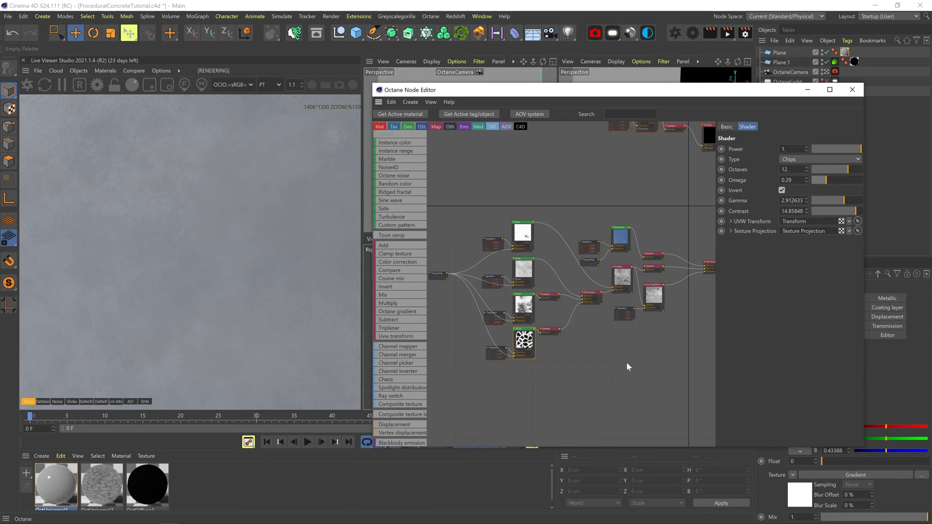
- Solo the nodes leading to the MixTexture and the MixTexture itself to examine their output
{"action": "middle_click_drag", "start_coordinate": [631, 372], "coordinate": [624, 380]}
{"action": "right_click", "coordinate": [615, 282]}
{"action": "left_click", "coordinate": [621, 287]}
{"action": "middle_click_drag", "start_coordinate": [606, 310], "coordinate": [500, 328]}
{"action": "right_click", "coordinate": [600, 295]}
{"action": "left_click", "coordinate": [605, 301]}
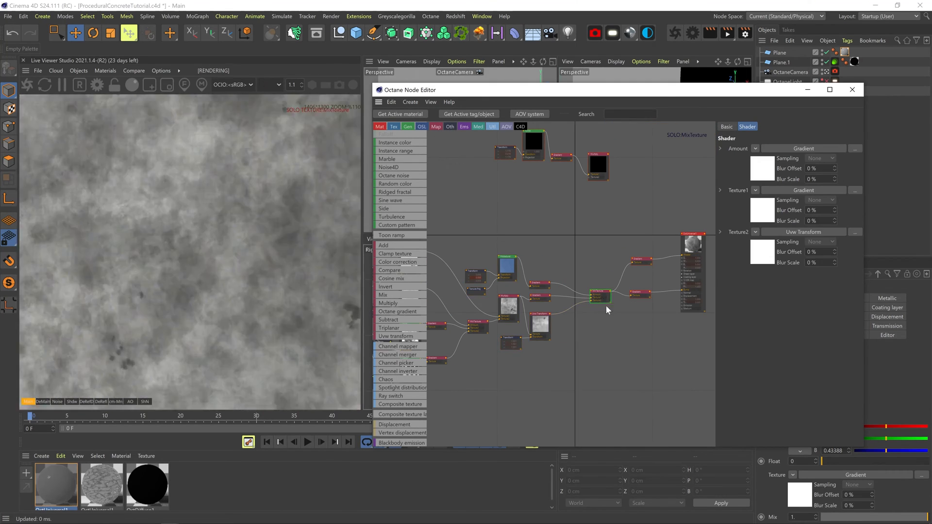
- Set the brightness value of the bump gradient's end knot to 43% and leave solo mode
{"action": "left_click", "coordinate": [636, 297]}
{"action": "double_click", "coordinate": [857, 250]}
{"action": "left_click", "coordinate": [865, 278]}
{"action": "left_click", "coordinate": [852, 295]}
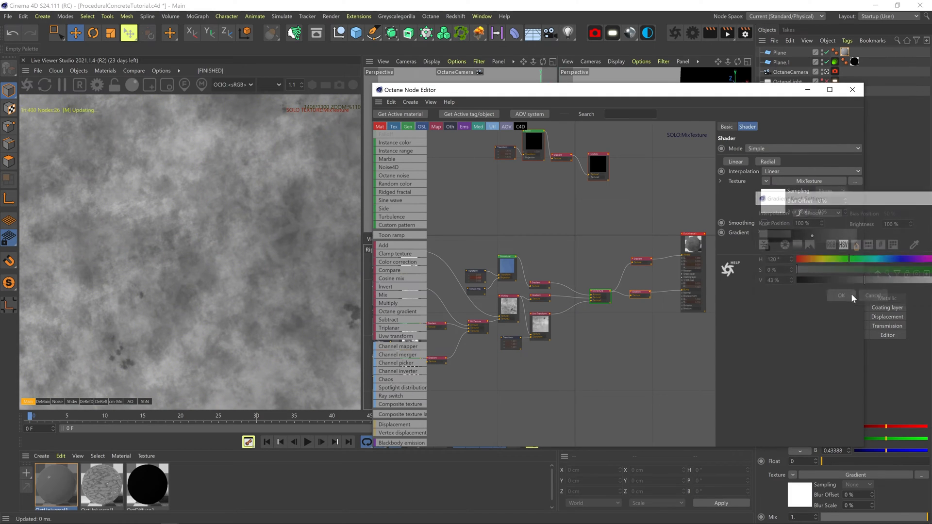
{"action": "right_click", "coordinate": [658, 300]}
{"action": "left_click", "coordinate": [665, 306]}
{"action": "key", "text": "d"}
- Connect the gradient after the Multiply node directly to the material's bump, and move the MixTexture branch out of the way
{"action": "middle_click_drag", "start_coordinate": [595, 280], "coordinate": [614, 269]}
{"action": "left_click_drag", "start_coordinate": [570, 287], "coordinate": [611, 276]}
{"action": "left_click_drag", "start_coordinate": [585, 278], "coordinate": [502, 229], "text": "shift"}
{"action": "left_click_drag", "start_coordinate": [561, 345], "coordinate": [534, 323], "text": "shift"}
{"action": "left_click_drag", "start_coordinate": [559, 311], "coordinate": [530, 208]}
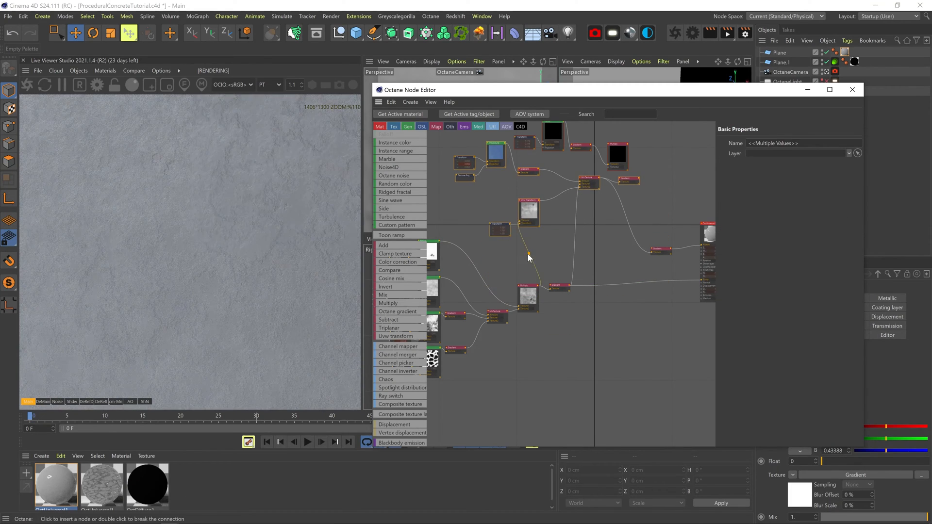
- Break the connections from the Multiply and its gradient to the moved branch, and place that gradient beside the material
{"action": "left_click", "coordinate": [529, 256]}
{"action": "left_click", "coordinate": [574, 252]}
{"action": "left_click_drag", "start_coordinate": [558, 291], "coordinate": [659, 286]}
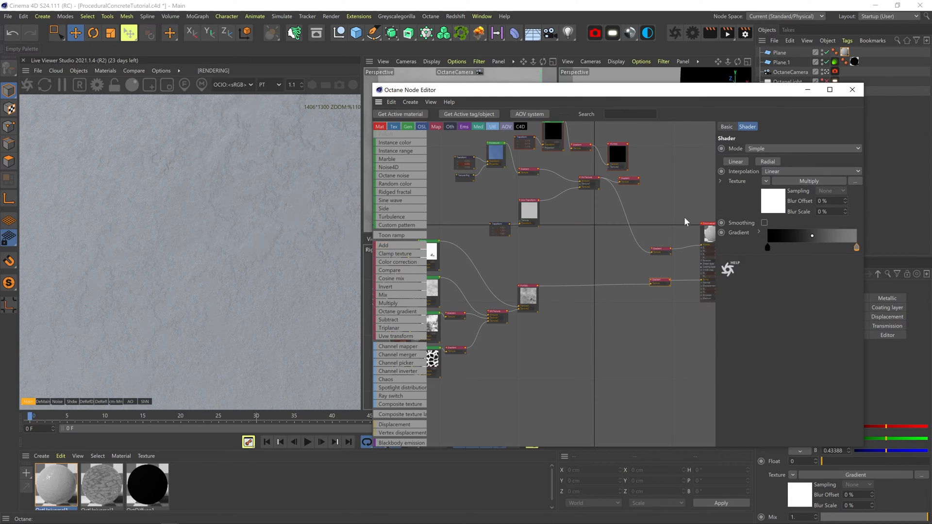
- Connect the Multiply node to the albedo gradient and lighten the gradient's knots
{"action": "left_click_drag", "start_coordinate": [651, 258], "coordinate": [652, 253]}
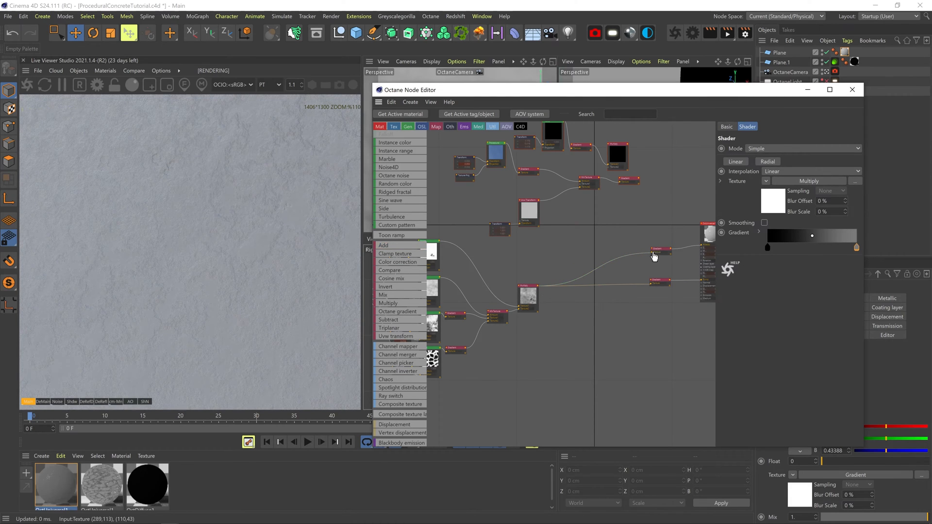
{"action": "double_click", "coordinate": [843, 248]}
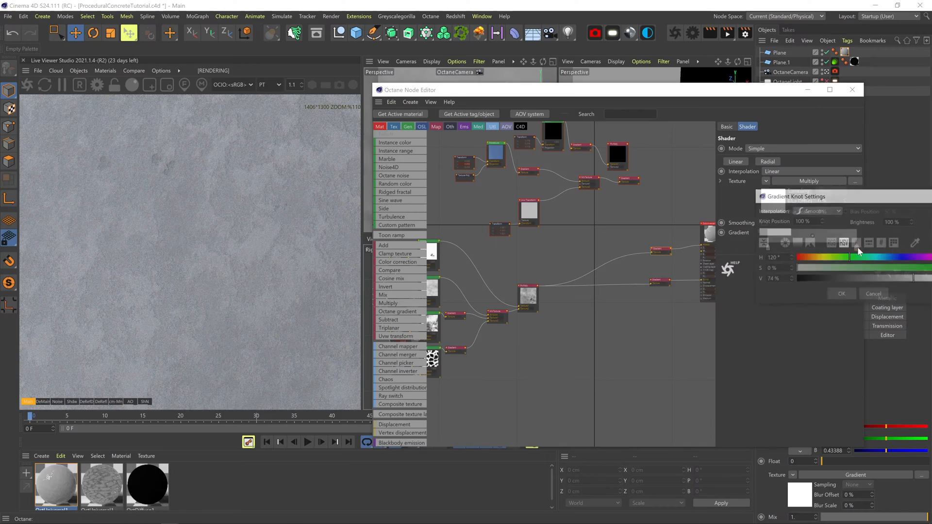
{"action": "left_click", "coordinate": [753, 294]}
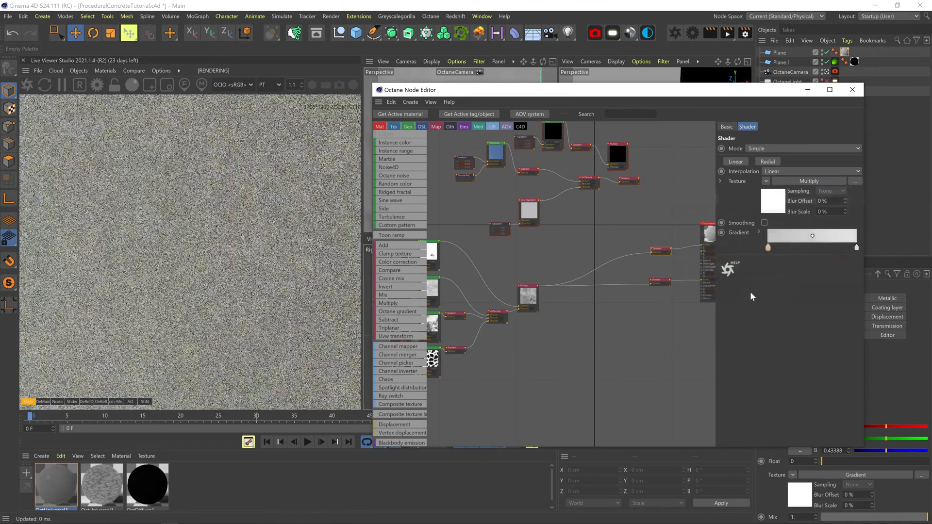
- Lighten the start knot of the Chips noise's gradient to dark grey and its end knot to mid grey
{"action": "middle_click_drag", "start_coordinate": [555, 338], "coordinate": [568, 322]}
{"action": "left_click", "coordinate": [523, 332]}
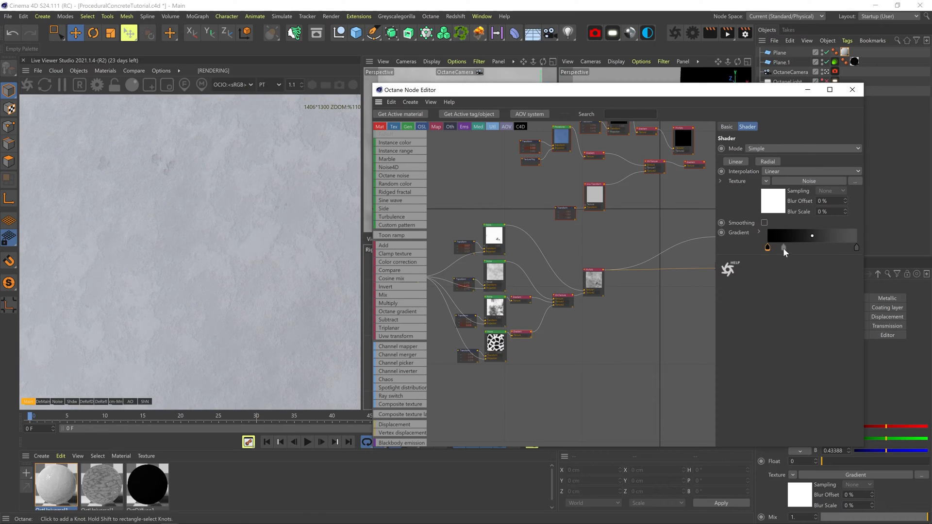
{"action": "double_click", "coordinate": [768, 248]}
{"action": "left_click", "coordinate": [763, 282]}
{"action": "left_click", "coordinate": [753, 296]}
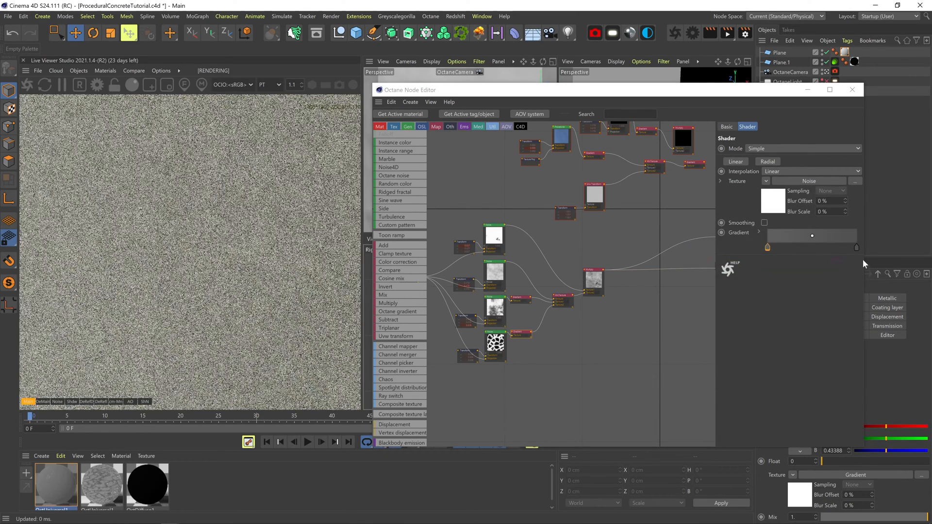
{"action": "double_click", "coordinate": [858, 249]}
{"action": "left_click", "coordinate": [880, 278]}
{"action": "left_click", "coordinate": [841, 294]}
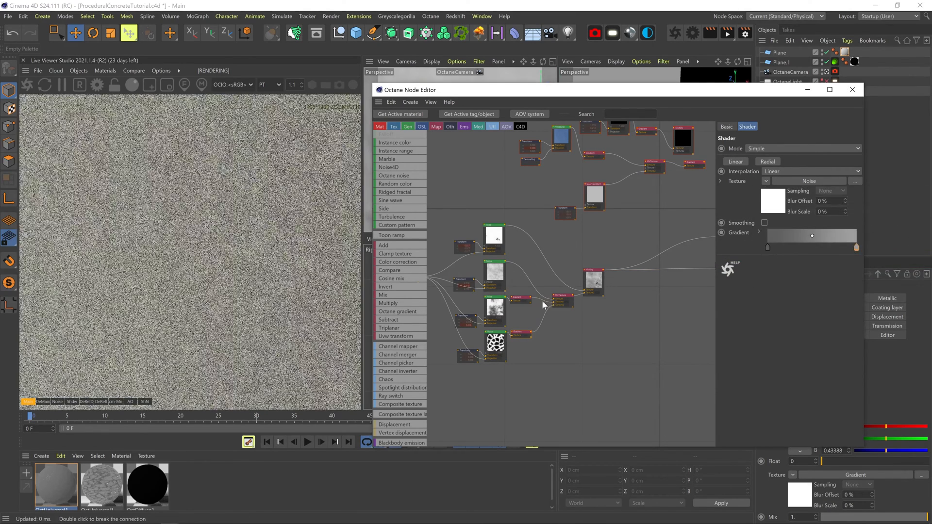
- Adjust the black and white knots of the gradient that follows the high-contrast Perlin noise
{"action": "double_click", "coordinate": [767, 248]}
{"action": "left_click", "coordinate": [759, 281]}
{"action": "left_click", "coordinate": [756, 290]}
{"action": "left_click", "coordinate": [857, 248]}
{"action": "double_click", "coordinate": [857, 249]}
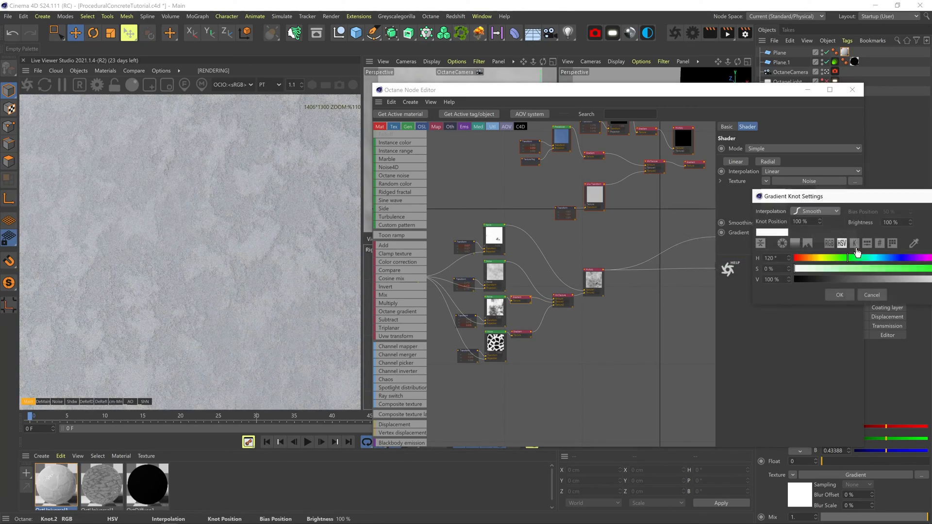
{"action": "left_click", "coordinate": [858, 269]}
{"action": "left_click", "coordinate": [829, 292]}
- Lighten the end knot of the gradient feeding the material's bump to light grey
{"action": "middle_click_drag", "start_coordinate": [611, 302], "coordinate": [508, 319]}
{"action": "left_click", "coordinate": [624, 282]}
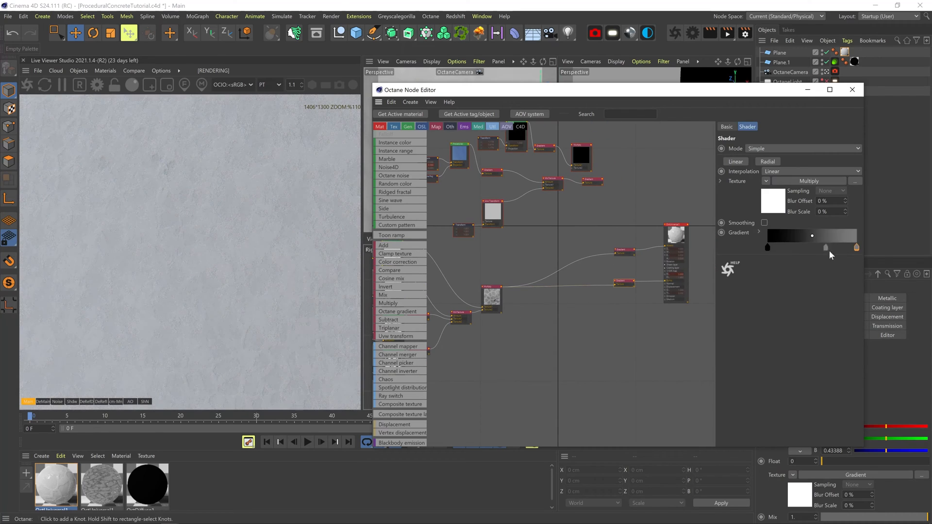
{"action": "double_click", "coordinate": [857, 250]}
{"action": "left_click", "coordinate": [906, 279]}
{"action": "left_click", "coordinate": [839, 295]}
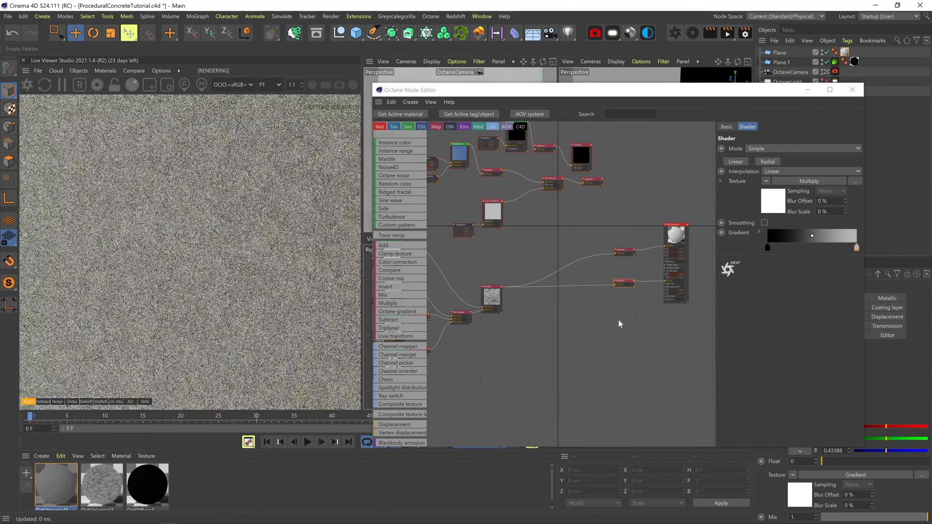
- Set the scale of the noises' shared texture projection to 100
{"action": "middle_click_drag", "start_coordinate": [514, 324], "coordinate": [701, 291]}
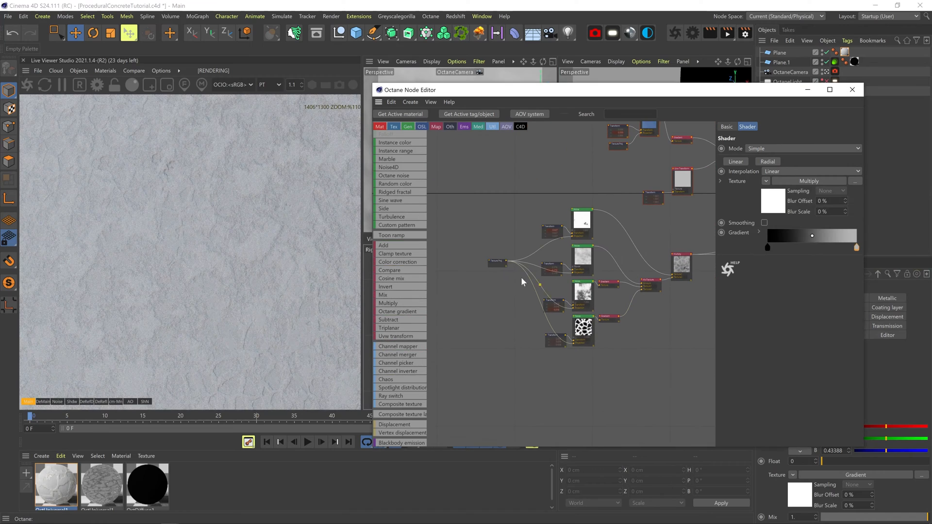
{"action": "left_click", "coordinate": [497, 262]}
{"action": "type", "text": "100"}
{"action": "key", "text": "Return"}
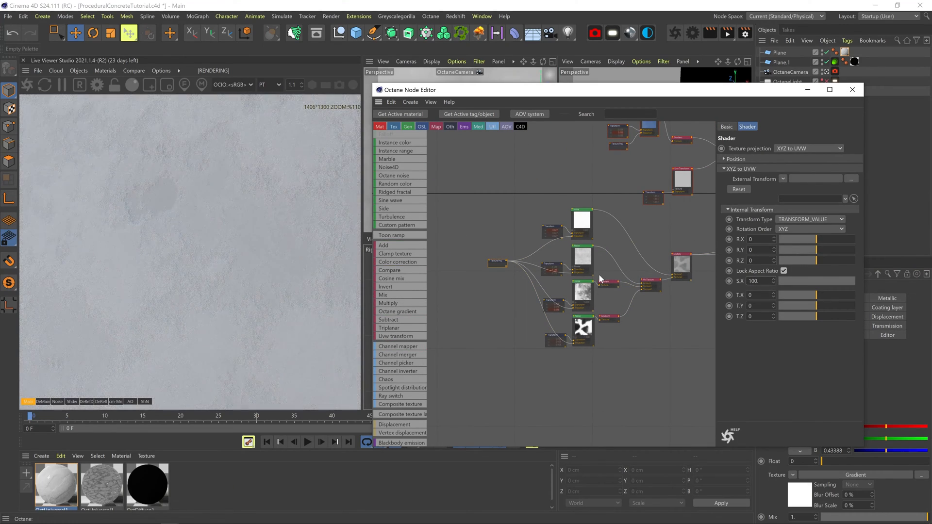
- Solo the Multiply node and set the noises' shared texture projection scale to 20
{"action": "middle_click_drag", "start_coordinate": [604, 296], "coordinate": [527, 313]}
{"action": "left_click", "coordinate": [506, 310]}
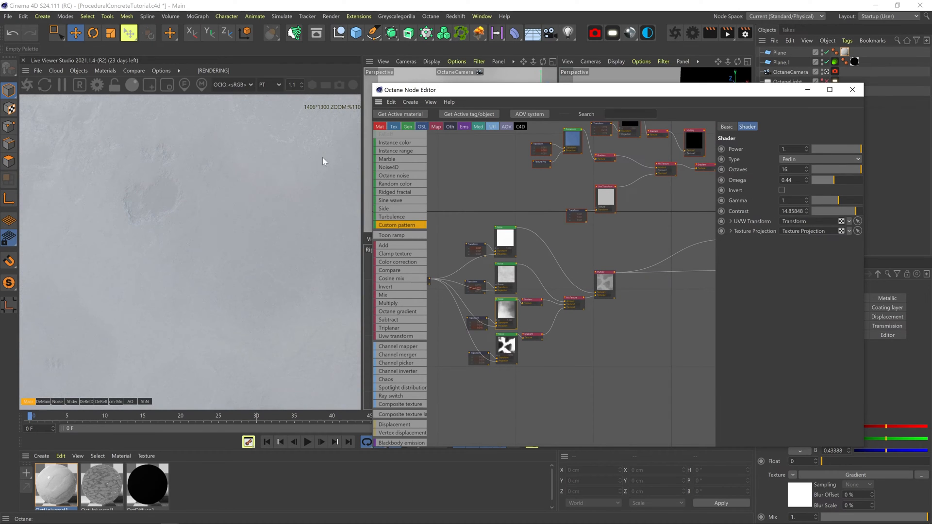
{"action": "right_click", "coordinate": [609, 276]}
{"action": "left_click", "coordinate": [616, 282]}
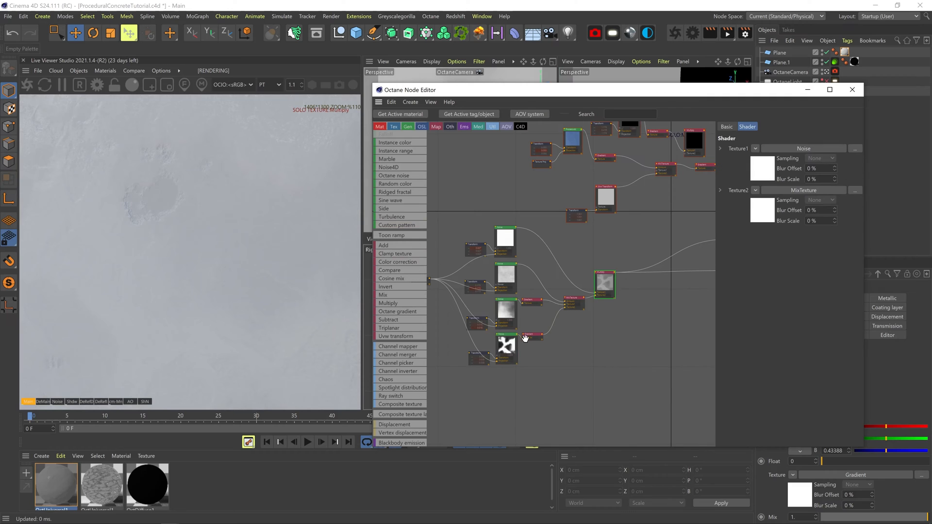
{"action": "middle_click_drag", "start_coordinate": [467, 336], "coordinate": [552, 346]}
{"action": "left_click", "coordinate": [514, 293]}
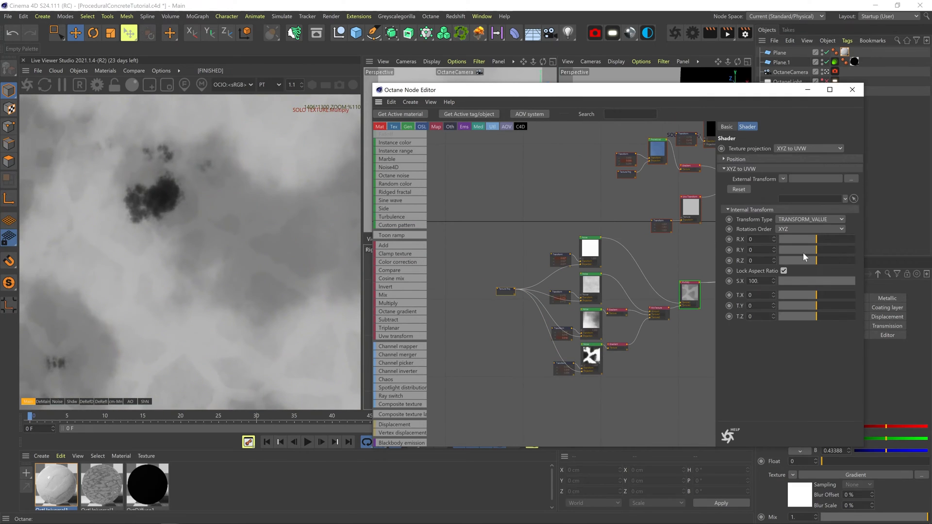
{"action": "type", "text": "20"}
{"action": "key", "text": "Return"}
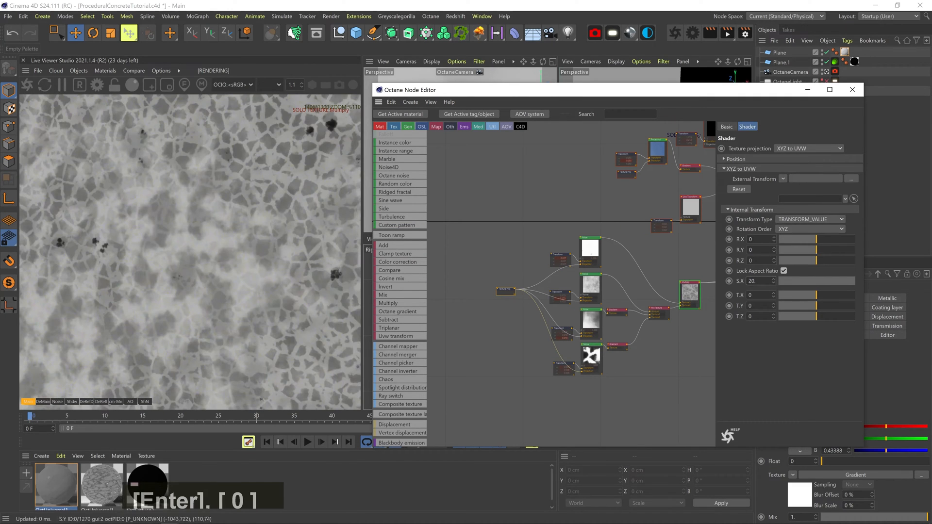
- Reduce the Chips noise's UVW scale to about 0.004, and change it to Circular with gamma about 0.76 and contrast about 1.12
{"action": "left_click", "coordinate": [564, 362]}
{"action": "left_click_drag", "start_coordinate": [791, 225], "coordinate": [788, 221]}
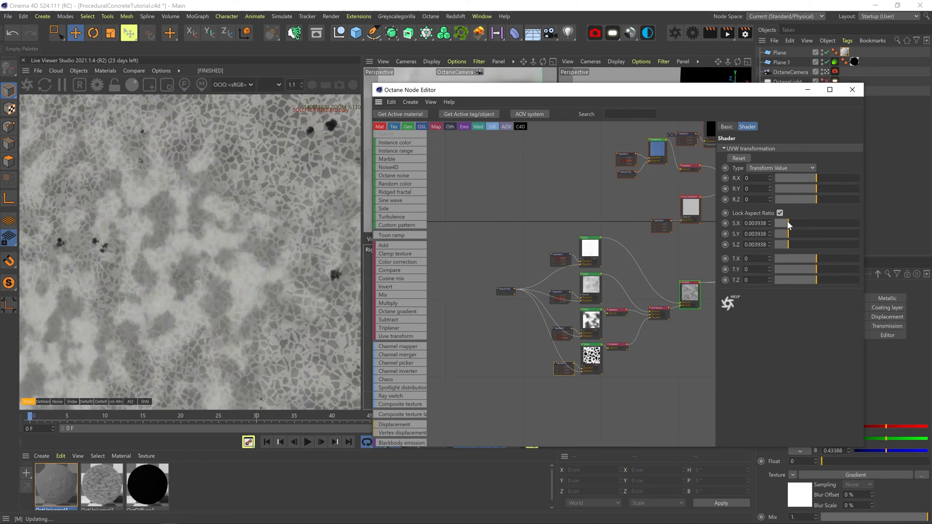
{"action": "left_click", "coordinate": [586, 354]}
{"action": "left_click", "coordinate": [789, 160]}
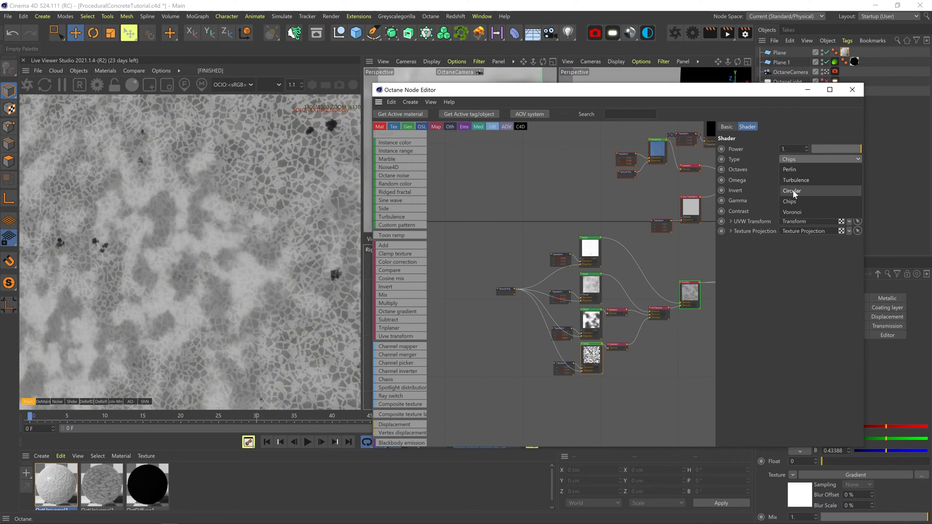
{"action": "left_click", "coordinate": [793, 190]}
{"action": "left_click_drag", "start_coordinate": [824, 201], "coordinate": [842, 214]}
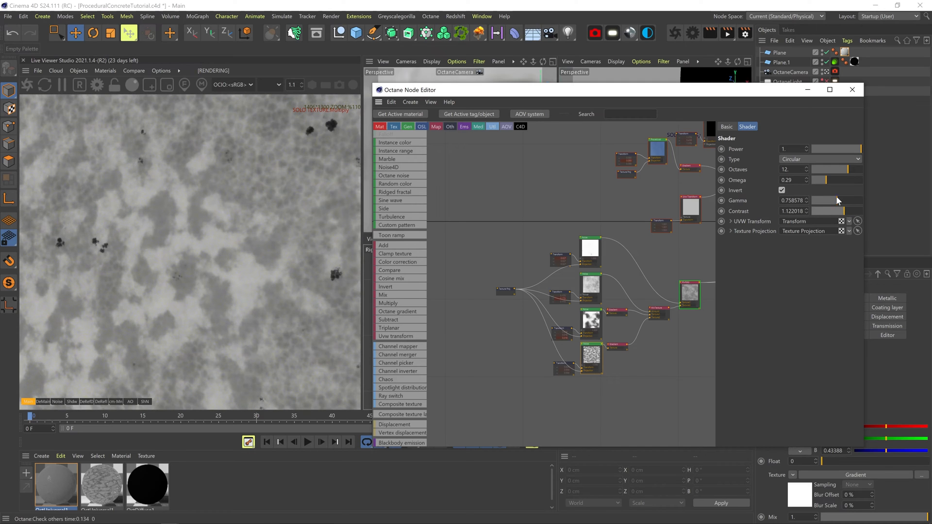
- End the solo preview of the Multiply node
{"action": "middle_click_drag", "start_coordinate": [657, 333], "coordinate": [562, 355]}
{"action": "right_click", "coordinate": [595, 307]}
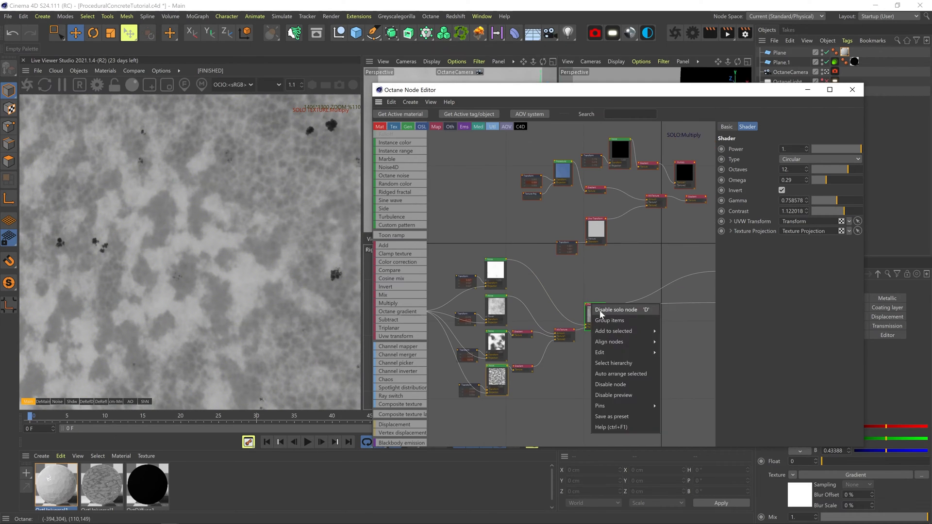
{"action": "left_click", "coordinate": [599, 310]}
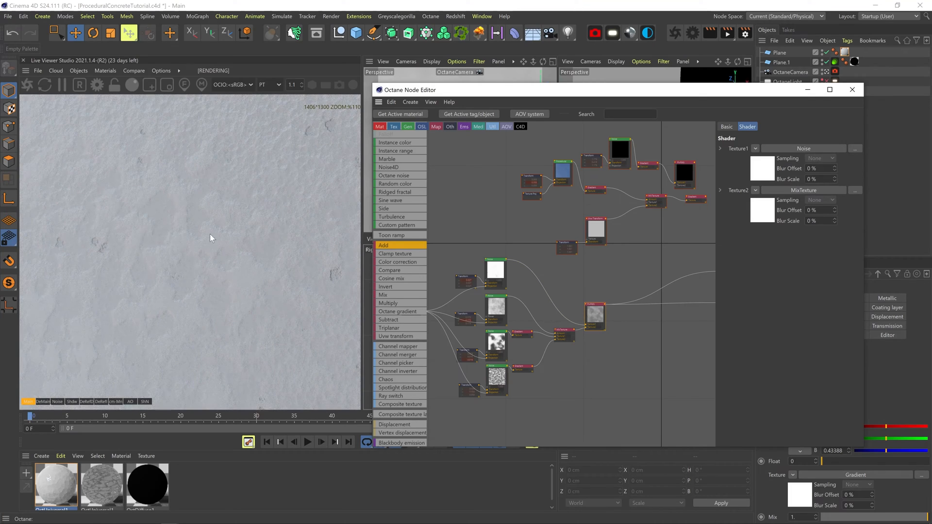
- Set the UVW transform scale of the top noise to about 0.006 and reduce the scale of the third noise
{"action": "left_click", "coordinate": [466, 281]}
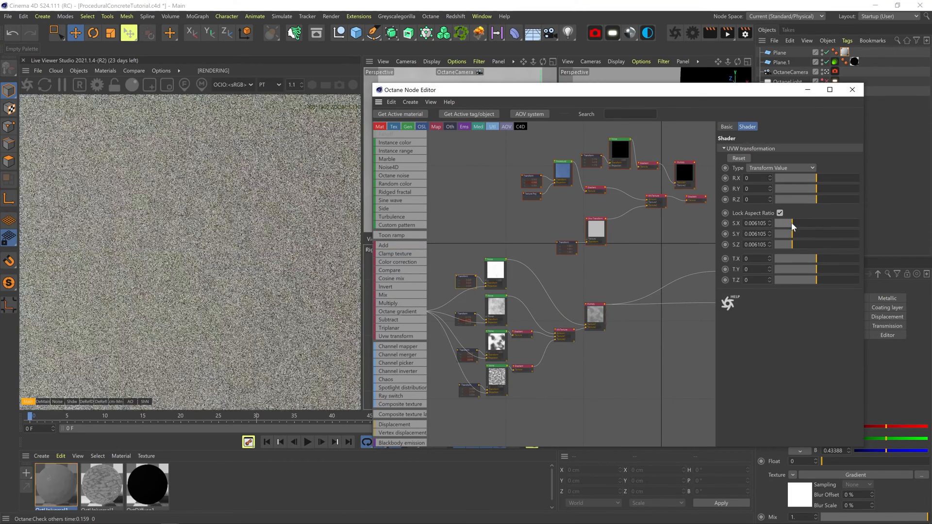
{"action": "left_click", "coordinate": [496, 270]}
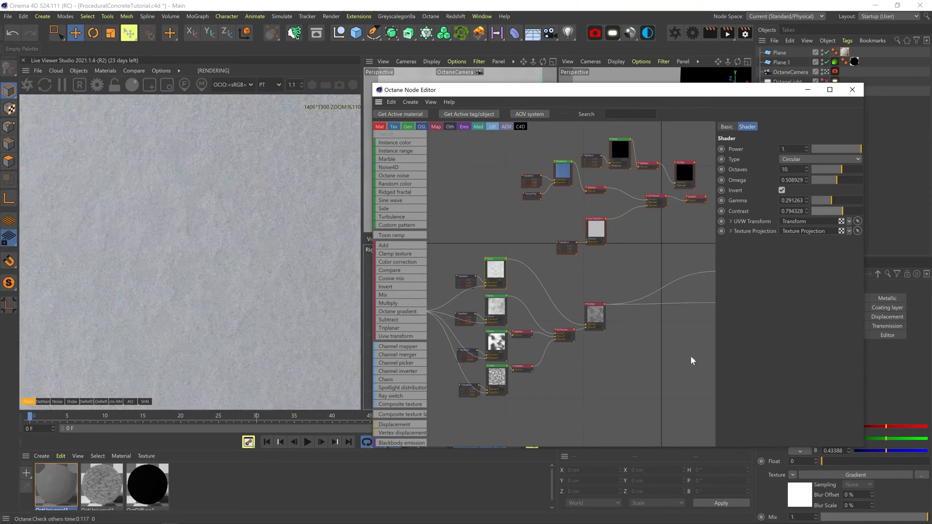
{"action": "left_click", "coordinate": [502, 340]}
{"action": "left_click", "coordinate": [465, 352]}
{"action": "left_click_drag", "start_coordinate": [795, 224], "coordinate": [791, 225]}
- Solo the MixTexture node and adjust the contrast of the third noise, the Perlin one
{"action": "right_click", "coordinate": [567, 329]}
{"action": "left_click", "coordinate": [582, 337]}
{"action": "left_click", "coordinate": [504, 343]}
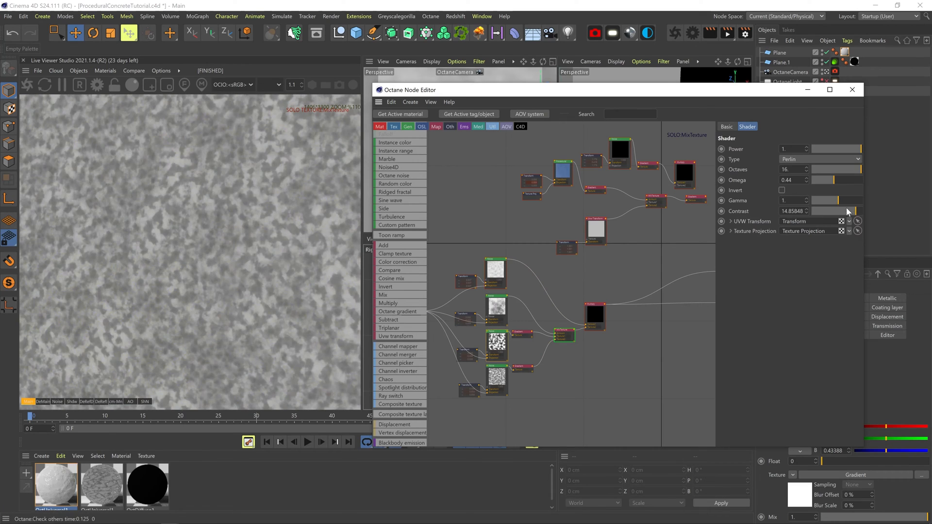
{"action": "left_click_drag", "start_coordinate": [838, 208], "coordinate": [841, 209]}
- End the solo preview, select the MixTexture node and save the project
{"action": "right_click", "coordinate": [602, 310]}
{"action": "left_click", "coordinate": [613, 327]}
{"action": "left_click", "coordinate": [572, 337]}
{"action": "key", "text": "ctrl+s"}
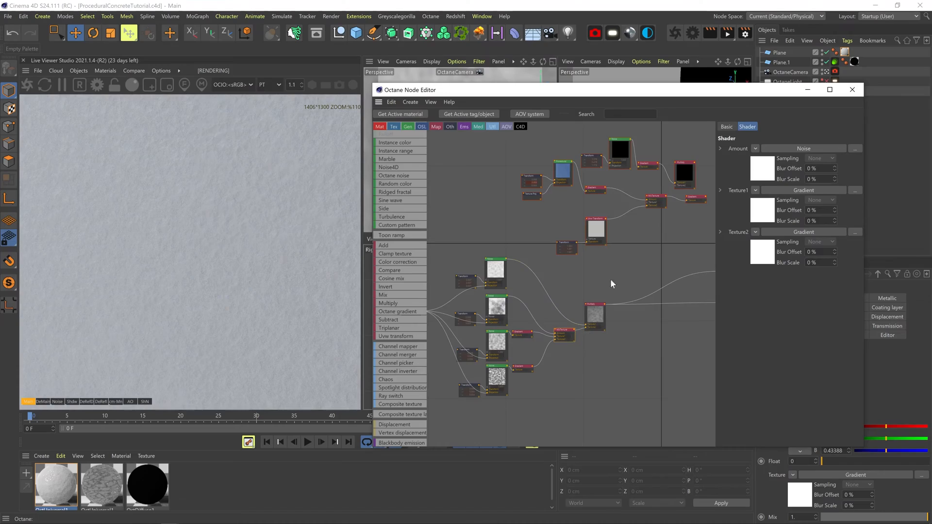
- Leave the OctaneCamera for the default camera and examine the concrete surface on the plane
{"action": "middle_click_drag", "start_coordinate": [622, 273], "coordinate": [534, 299]}
{"action": "left_click_drag", "start_coordinate": [725, 91], "coordinate": [730, 177]}
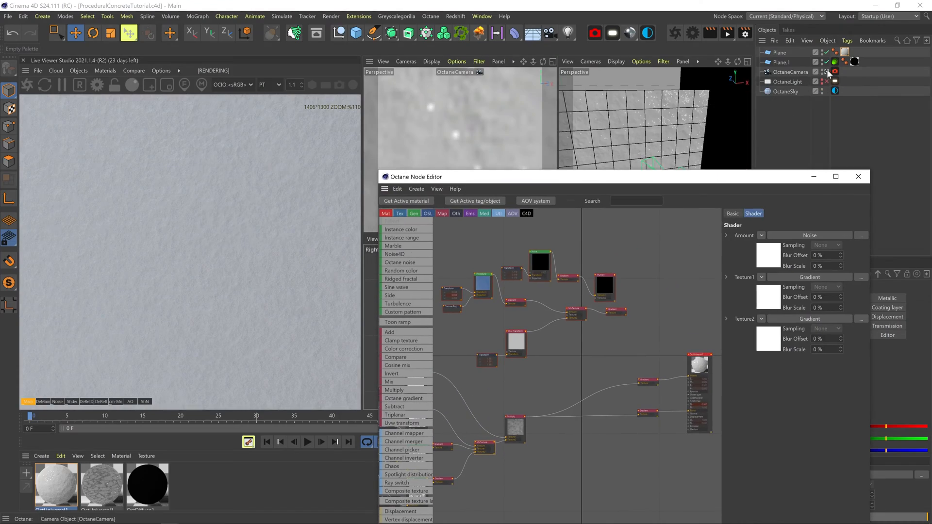
{"action": "left_click", "coordinate": [827, 72]}
{"action": "key", "text": "2"}
{"action": "left_click_drag", "start_coordinate": [450, 127], "coordinate": [446, 106]}
{"action": "key", "text": "3"}
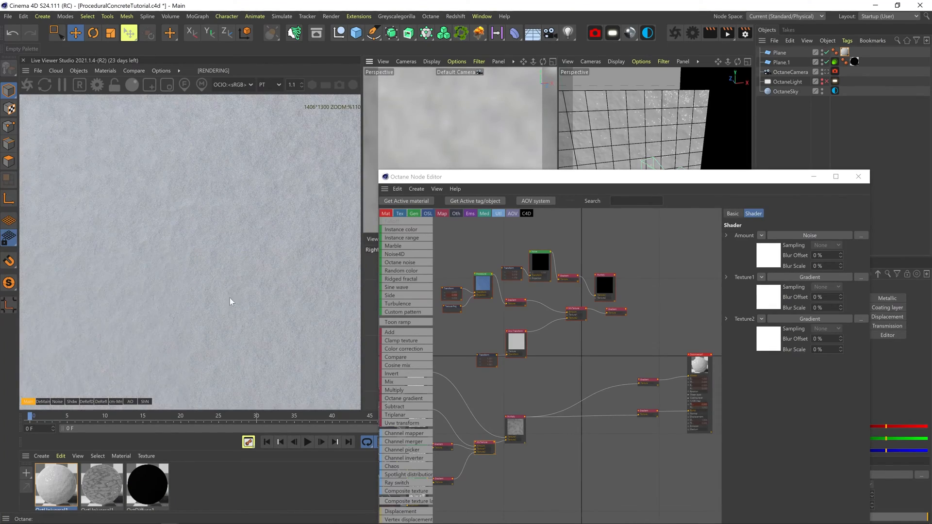
- Delete the two Gradient nodes between the lower noises and the MixTexture node, feeding the noises directly into the mix
{"action": "left_click_drag", "start_coordinate": [476, 179], "coordinate": [473, 94]}
{"action": "middle_click_drag", "start_coordinate": [441, 281], "coordinate": [509, 257]}
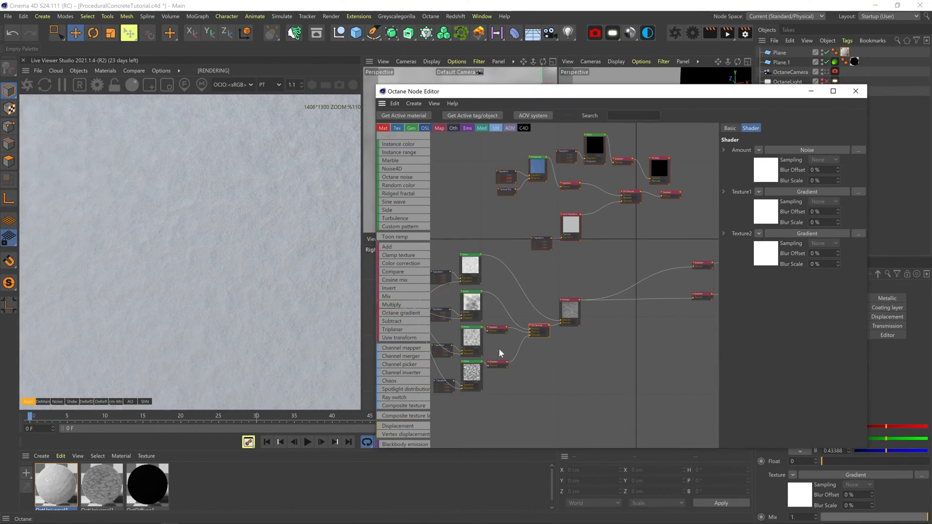
{"action": "key", "text": "Delete"}
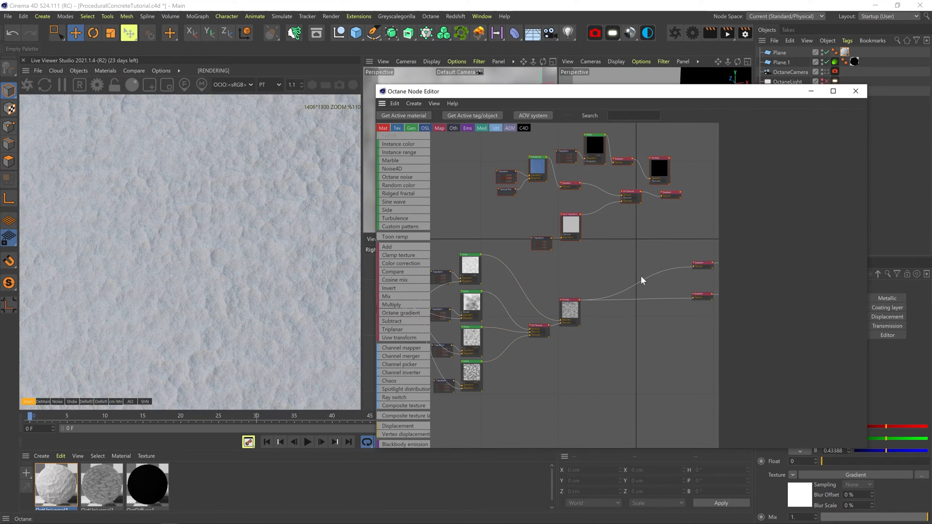
- Darken the light end knot of the bump gradient to dark grey to weaken the bump
{"action": "middle_click_drag", "start_coordinate": [544, 353], "coordinate": [538, 368]}
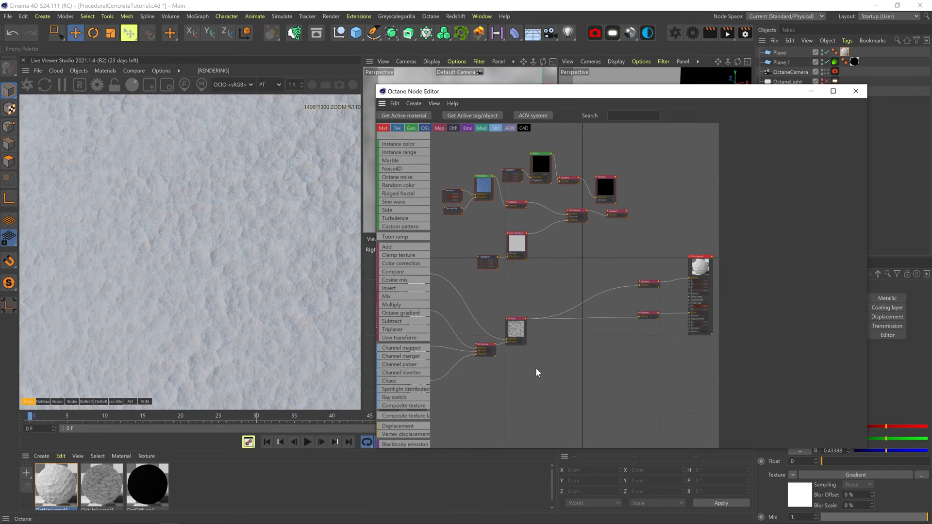
{"action": "left_click", "coordinate": [649, 315]}
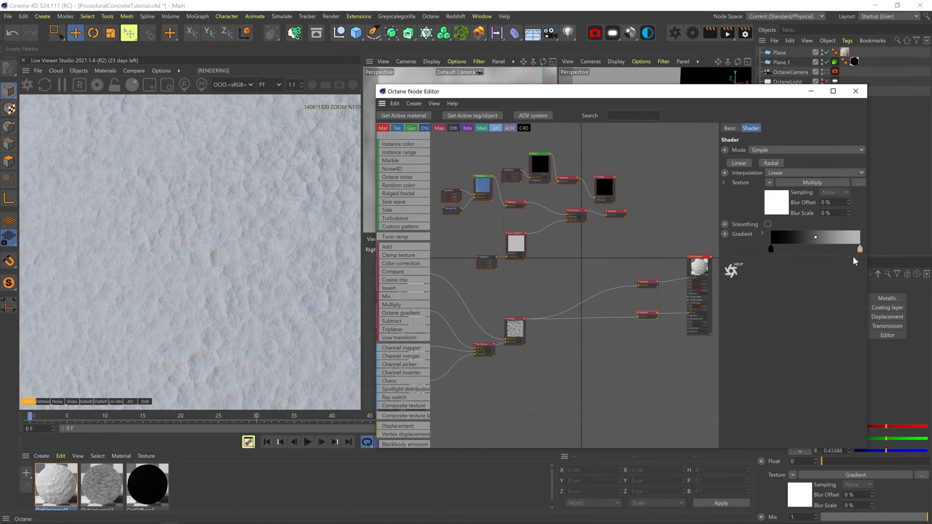
{"action": "double_click", "coordinate": [861, 249]}
{"action": "left_click_drag", "start_coordinate": [868, 278], "coordinate": [845, 279]}
{"action": "left_click", "coordinate": [844, 295]}
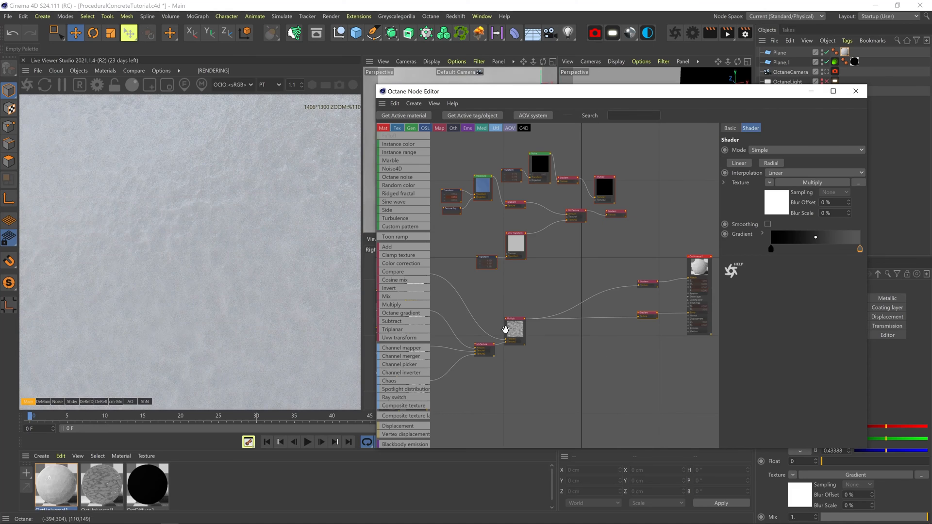
- Examine the plane's bump in the render from a closer, more grazing view
{"action": "left_click_drag", "start_coordinate": [471, 91], "coordinate": [459, 200]}
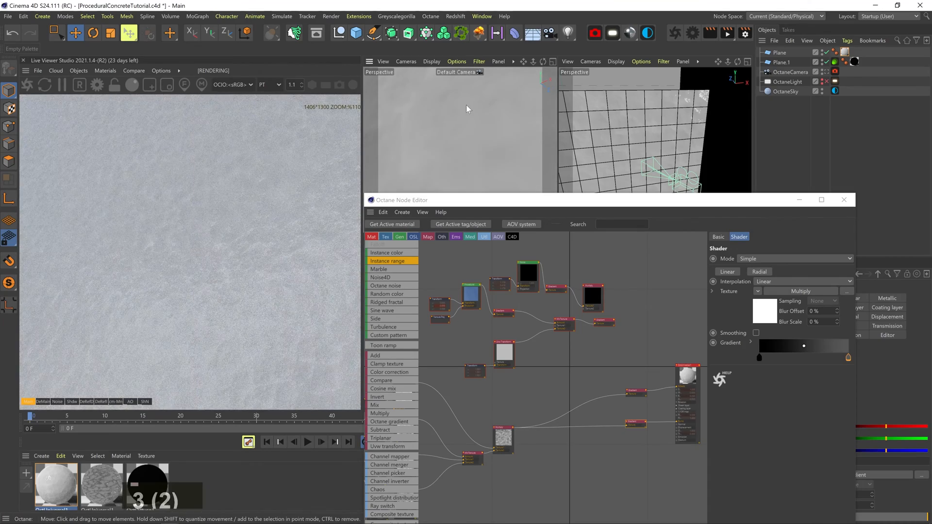
{"action": "key", "text": "2"}
{"action": "left_click_drag", "start_coordinate": [468, 105], "coordinate": [465, 121]}
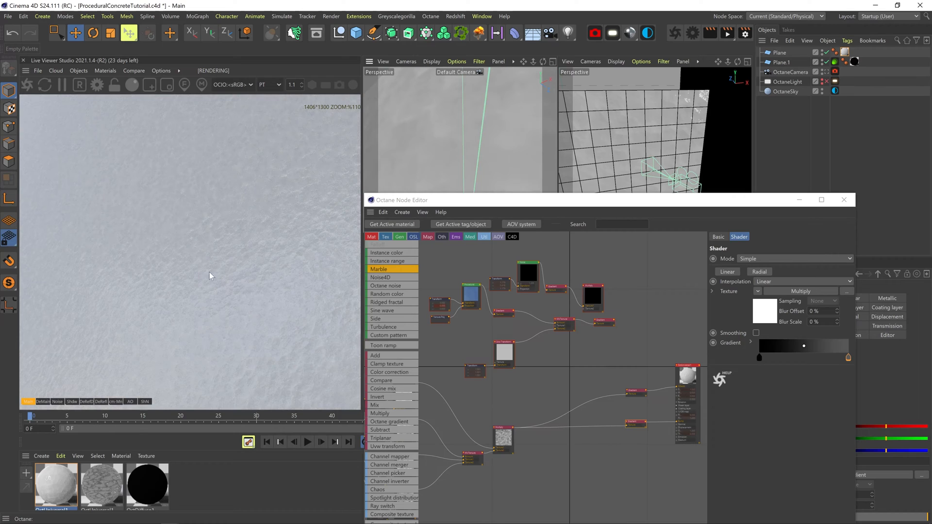
- Add an Octane gradient fed by the Multiply node and connect it to the Universal material's Specular input
{"action": "left_click_drag", "start_coordinate": [435, 200], "coordinate": [444, 158]}
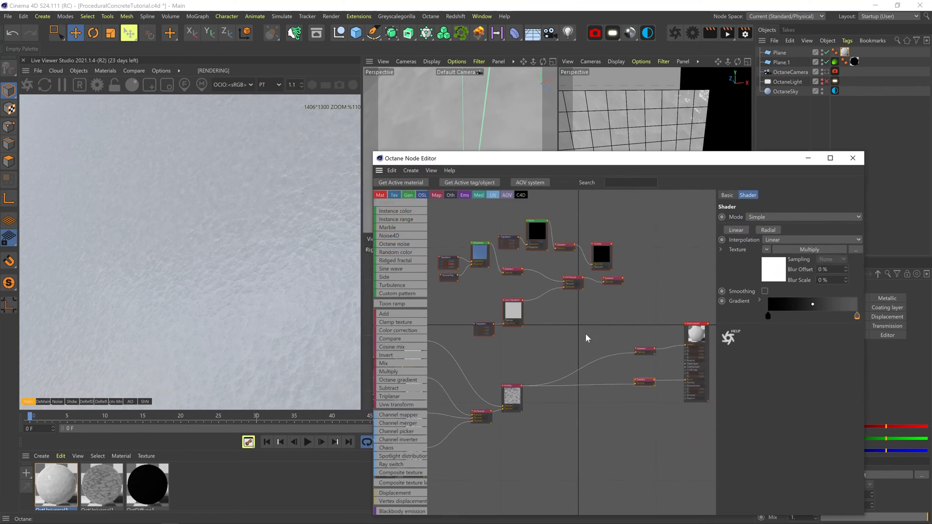
{"action": "scroll", "coordinate": [635, 400], "scroll_direction": "up", "scroll_amount": 5}
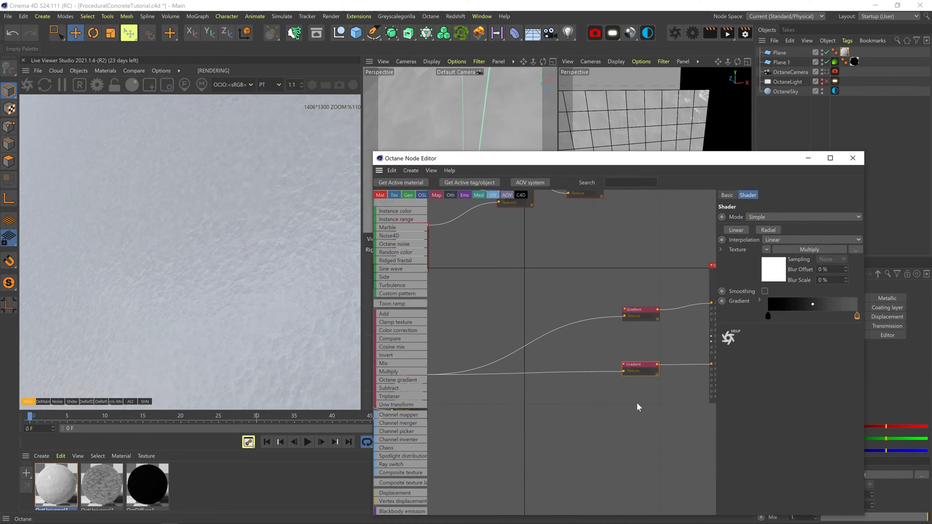
{"action": "middle_click_drag", "start_coordinate": [637, 419], "coordinate": [666, 427]}
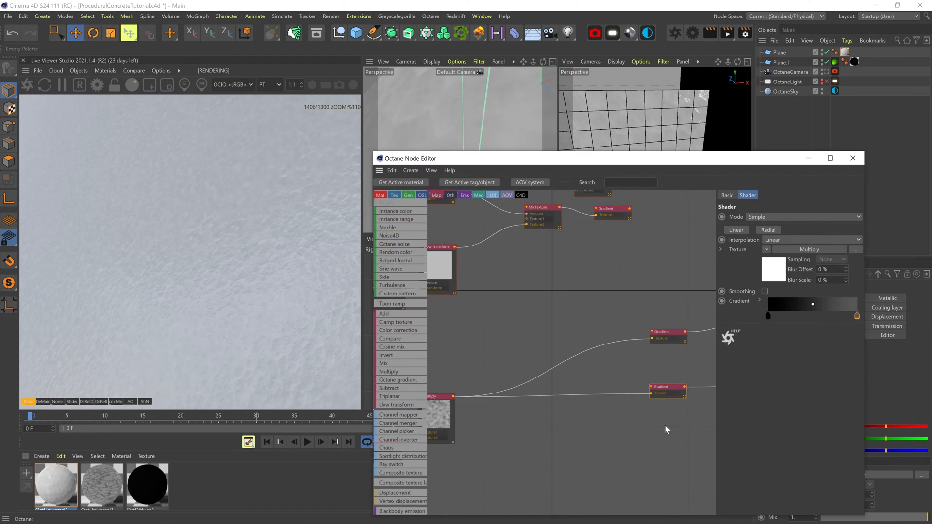
{"action": "left_click_drag", "start_coordinate": [647, 355], "coordinate": [654, 360]}
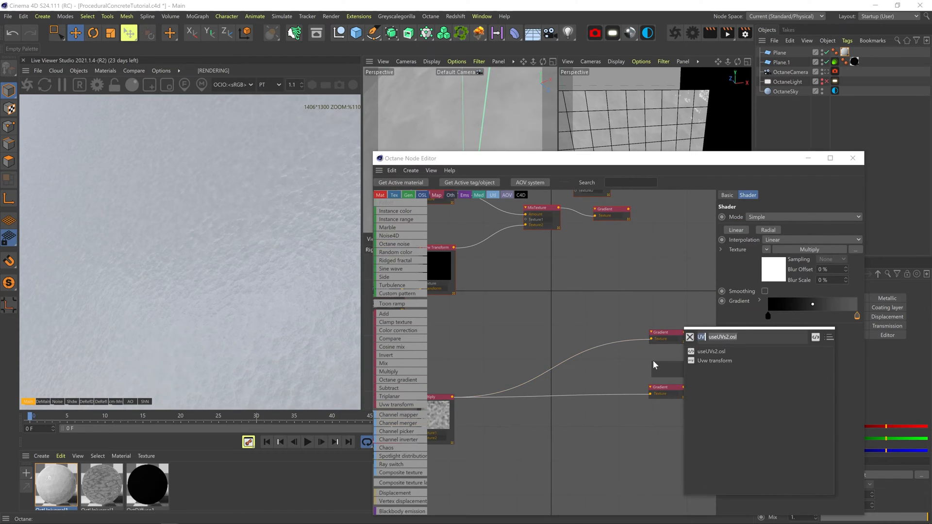
{"action": "type", "text": "GRA"}
{"action": "left_click", "coordinate": [723, 381]}
{"action": "middle_click_drag", "start_coordinate": [630, 338], "coordinate": [486, 369]}
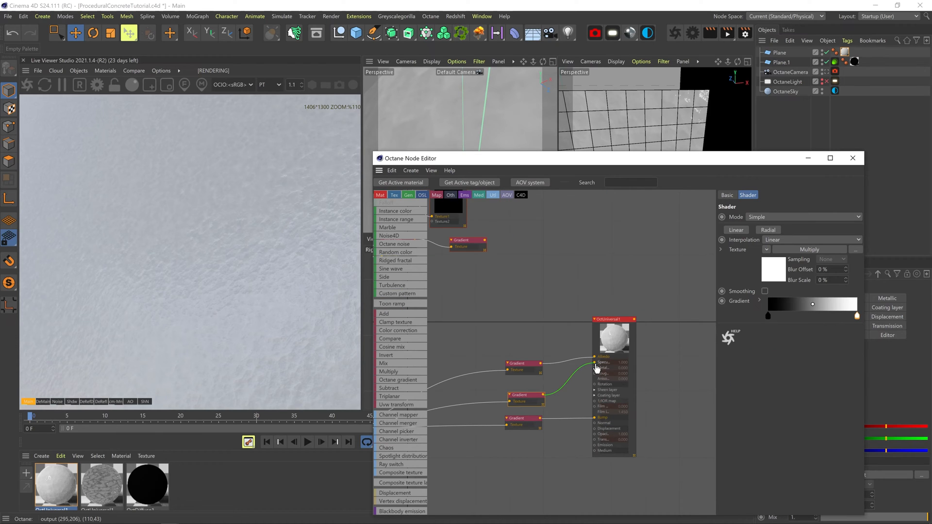
{"action": "left_click_drag", "start_coordinate": [597, 369], "coordinate": [595, 362]}
- Place the specular gradient just below the albedo gradient and solo it briefly to check its pattern
{"action": "left_click_drag", "start_coordinate": [529, 395], "coordinate": [526, 382]}
{"action": "right_click", "coordinate": [540, 394]}
{"action": "left_click", "coordinate": [547, 396]}
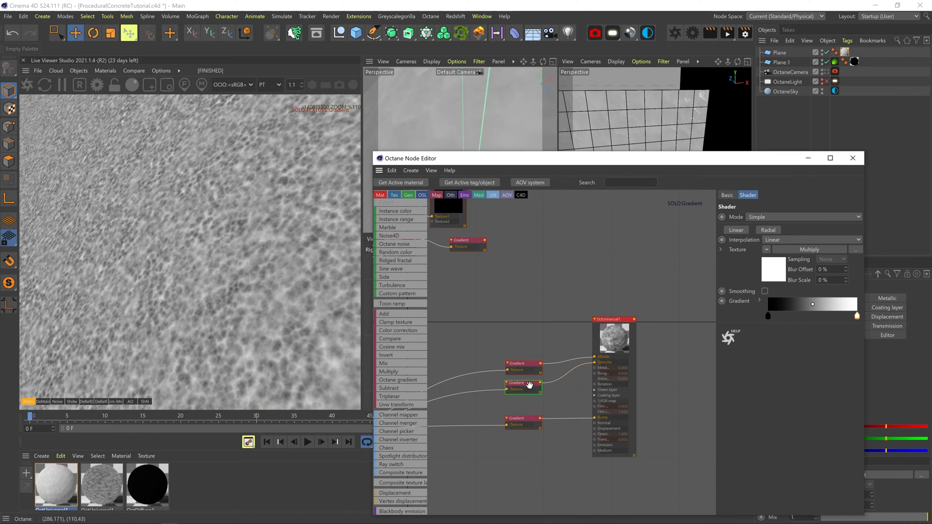
{"action": "right_click", "coordinate": [517, 392]}
{"action": "left_click", "coordinate": [534, 395]}
- Space out the gradients, add another one fed by the Multiply node and connect it to the material's Roughness input
{"action": "left_click_drag", "start_coordinate": [525, 369], "coordinate": [522, 350]}
{"action": "mouse_move", "coordinate": [522, 388]}
{"action": "left_mouse_down"}
{"action": "mouse_move", "coordinate": [520, 369]}
{"action": "mouse_move", "coordinate": [524, 394]}
{"action": "left_mouse_up"}
{"action": "middle_click_drag", "start_coordinate": [456, 416], "coordinate": [521, 390]}
{"action": "middle_click_drag", "start_coordinate": [442, 392], "coordinate": [508, 382]}
{"action": "left_click_drag", "start_coordinate": [643, 362], "coordinate": [641, 360]}
{"action": "middle_click_drag", "start_coordinate": [641, 359], "coordinate": [559, 371]}
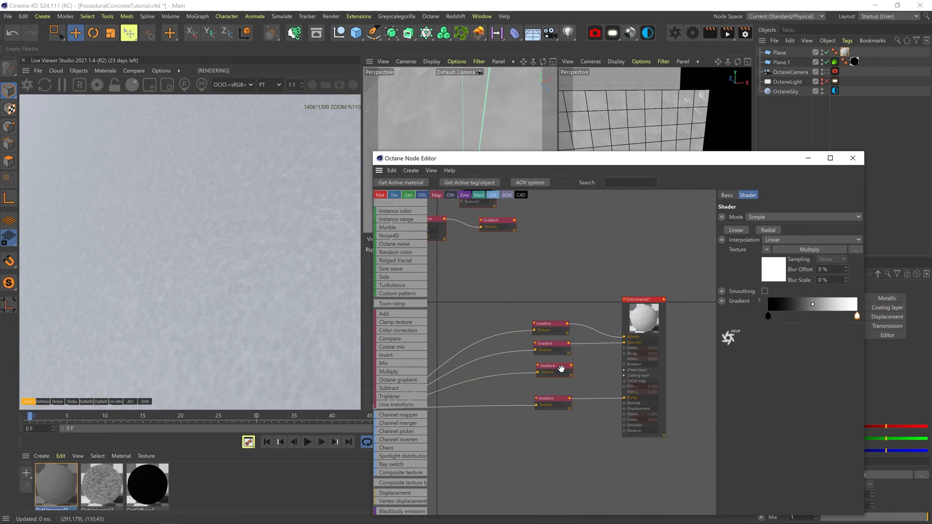
{"action": "left_click_drag", "start_coordinate": [598, 359], "coordinate": [624, 354]}
- Invert the knots of the roughness gradient so it runs white to black, and solo the node
{"action": "right_click", "coordinate": [769, 317]}
{"action": "left_click", "coordinate": [777, 323]}
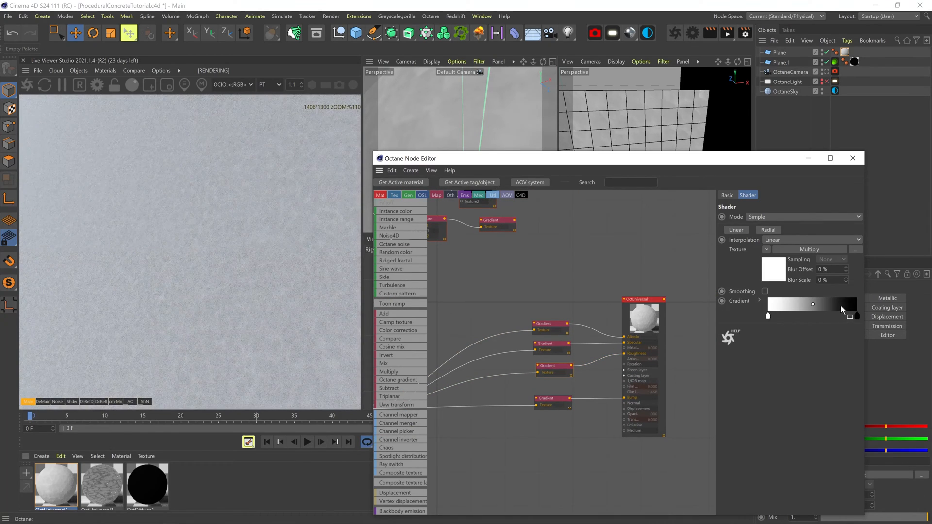
{"action": "right_click", "coordinate": [562, 364]}
{"action": "left_click", "coordinate": [578, 376]}
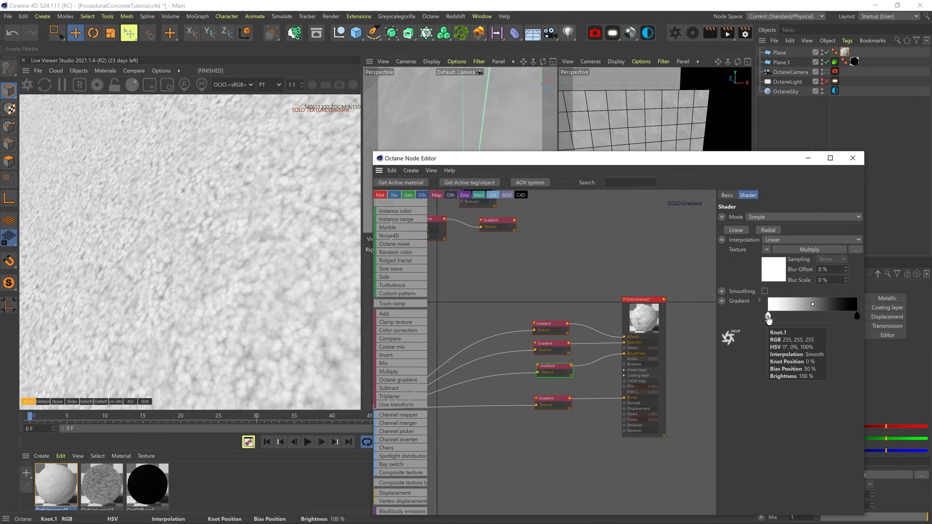
- Change the roughness gradient's white knot to grey and its black knot to dark grey, save the project and end the solo preview
{"action": "double_click", "coordinate": [768, 317]}
{"action": "left_click", "coordinate": [810, 342]}
{"action": "left_click", "coordinate": [857, 316]}
{"action": "double_click", "coordinate": [857, 317]}
{"action": "left_click", "coordinate": [831, 348]}
{"action": "left_click", "coordinate": [841, 363]}
{"action": "key", "text": "ctrl+s"}
{"action": "right_click", "coordinate": [548, 364]}
{"action": "left_click", "coordinate": [563, 372]}
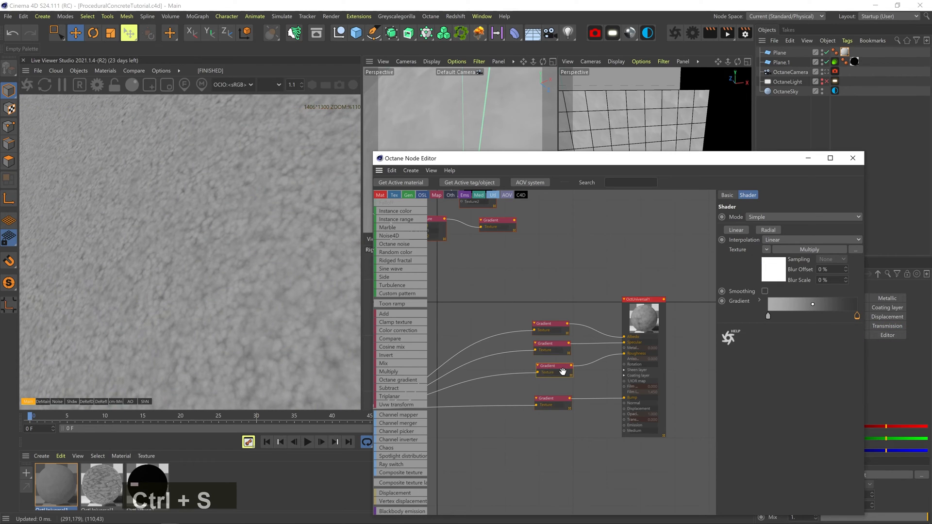
- Recolour both end knots of the albedo gradient to similar salmon-pink tones
{"action": "left_click_drag", "start_coordinate": [544, 326], "coordinate": [547, 324]}
{"action": "double_click", "coordinate": [858, 316]}
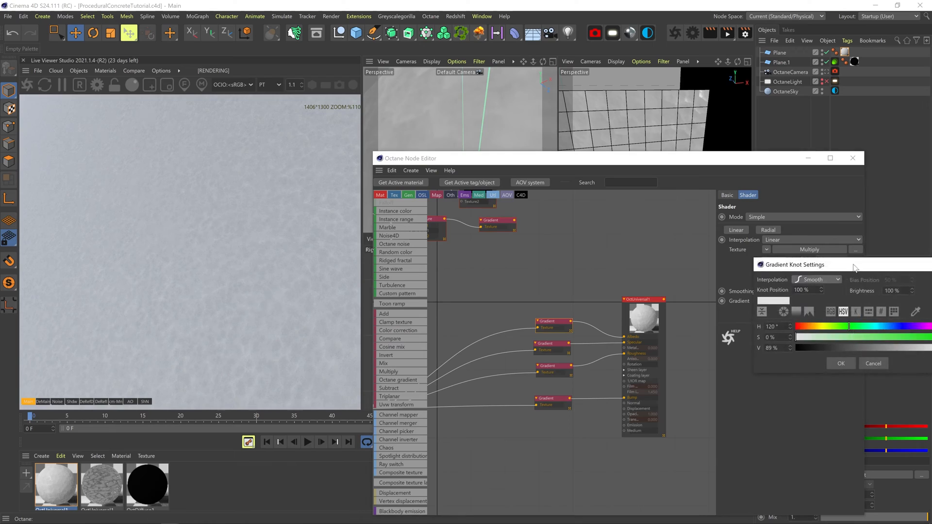
{"action": "left_click", "coordinate": [742, 445]}
{"action": "double_click", "coordinate": [769, 316]}
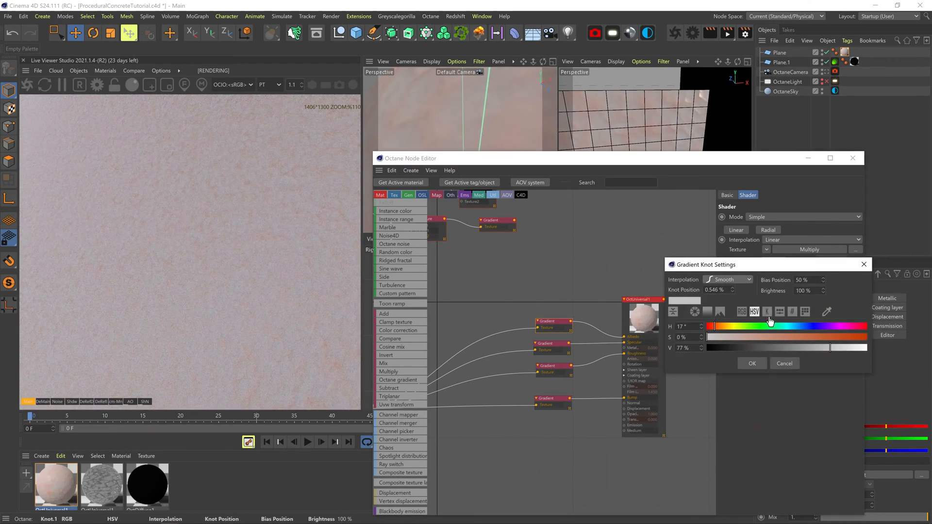
{"action": "left_click", "coordinate": [751, 362]}
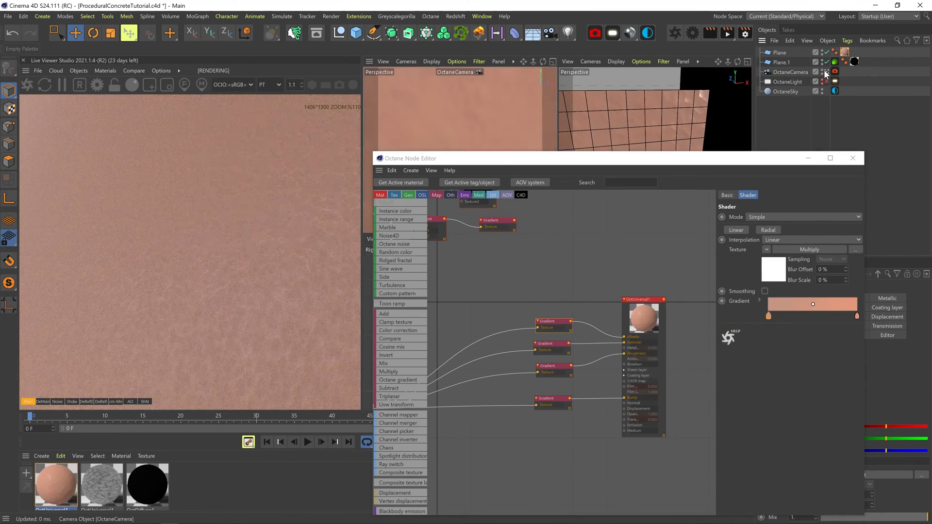
- Lighten the black start knot of the specular gradient to grey
{"action": "left_click", "coordinate": [556, 342]}
{"action": "double_click", "coordinate": [768, 317]}
{"action": "left_click", "coordinate": [788, 348]}
{"action": "left_click", "coordinate": [748, 360]}
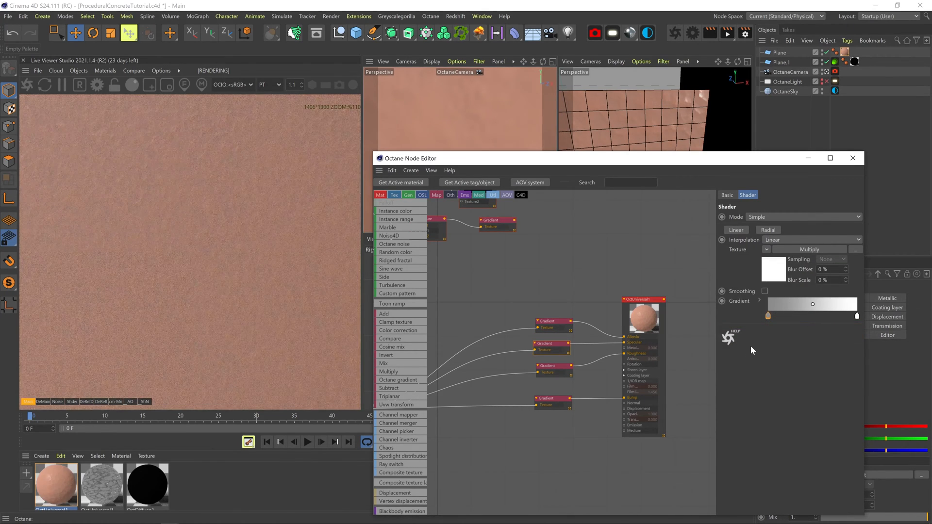
- Set the Universal material's dielectric IOR to 1.6 and the bottom noise's omega to 0.54
{"action": "left_click_drag", "start_coordinate": [585, 167], "coordinate": [602, 231]}
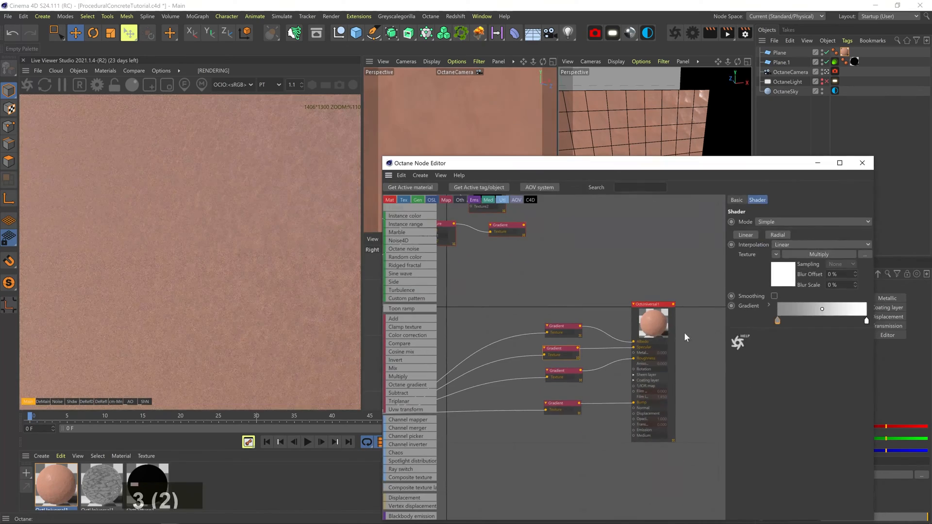
{"action": "left_click", "coordinate": [815, 239]}
{"action": "type", "text": "1.6"}
{"action": "key", "text": "Return"}
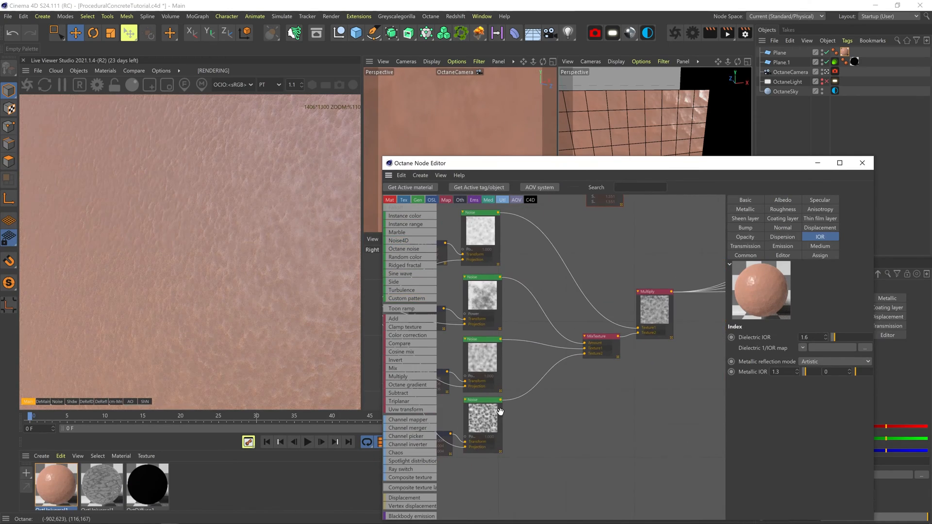
{"action": "left_click", "coordinate": [482, 418]}
{"action": "left_click", "coordinate": [841, 253]}
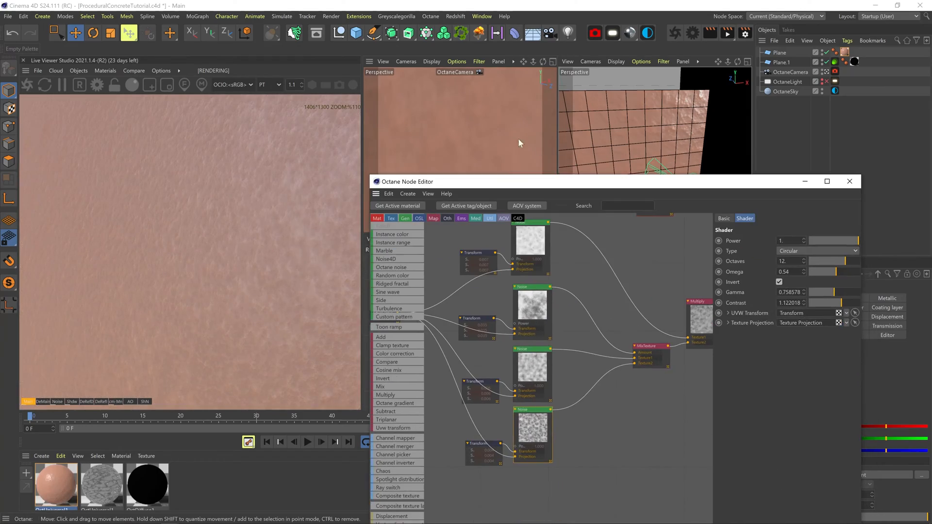
- Examine the pink surface's fine bump and reflections from different camera positions and in a magnified render
{"action": "key", "text": "2"}
{"action": "left_click_drag", "start_coordinate": [451, 121], "coordinate": [491, 131]}
{"action": "key", "text": "1"}
{"action": "key", "text": "2"}
{"action": "key", "text": "2"}
{"action": "key", "text": "1"}
{"action": "key", "text": "2"}
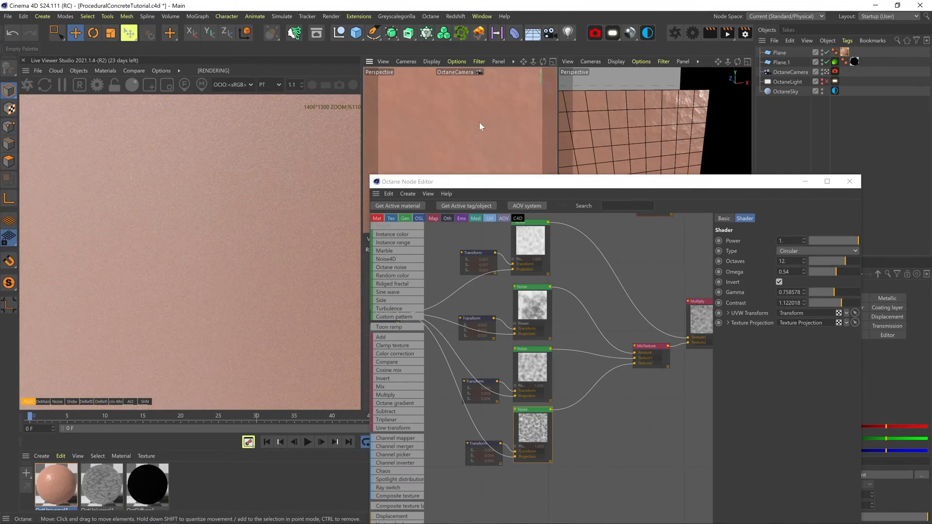
{"action": "scroll", "coordinate": [289, 125], "scroll_direction": "up", "scroll_amount": 4}
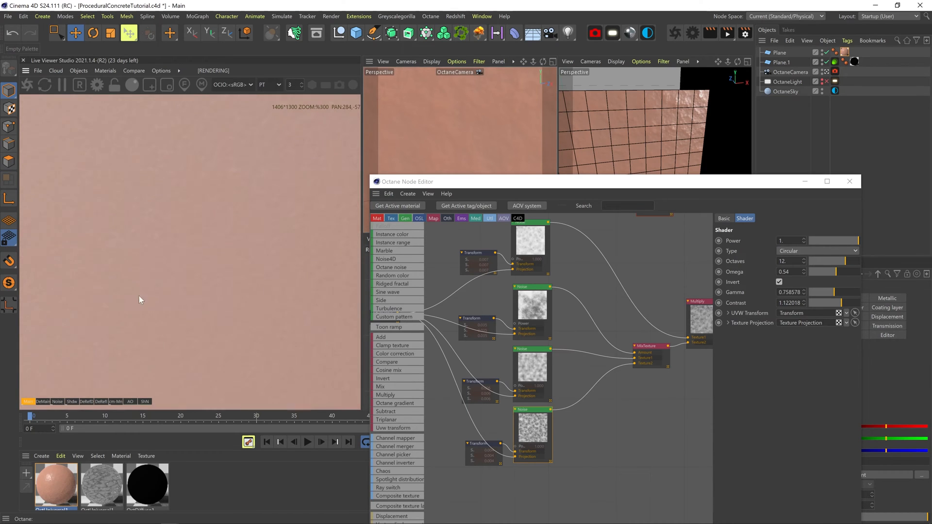
{"action": "middle_click_drag", "start_coordinate": [197, 220], "coordinate": [123, 360]}
{"action": "middle_click_drag", "start_coordinate": [150, 316], "coordinate": [127, 120]}
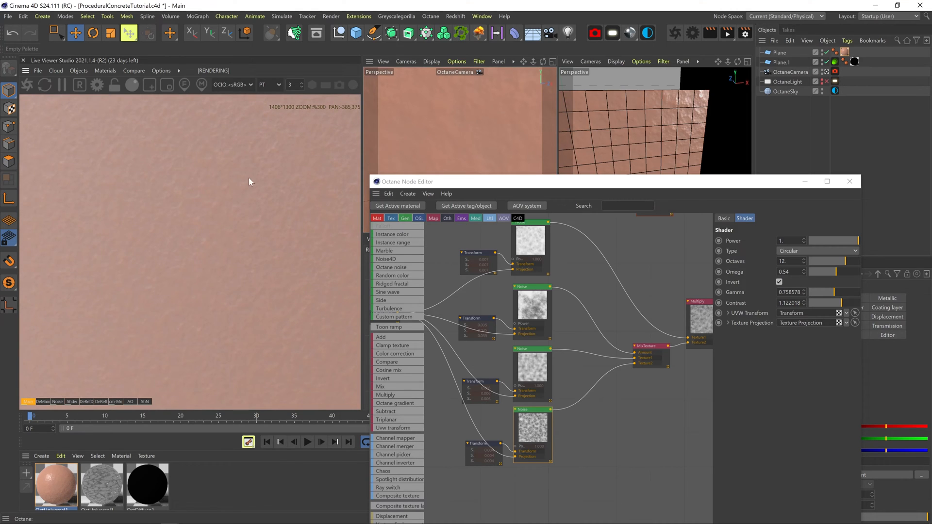
{"action": "scroll", "coordinate": [178, 278], "scroll_direction": "down", "scroll_amount": 5}
{"action": "scroll", "coordinate": [231, 225], "scroll_direction": "up", "scroll_amount": 2}
{"action": "scroll", "coordinate": [243, 221], "scroll_direction": "down", "scroll_amount": 1}
{"action": "scroll", "coordinate": [561, 388], "scroll_direction": "down", "scroll_amount": 3}
- Solo the Multiply node and turn off Invert on the top Circular noise
{"action": "right_click", "coordinate": [562, 386]}
{"action": "left_click", "coordinate": [578, 394]}
{"action": "middle_click_drag", "start_coordinate": [481, 354], "coordinate": [513, 348]}
{"action": "left_click", "coordinate": [496, 338]}
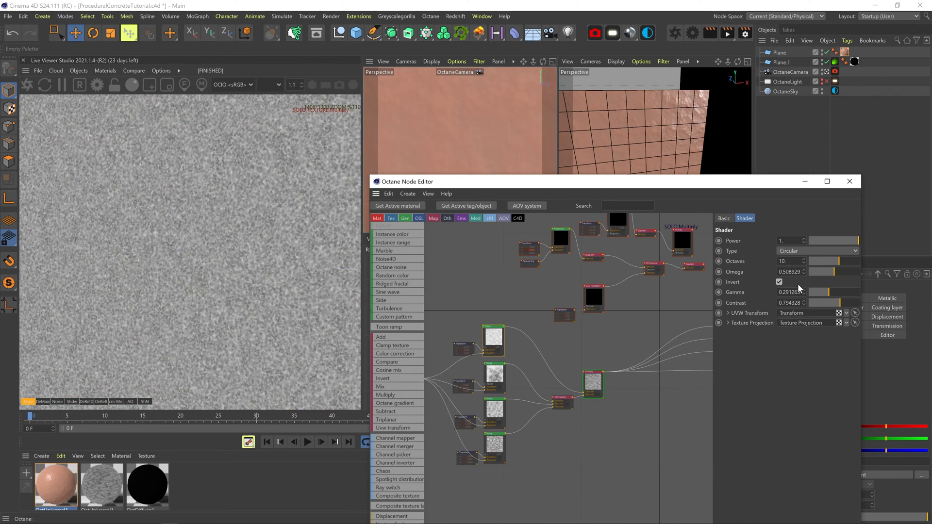
{"action": "left_click", "coordinate": [779, 282]}
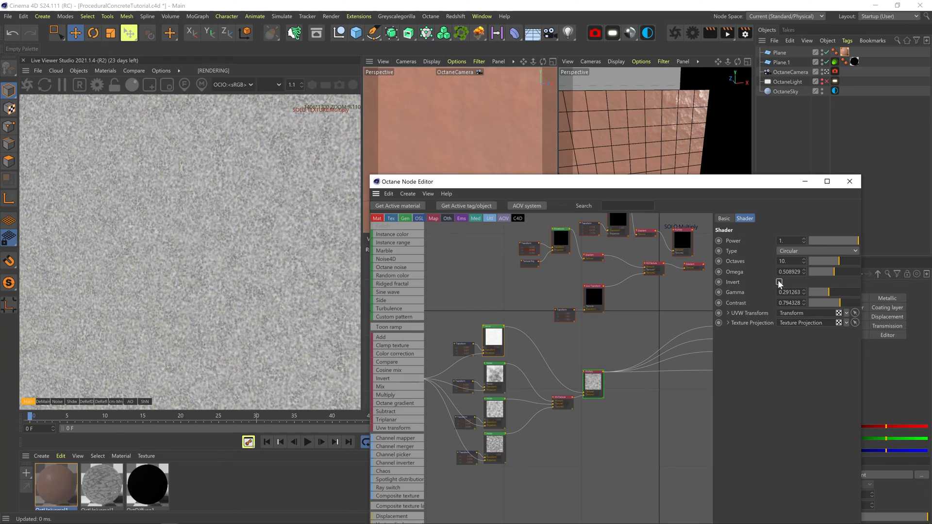
- Solo the top Circular noise and set its gamma to 14.45439 and contrast to 5.011872
{"action": "right_click", "coordinate": [493, 331]}
{"action": "left_click", "coordinate": [497, 338]}
{"action": "left_click_drag", "start_coordinate": [828, 293], "coordinate": [848, 303]}
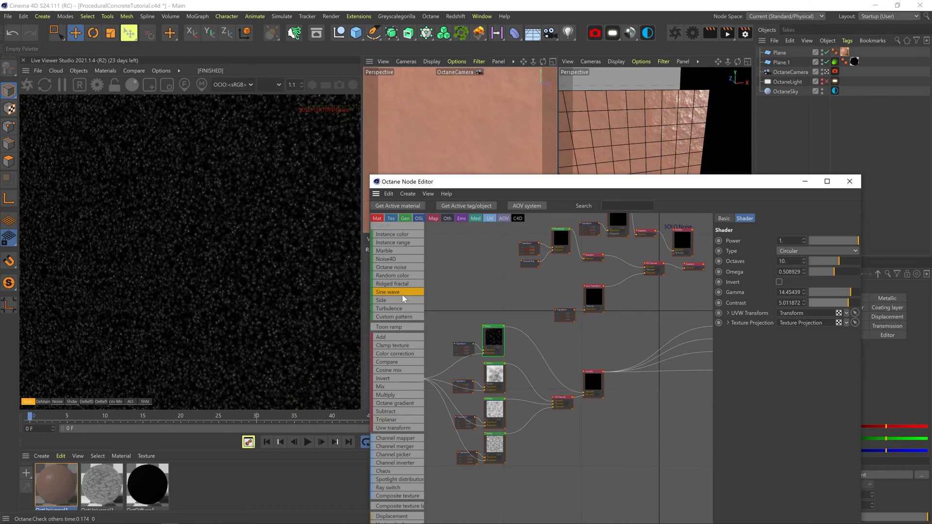
- Place an Add node combining the top noise with the Mix texture and delete the Multiply node
{"action": "scroll", "coordinate": [412, 369], "scroll_direction": "up", "scroll_amount": 3}
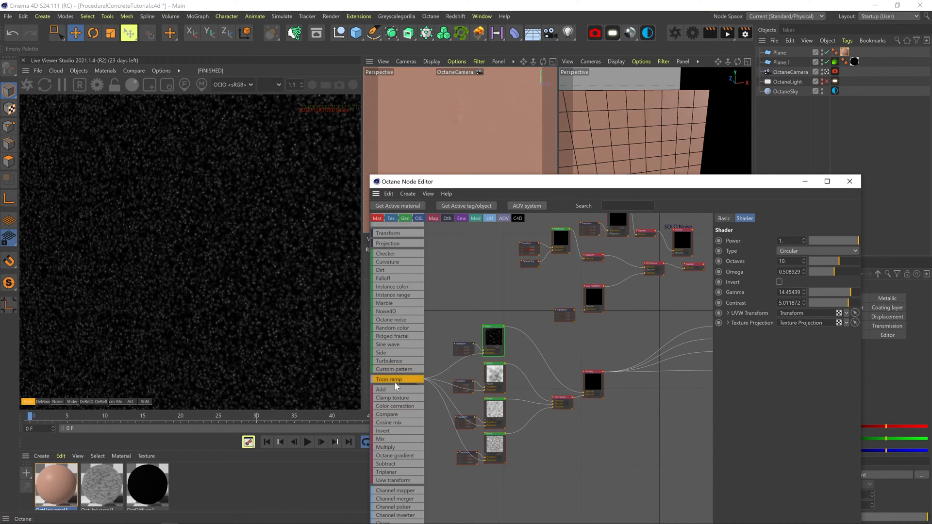
{"action": "left_click_drag", "start_coordinate": [577, 345], "coordinate": [579, 346]}
{"action": "middle_click_drag", "start_coordinate": [619, 347], "coordinate": [584, 366]}
{"action": "scroll", "coordinate": [583, 396], "scroll_direction": "up", "scroll_amount": 3}
{"action": "left_click_drag", "start_coordinate": [538, 354], "coordinate": [503, 352]}
{"action": "left_click_drag", "start_coordinate": [503, 427], "coordinate": [552, 389]}
{"action": "left_click", "coordinate": [541, 398]}
{"action": "double_click", "coordinate": [520, 425]}
{"action": "left_click", "coordinate": [537, 403]}
{"action": "key", "text": "Delete"}
- Connect the Add node's output to the four material gradients and solo the Add node
{"action": "middle_click_drag", "start_coordinate": [560, 380], "coordinate": [468, 400]}
{"action": "left_click_drag", "start_coordinate": [467, 396], "coordinate": [663, 366]}
{"action": "left_click_drag", "start_coordinate": [467, 396], "coordinate": [661, 399]}
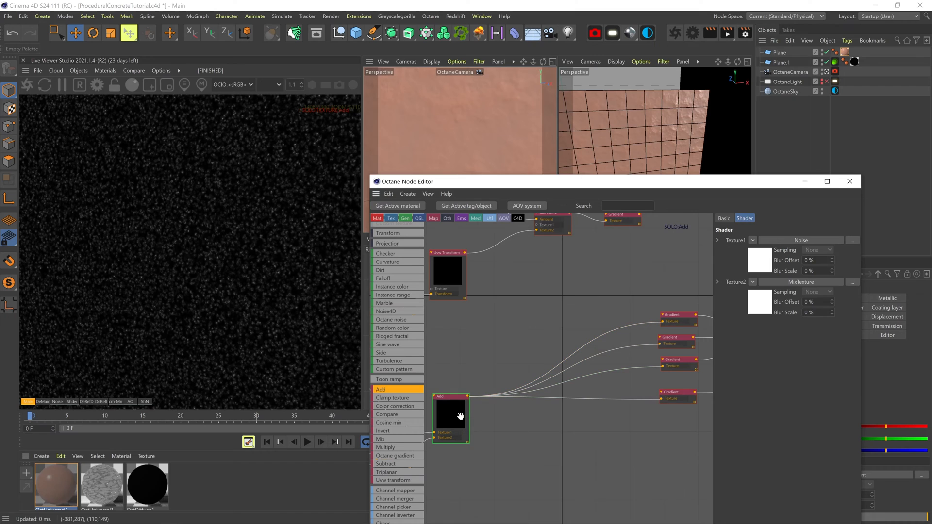
{"action": "left_click", "coordinate": [459, 417]}
{"action": "key", "text": "ctrl+s"}
{"action": "middle_click_drag", "start_coordinate": [459, 416], "coordinate": [600, 388]}
{"action": "left_click_drag", "start_coordinate": [599, 387], "coordinate": [625, 383]}
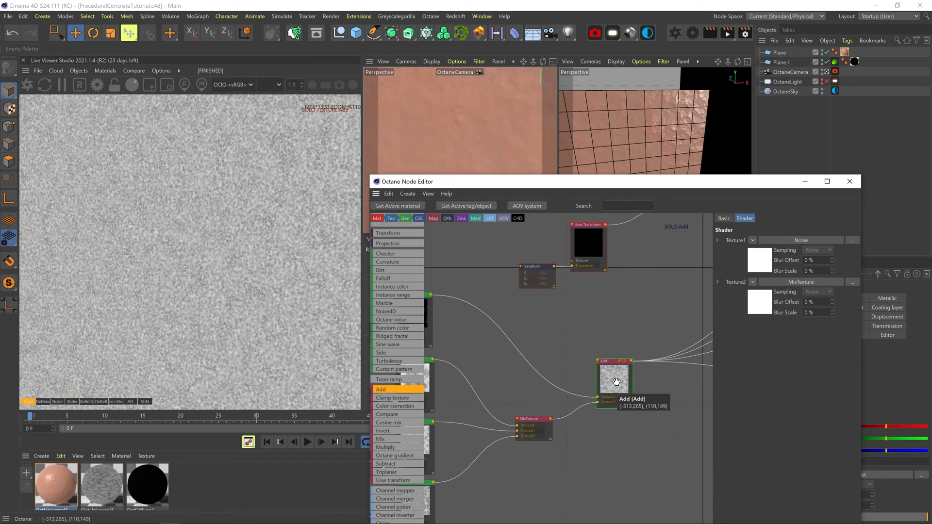
- Insert an Octane gradient between the Mix texture and the Add node and darken its white end knot to grey
{"action": "left_click_drag", "start_coordinate": [574, 410], "coordinate": [572, 412]}
{"action": "double_click", "coordinate": [853, 340]}
{"action": "left_click", "coordinate": [888, 371]}
{"action": "left_click", "coordinate": [836, 387]}
- Set the top noise's transform scale to 0.026827 on all axes
{"action": "middle_click_drag", "start_coordinate": [474, 386], "coordinate": [544, 382]}
{"action": "left_click", "coordinate": [436, 324]}
{"action": "left_click_drag", "start_coordinate": [790, 315], "coordinate": [803, 319]}
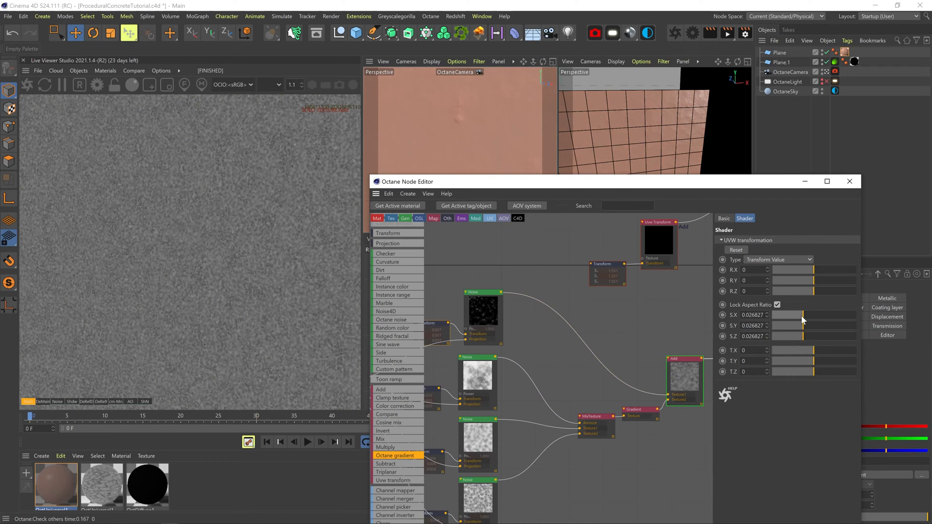
- Darken the bump gradient's white end knot to a value of 63% and save the project
{"action": "middle_click_drag", "start_coordinate": [622, 402], "coordinate": [489, 404]}
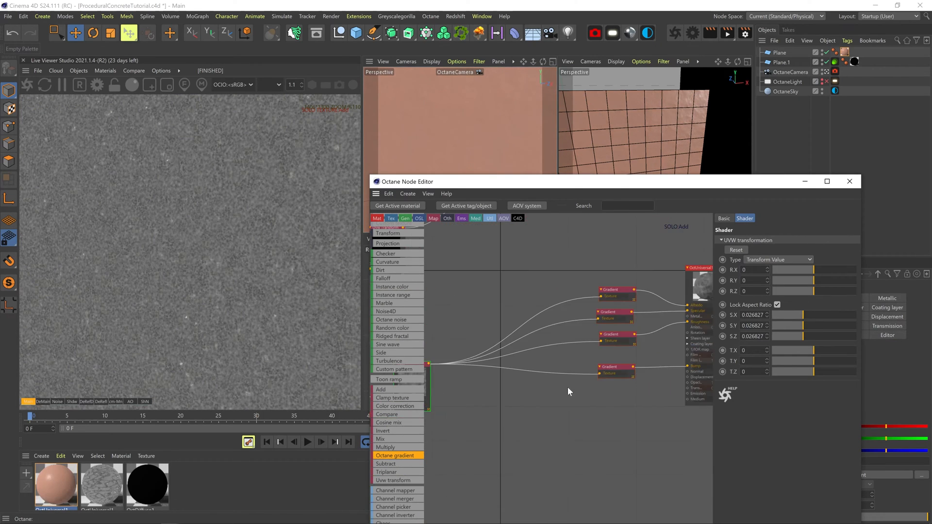
{"action": "left_click", "coordinate": [613, 370]}
{"action": "double_click", "coordinate": [854, 340]}
{"action": "left_click", "coordinate": [890, 372]}
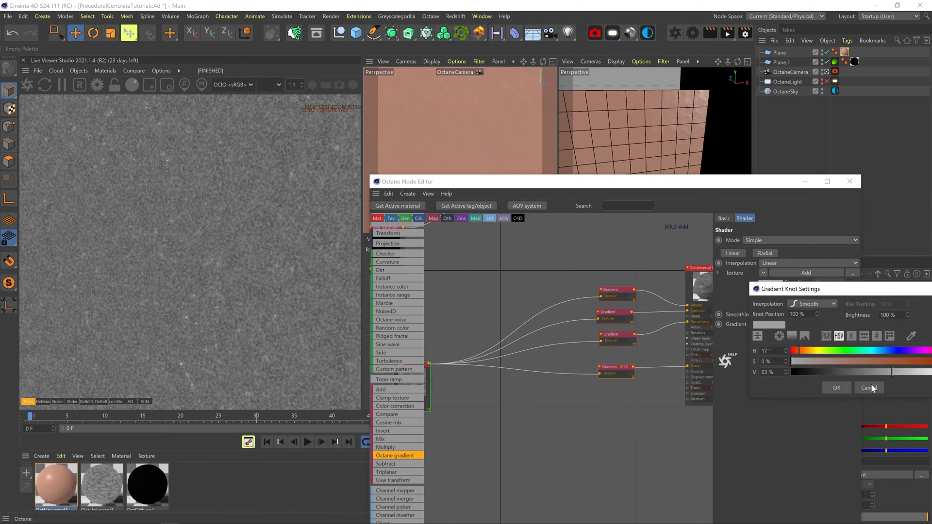
{"action": "left_click", "coordinate": [835, 386]}
{"action": "key", "text": "ctrl+s"}
- Return from the soloed bump gradient to the full material and examine its bump in a magnified render
{"action": "right_click", "coordinate": [609, 368]}
{"action": "left_click", "coordinate": [621, 375]}
{"action": "right_click", "coordinate": [619, 370]}
{"action": "left_click", "coordinate": [631, 377]}
{"action": "middle_click_drag", "start_coordinate": [425, 402], "coordinate": [561, 398]}
{"action": "left_click", "coordinate": [509, 415]}
{"action": "scroll", "coordinate": [159, 314], "scroll_direction": "up", "scroll_amount": 8}
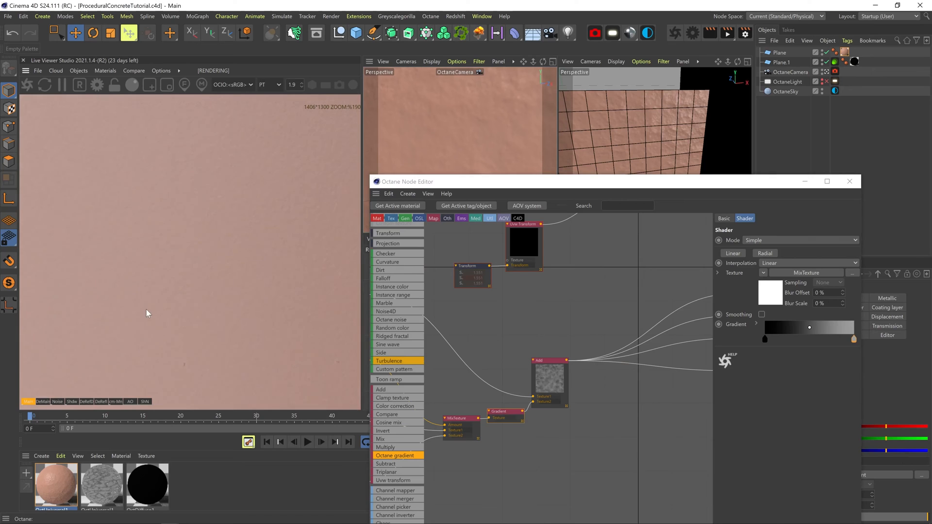
{"action": "scroll", "coordinate": [198, 380], "scroll_direction": "up", "scroll_amount": 4}
{"action": "scroll", "coordinate": [225, 268], "scroll_direction": "up", "scroll_amount": 4}
{"action": "scroll", "coordinate": [103, 286], "scroll_direction": "down", "scroll_amount": 6}
- Raise the Perlin noise's contrast to 251.1886
{"action": "middle_click_drag", "start_coordinate": [639, 314], "coordinate": [858, 280]}
{"action": "left_click", "coordinate": [553, 368]}
{"action": "left_click_drag", "start_coordinate": [854, 306], "coordinate": [861, 304]}
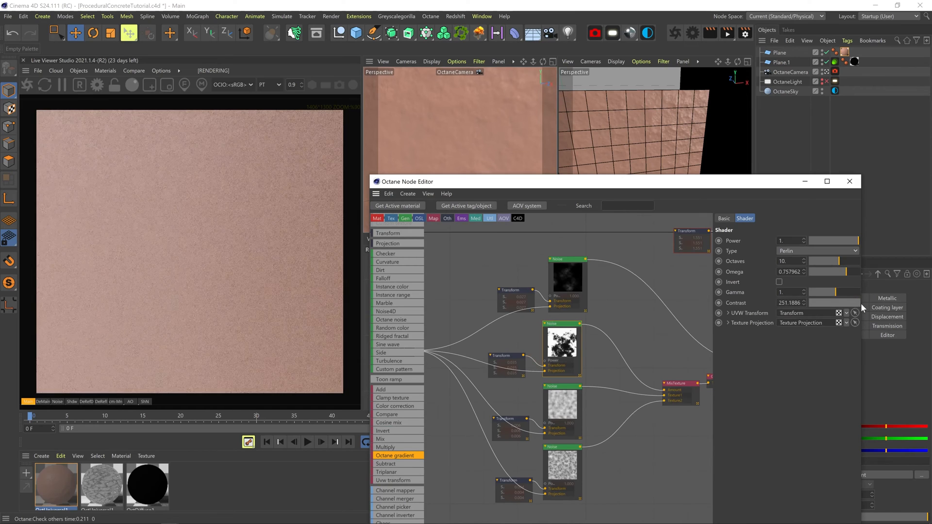
- Move the noise, Mix, gradient and Add node group further down in the node graph
{"action": "scroll", "coordinate": [625, 337], "scroll_direction": "down", "scroll_amount": 5}
{"action": "middle_click_drag", "start_coordinate": [699, 347], "coordinate": [554, 398]}
{"action": "left_click_drag", "start_coordinate": [557, 398], "coordinate": [558, 410]}
{"action": "middle_click_drag", "start_coordinate": [559, 412], "coordinate": [674, 406]}
{"action": "mouse_move", "coordinate": [680, 483]}
{"action": "left_mouse_down"}
{"action": "mouse_move", "coordinate": [476, 407]}
{"action": "mouse_move", "coordinate": [445, 332]}
{"action": "left_mouse_up"}
{"action": "left_click_drag", "start_coordinate": [560, 337], "coordinate": [549, 398]}
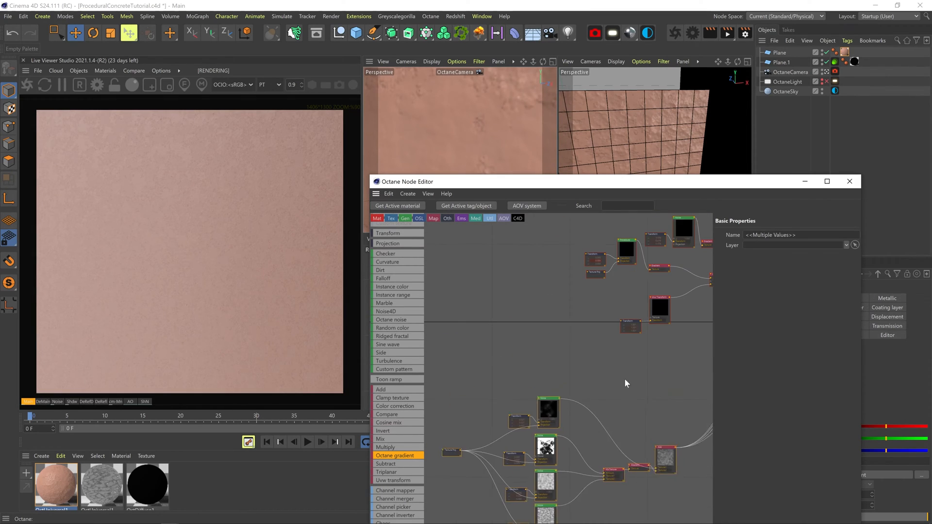
- Rearrange the unused upper nodes, placing the noise, transform and gradient chain clear of the material network
{"action": "middle_click_drag", "start_coordinate": [625, 380], "coordinate": [471, 437]}
{"action": "mouse_move", "coordinate": [597, 310]}
{"action": "left_mouse_down"}
{"action": "mouse_move", "coordinate": [536, 435]}
{"action": "mouse_move", "coordinate": [557, 444]}
{"action": "left_mouse_up"}
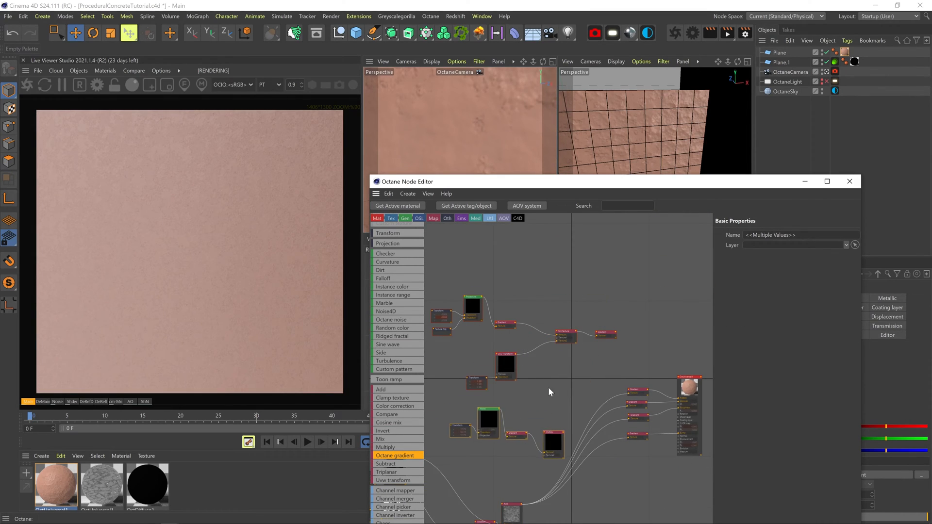
{"action": "middle_click_drag", "start_coordinate": [590, 339], "coordinate": [611, 403]}
{"action": "left_click_drag", "start_coordinate": [628, 394], "coordinate": [628, 242], "text": "shift"}
{"action": "middle_click_drag", "start_coordinate": [563, 417], "coordinate": [562, 330]}
{"action": "mouse_move", "coordinate": [463, 355]}
{"action": "left_mouse_down"}
{"action": "mouse_move", "coordinate": [562, 438]}
{"action": "mouse_move", "coordinate": [582, 440]}
{"action": "left_mouse_up"}
{"action": "left_click_drag", "start_coordinate": [575, 408], "coordinate": [585, 331]}
- Replace the node after the unused noise's gradient with a Mix texture, using that gradient as Amount and the albedo gradient as Texture2
{"action": "scroll", "coordinate": [617, 383], "scroll_direction": "up", "scroll_amount": 5}
{"action": "middle_click_drag", "start_coordinate": [617, 377], "coordinate": [640, 330]}
{"action": "middle_click_drag", "start_coordinate": [508, 348], "coordinate": [482, 388]}
{"action": "left_click", "coordinate": [570, 318]}
{"action": "key", "text": "Delete"}
{"action": "left_click_drag", "start_coordinate": [396, 439], "coordinate": [601, 302]}
{"action": "left_click_drag", "start_coordinate": [693, 360], "coordinate": [574, 358]}
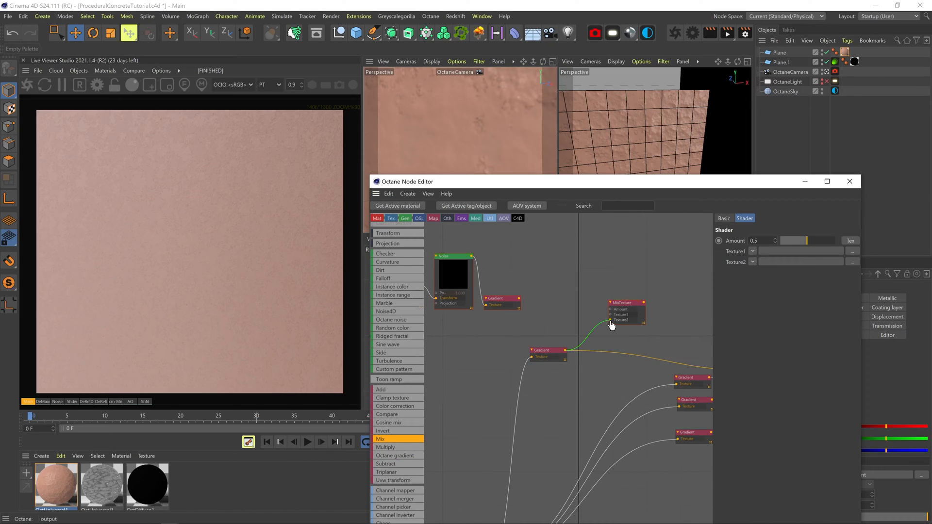
{"action": "left_click_drag", "start_coordinate": [610, 325], "coordinate": [611, 314]}
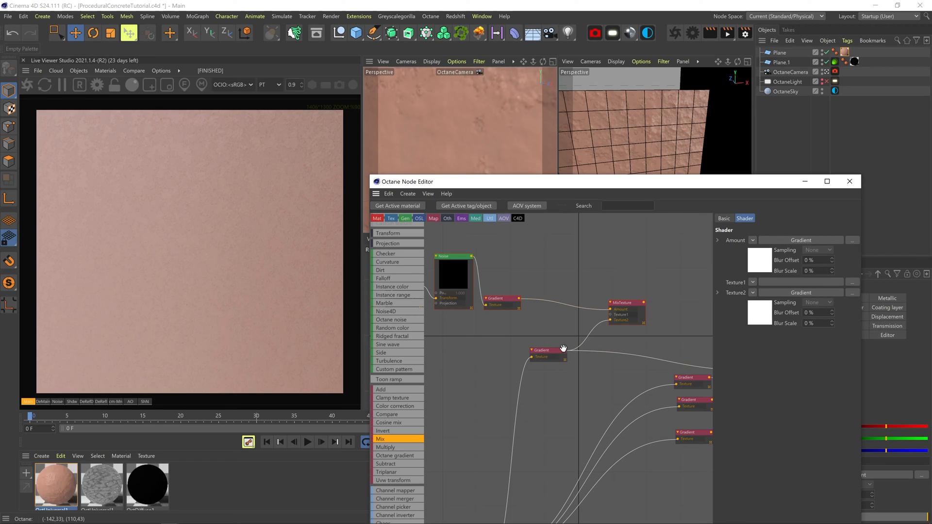
- Connect the Add node to the new Mix texture's Texture1 input and tidy the node positions
{"action": "left_click_drag", "start_coordinate": [557, 355], "coordinate": [558, 371]}
{"action": "scroll", "coordinate": [549, 412], "scroll_direction": "down", "scroll_amount": 3}
{"action": "middle_click_drag", "start_coordinate": [550, 413], "coordinate": [592, 365]}
{"action": "scroll", "coordinate": [593, 365], "scroll_direction": "up", "scroll_amount": 2}
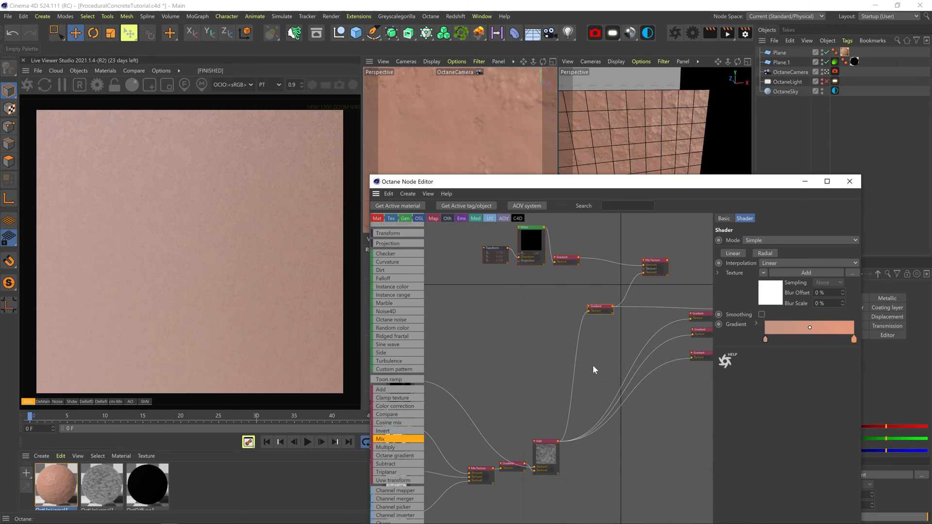
{"action": "left_click_drag", "start_coordinate": [653, 256], "coordinate": [653, 250]}
{"action": "middle_click_drag", "start_coordinate": [594, 290], "coordinate": [475, 348]}
- Connect the new Mix texture to the Universal material's albedo and solo the Mix texture
{"action": "left_click_drag", "start_coordinate": [563, 297], "coordinate": [612, 317]}
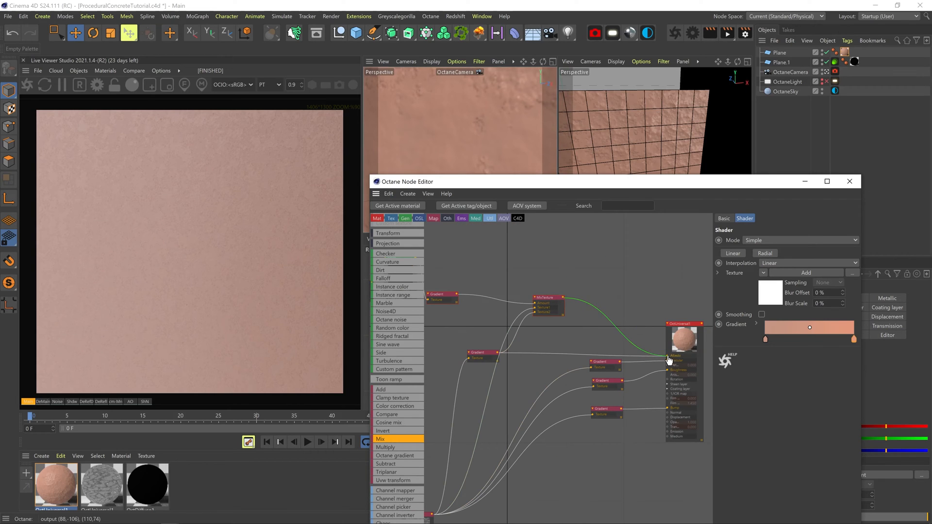
{"action": "left_click_drag", "start_coordinate": [668, 357], "coordinate": [668, 357]}
{"action": "middle_click_drag", "start_coordinate": [538, 342], "coordinate": [610, 357]}
{"action": "right_click", "coordinate": [635, 322]}
{"action": "left_click", "coordinate": [651, 328]}
- Set the mask noise's transform scale to 1 on all axes
{"action": "middle_click_drag", "start_coordinate": [500, 339], "coordinate": [565, 356]}
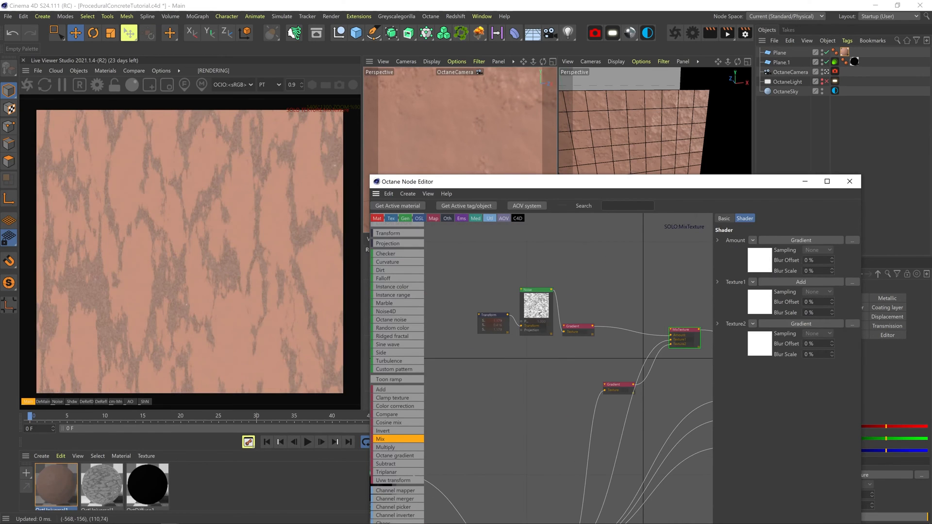
{"action": "left_click", "coordinate": [494, 323]}
{"action": "key", "text": "ctrl+a"}
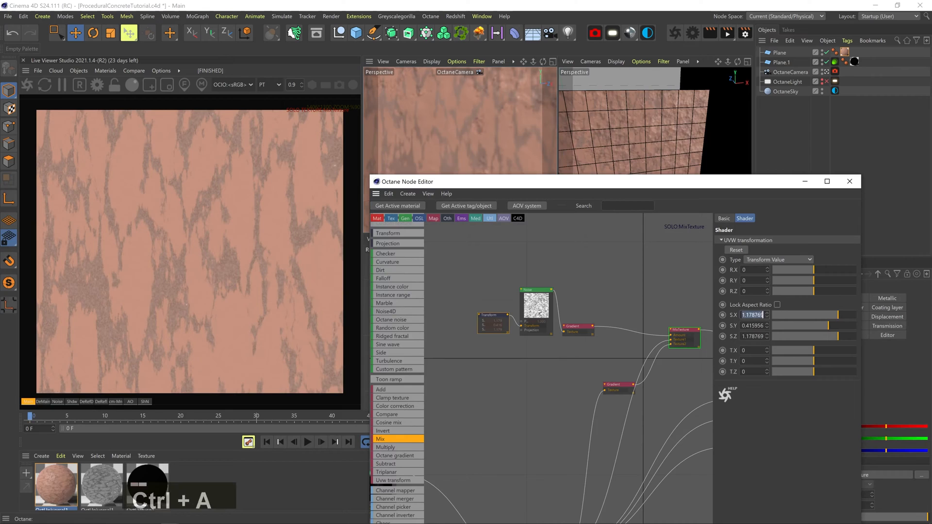
{"action": "type", "text": "1"}
{"action": "key", "text": "Return"}
- Insert an Octane gradient between the Add node and Texture1 and lighten its black start knot to light grey
{"action": "middle_click_drag", "start_coordinate": [618, 385], "coordinate": [526, 382]}
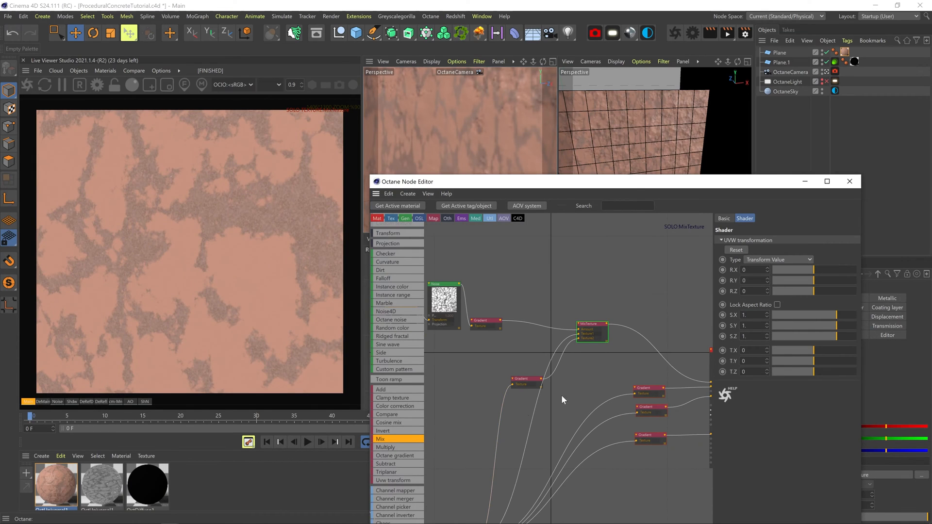
{"action": "left_click_drag", "start_coordinate": [531, 427], "coordinate": [531, 349]}
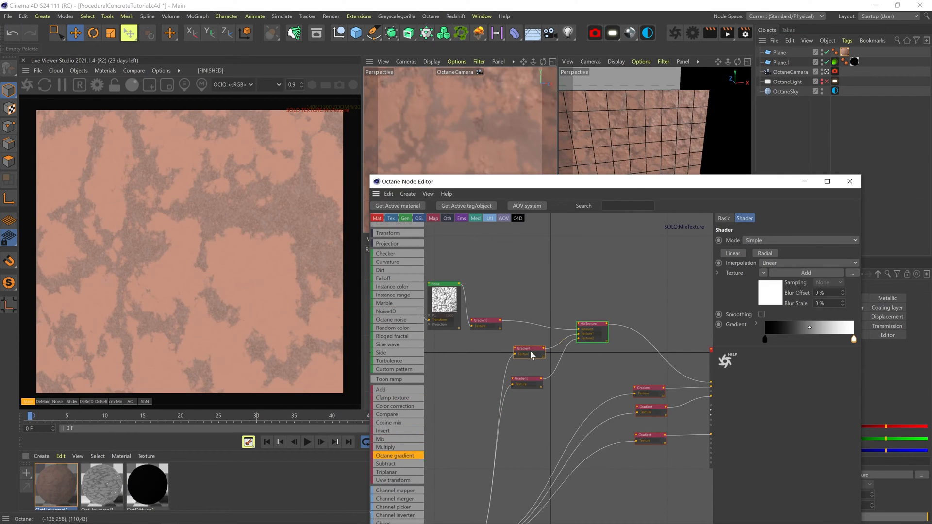
{"action": "double_click", "coordinate": [776, 333]}
{"action": "left_click", "coordinate": [828, 373]}
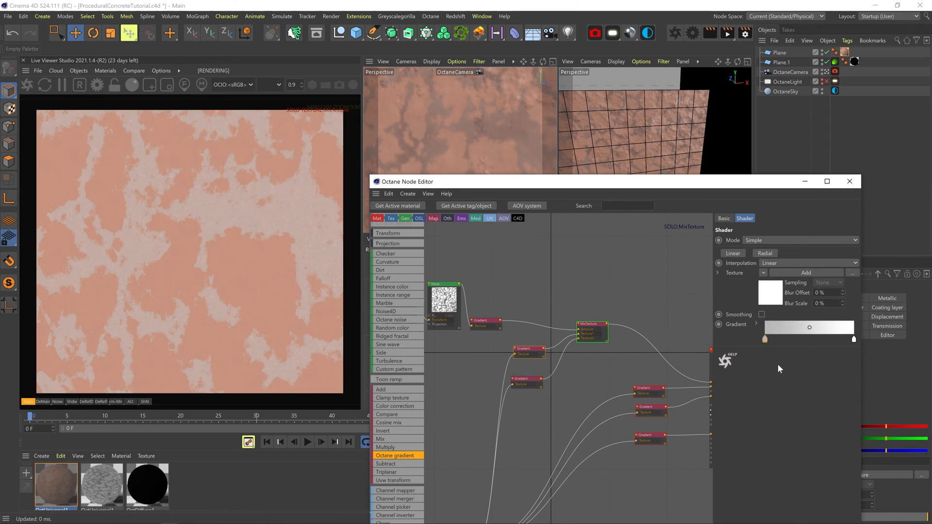
{"action": "left_click", "coordinate": [757, 384]}
- Turn off solo on the Mix texture to render the full material
{"action": "middle_click_drag", "start_coordinate": [595, 356], "coordinate": [556, 368]}
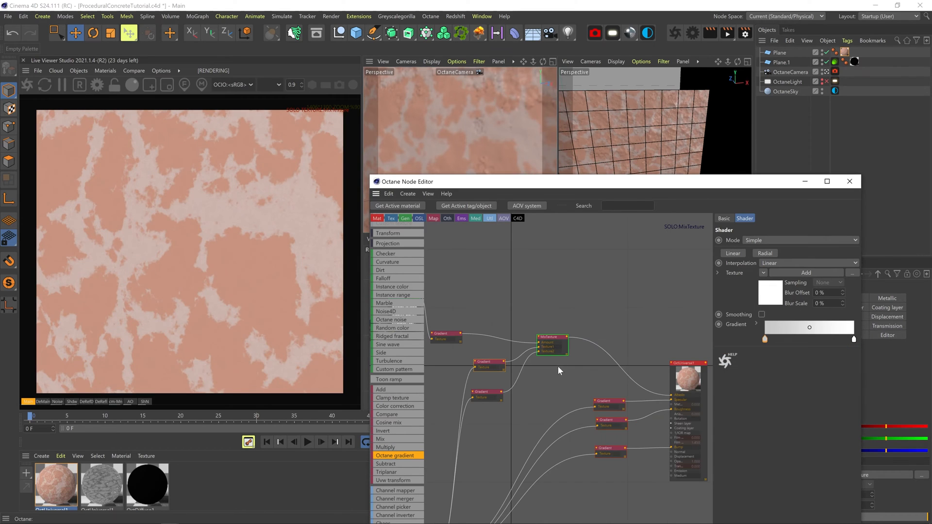
{"action": "right_click", "coordinate": [556, 344]}
{"action": "left_click", "coordinate": [568, 353]}
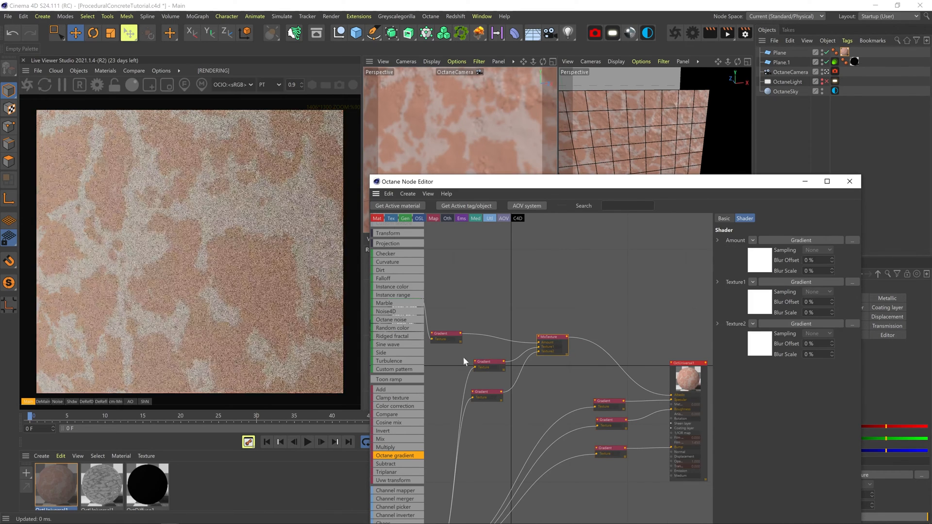
- Set the Chips mask noise's gamma to 1.178769 and contrast to 53.96881 with Invert on, and lock its transform's aspect ratio
{"action": "middle_click_drag", "start_coordinate": [467, 356], "coordinate": [617, 362]}
{"action": "left_click", "coordinate": [554, 318]}
{"action": "left_click_drag", "start_coordinate": [826, 292], "coordinate": [857, 304]}
{"action": "left_click", "coordinate": [774, 283]}
{"action": "left_click", "coordinate": [506, 328]}
{"action": "left_click", "coordinate": [777, 305]}
{"action": "left_click", "coordinate": [556, 318]}
- Add a Displacement node to the Universal material and place it below the bump gradient
{"action": "middle_click_drag", "start_coordinate": [674, 377], "coordinate": [441, 291]}
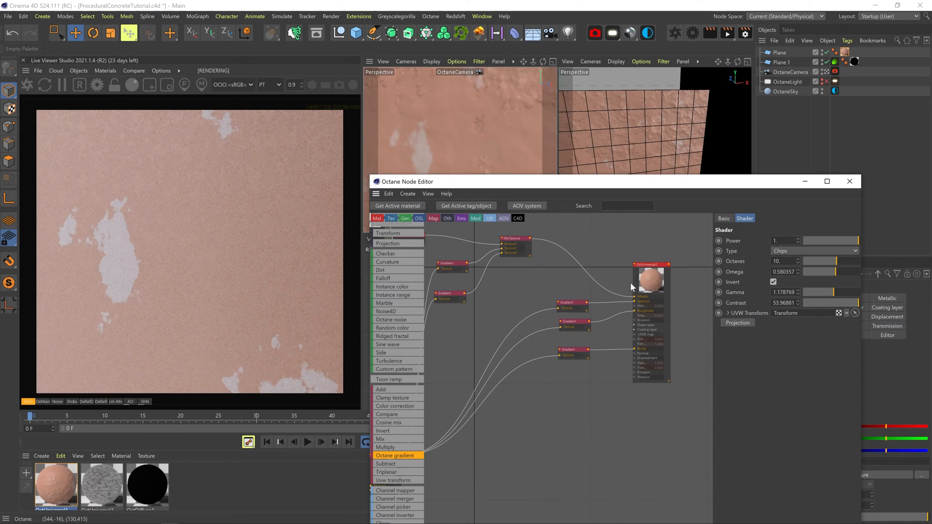
{"action": "middle_click_drag", "start_coordinate": [642, 332], "coordinate": [592, 305]}
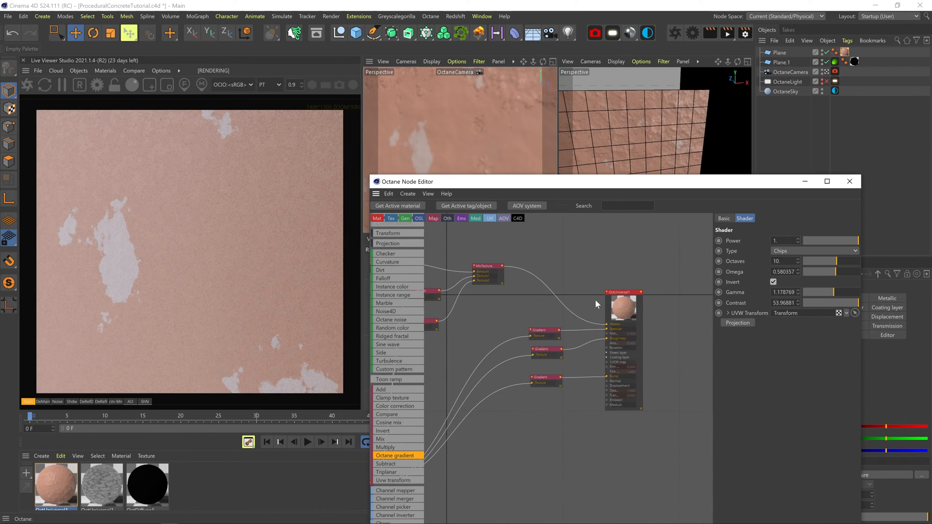
{"action": "left_click_drag", "start_coordinate": [627, 303], "coordinate": [657, 296]}
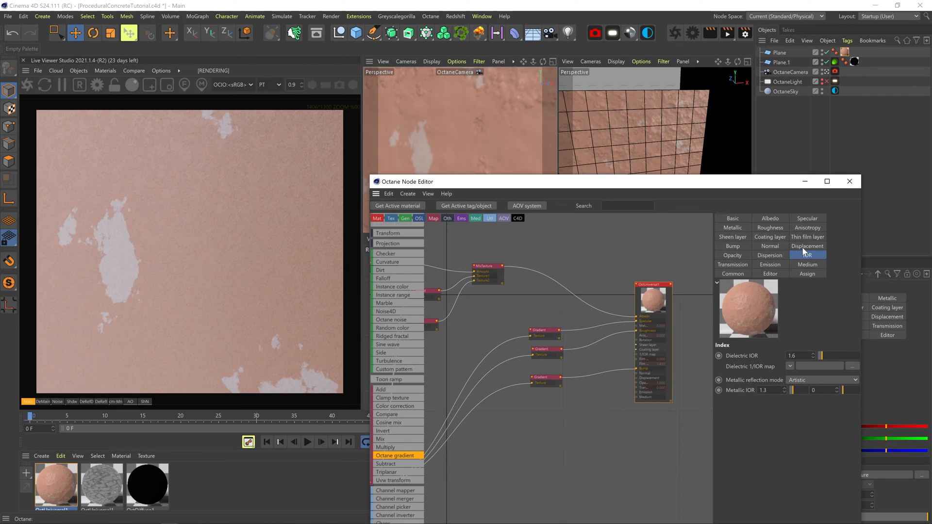
{"action": "left_click", "coordinate": [802, 247]}
{"action": "left_click", "coordinate": [745, 358]}
{"action": "left_click_drag", "start_coordinate": [611, 377], "coordinate": [550, 414]}
{"action": "left_click", "coordinate": [552, 408]}
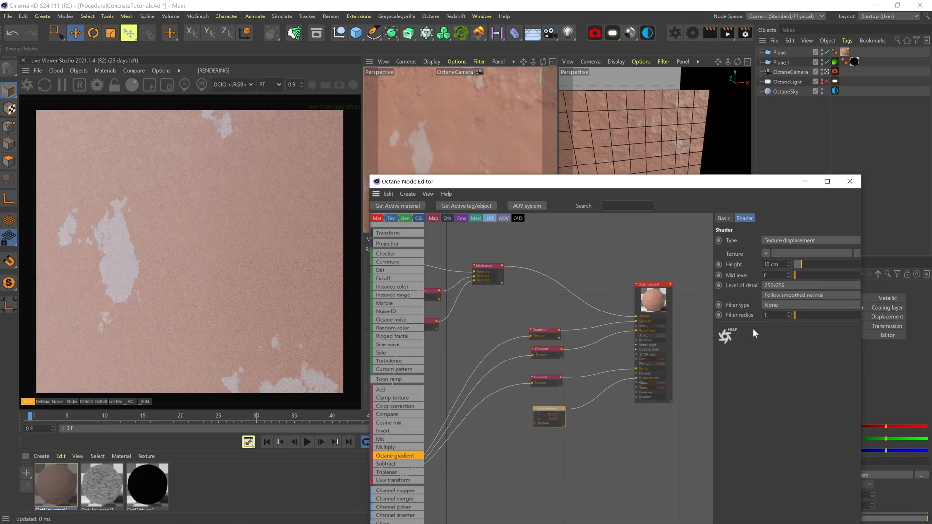
- Switch the Displacement node to vertex displacement and set its height to 0.5 cm
{"action": "left_click", "coordinate": [782, 240]}
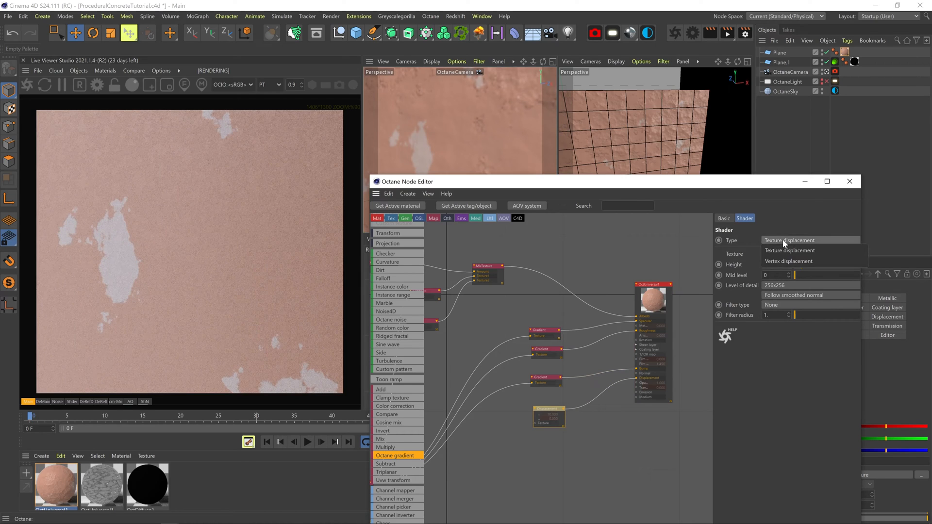
{"action": "left_click", "coordinate": [783, 263]}
{"action": "left_click", "coordinate": [782, 265]}
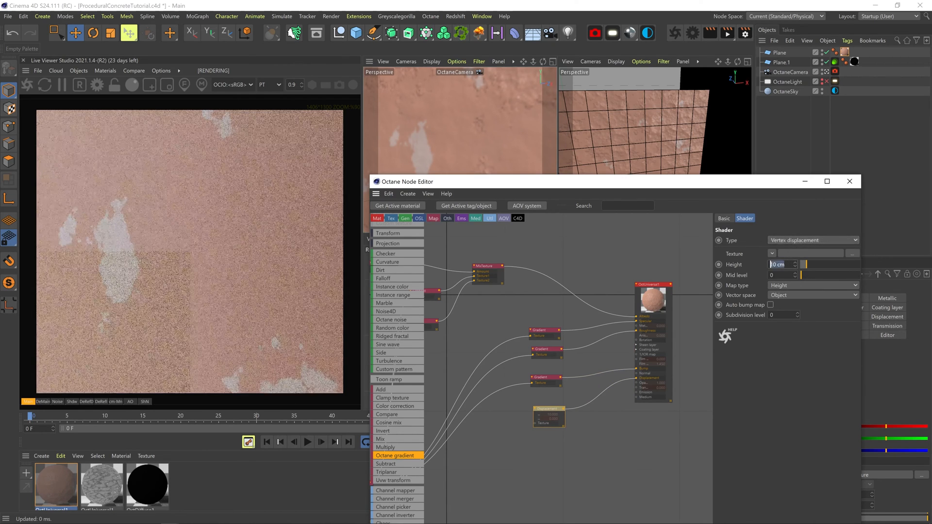
{"action": "type", "text": "0.5"}
{"action": "key", "text": "Return"}
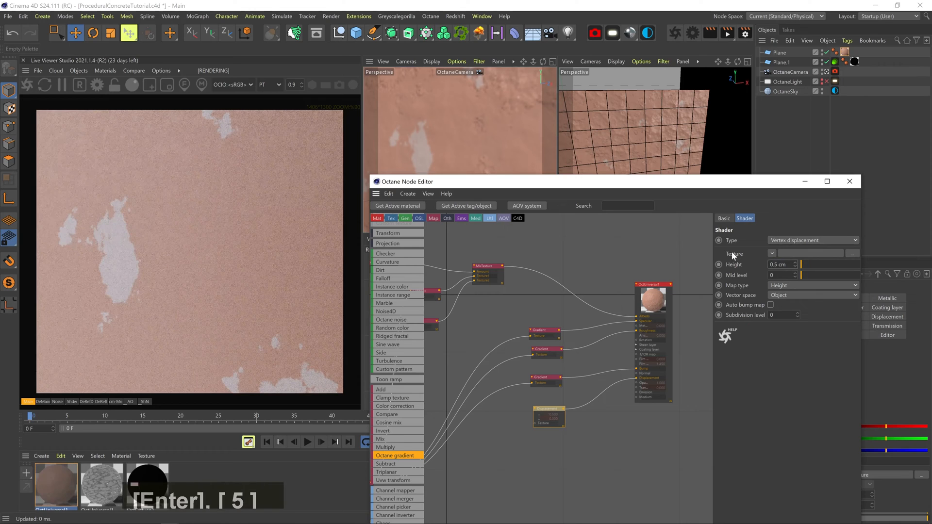
- Feed the albedo Mix texture into the displacement texture through a new Octane gradient and solo that gradient
{"action": "middle_click_drag", "start_coordinate": [497, 280], "coordinate": [547, 310]}
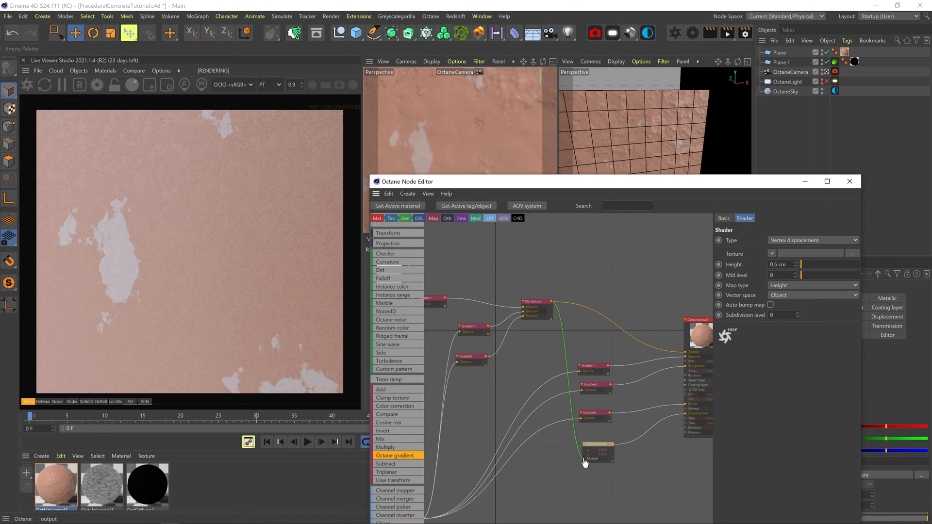
{"action": "left_click_drag", "start_coordinate": [583, 464], "coordinate": [583, 459]}
{"action": "left_click", "coordinate": [541, 305]}
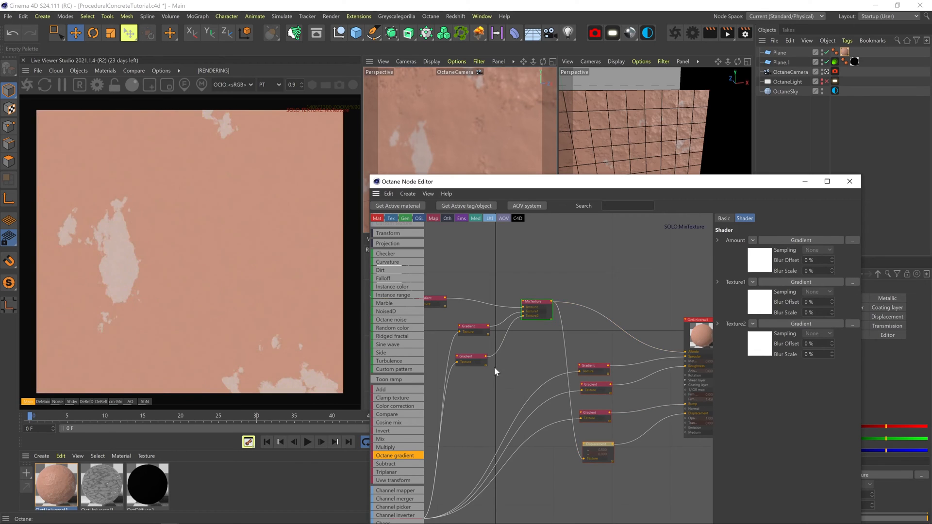
{"action": "left_click_drag", "start_coordinate": [401, 455], "coordinate": [561, 336]}
{"action": "left_click_drag", "start_coordinate": [560, 340], "coordinate": [561, 460]}
{"action": "right_click", "coordinate": [560, 465]}
{"action": "left_click", "coordinate": [571, 464]}
- Invert the displacement gradient and move its white and black knots inward for a sharper transition
{"action": "right_click", "coordinate": [771, 343]}
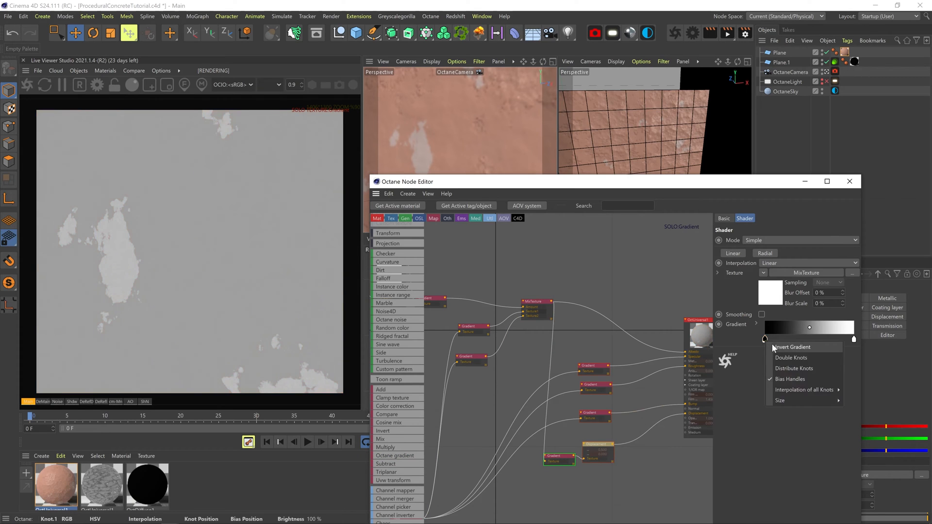
{"action": "left_click", "coordinate": [774, 347]}
{"action": "left_click_drag", "start_coordinate": [762, 340], "coordinate": [780, 339]}
{"action": "left_click_drag", "start_coordinate": [854, 339], "coordinate": [818, 339]}
- Turn off the displacement gradient's solo and enable the Displacement node's auto bump map
{"action": "right_click", "coordinate": [573, 465]}
{"action": "left_click", "coordinate": [584, 471]}
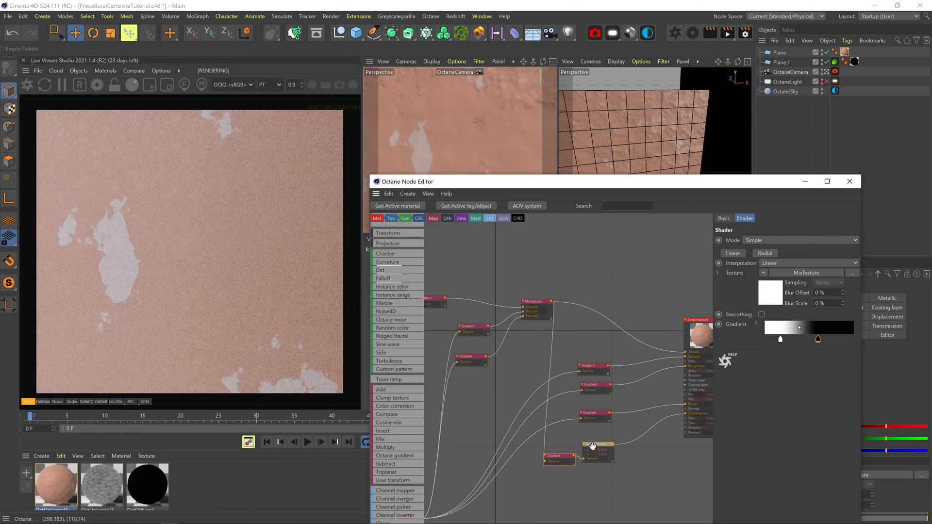
{"action": "left_click", "coordinate": [597, 449]}
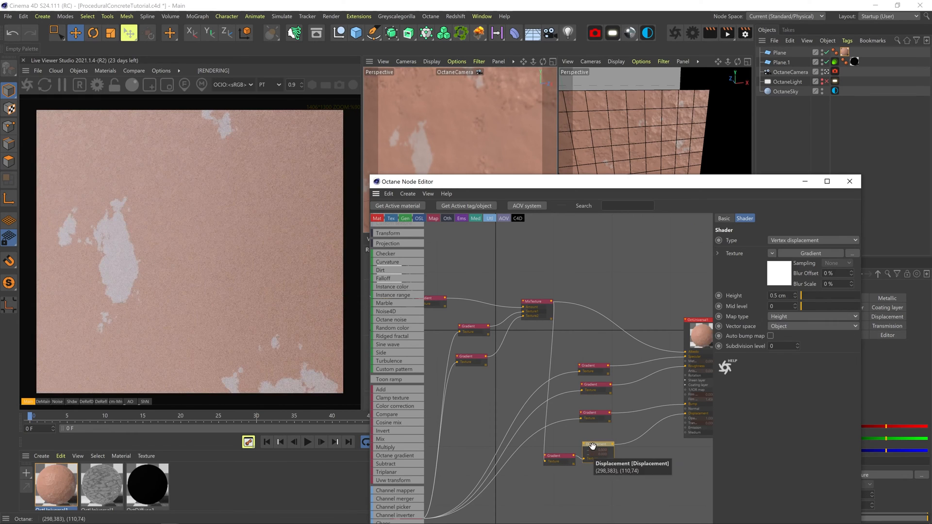
{"action": "left_click", "coordinate": [771, 336]}
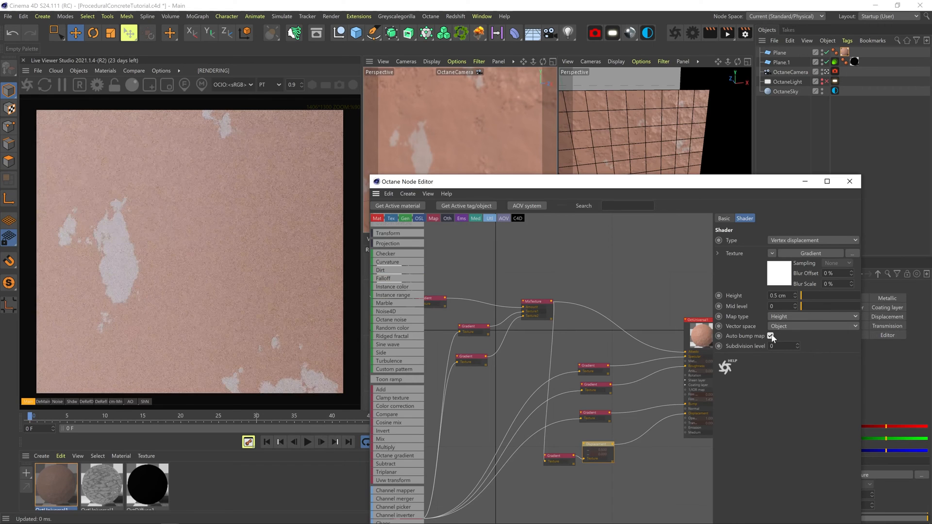
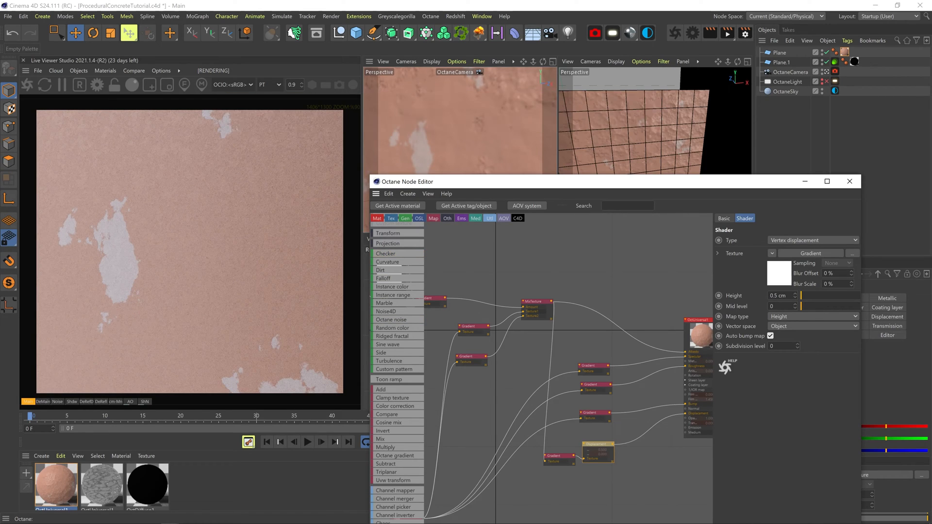
- Set the displacement height to 1.5 cm and lower the Chips noise's contrast to about 23.7
{"action": "type", "text": "1.5"}
{"action": "key", "text": "Return"}
{"action": "middle_click_drag", "start_coordinate": [569, 368], "coordinate": [655, 362]}
{"action": "left_click", "coordinate": [473, 275]}
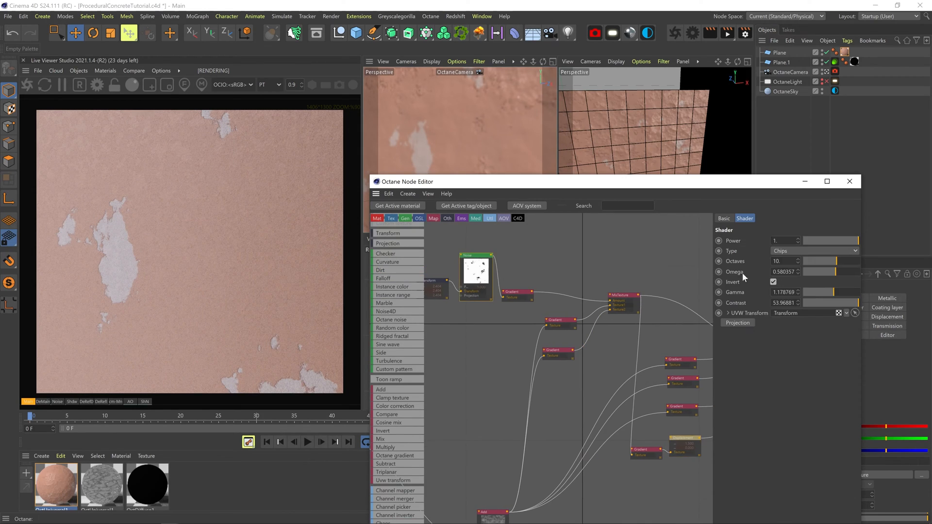
{"action": "left_click", "coordinate": [851, 301]}
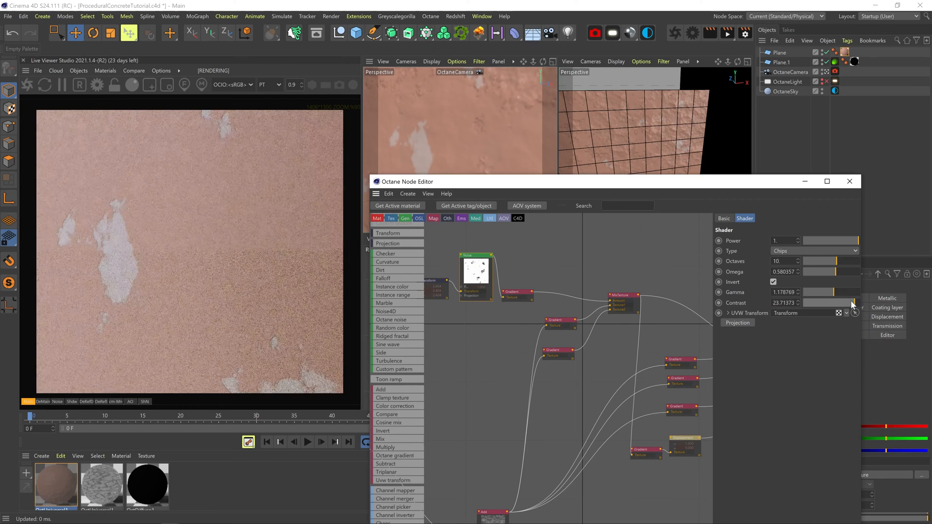
- Leave the Octane camera and reframe the perspective view to inspect the displaced patches close up
{"action": "left_click", "coordinate": [827, 71]}
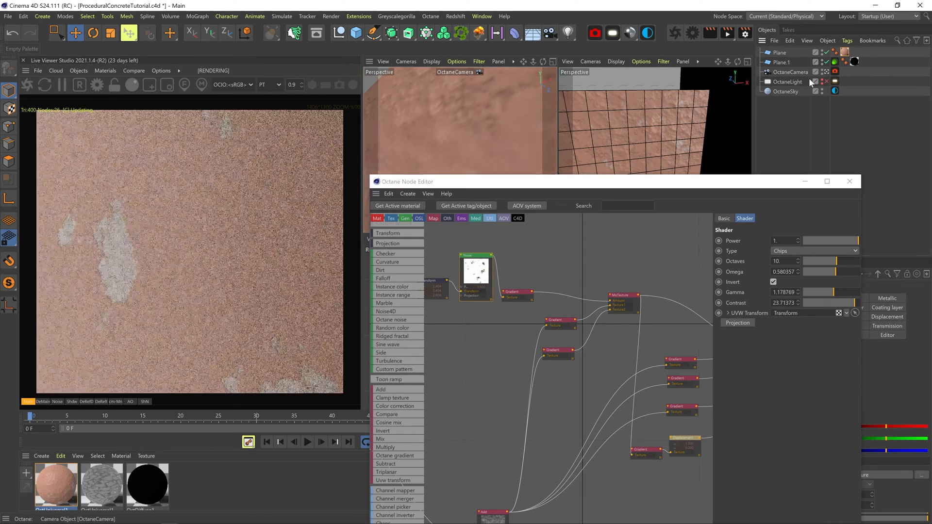
{"action": "scroll", "coordinate": [222, 322], "scroll_direction": "up", "scroll_amount": 4}
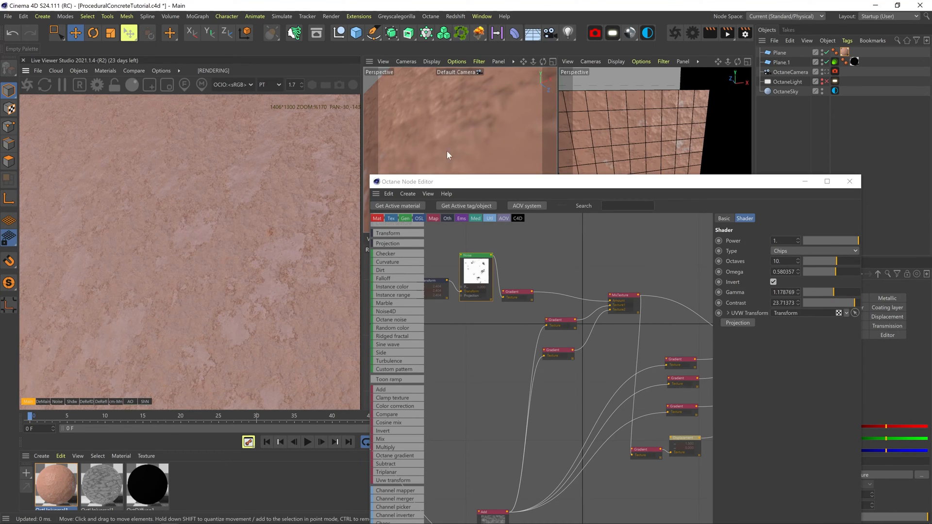
{"action": "key", "text": "1"}
{"action": "mouse_move", "coordinate": [460, 150]}
{"action": "left_mouse_down"}
{"action": "mouse_move", "coordinate": [451, 133]}
{"action": "mouse_move", "coordinate": [511, 124]}
{"action": "mouse_move", "coordinate": [498, 132]}
{"action": "mouse_move", "coordinate": [440, 96]}
{"action": "mouse_move", "coordinate": [462, 149]}
{"action": "mouse_move", "coordinate": [453, 138]}
{"action": "left_mouse_up"}
{"action": "key", "text": "1"}
{"action": "key", "text": "1"}
{"action": "key", "text": "1"}
{"action": "left_click_drag", "start_coordinate": [501, 120], "coordinate": [483, 169]}
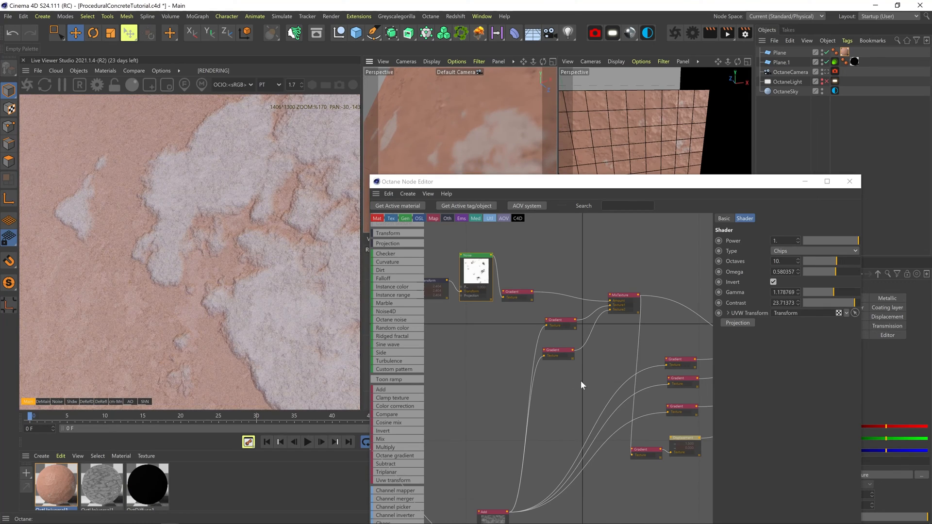
- Move the Chips noise's Gradient closer to the Mix texture and adjust the color of its lower knot
{"action": "left_click_drag", "start_coordinate": [514, 296], "coordinate": [560, 295]}
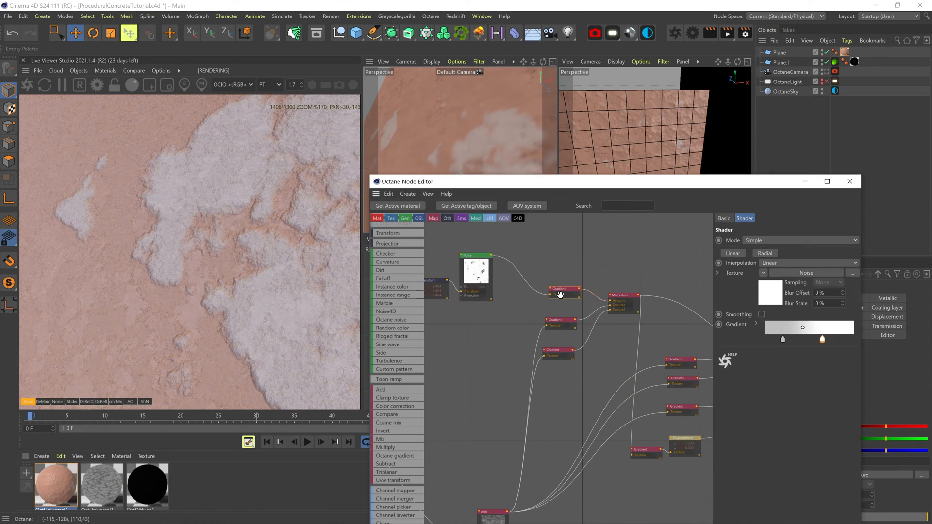
{"action": "double_click", "coordinate": [782, 339]}
{"action": "left_click", "coordinate": [765, 384]}
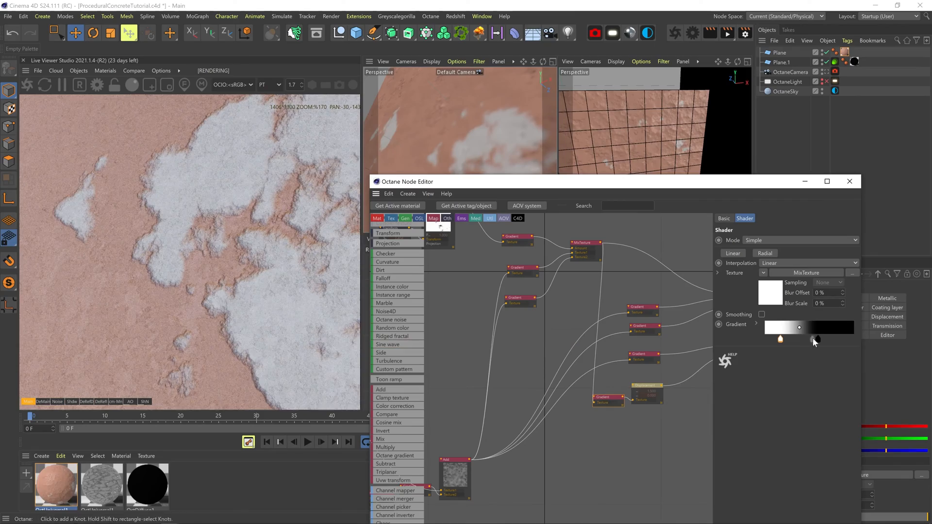
- Tweak the displacement gradient's white and black knots for a sharper edge, undo the last shifts and save the project
{"action": "mouse_move", "coordinate": [810, 339]}
{"action": "left_mouse_down"}
{"action": "mouse_move", "coordinate": [785, 340]}
{"action": "mouse_move", "coordinate": [809, 340]}
{"action": "left_mouse_up"}
{"action": "mouse_move", "coordinate": [784, 340]}
{"action": "left_mouse_down"}
{"action": "mouse_move", "coordinate": [776, 340]}
{"action": "mouse_move", "coordinate": [801, 340]}
{"action": "left_mouse_up"}
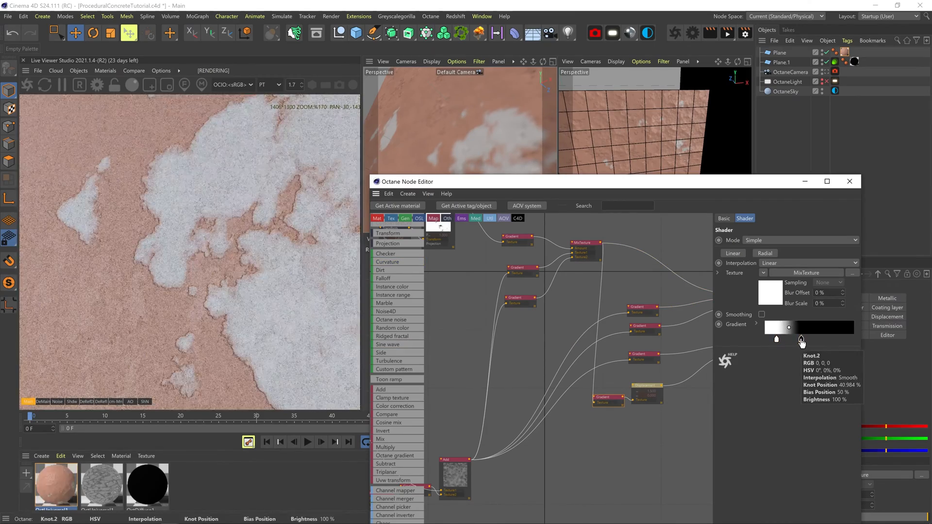
{"action": "key", "text": "ctrl+z"}
{"action": "key", "text": "ctrl+z"}
{"action": "key", "text": "ctrl+s"}
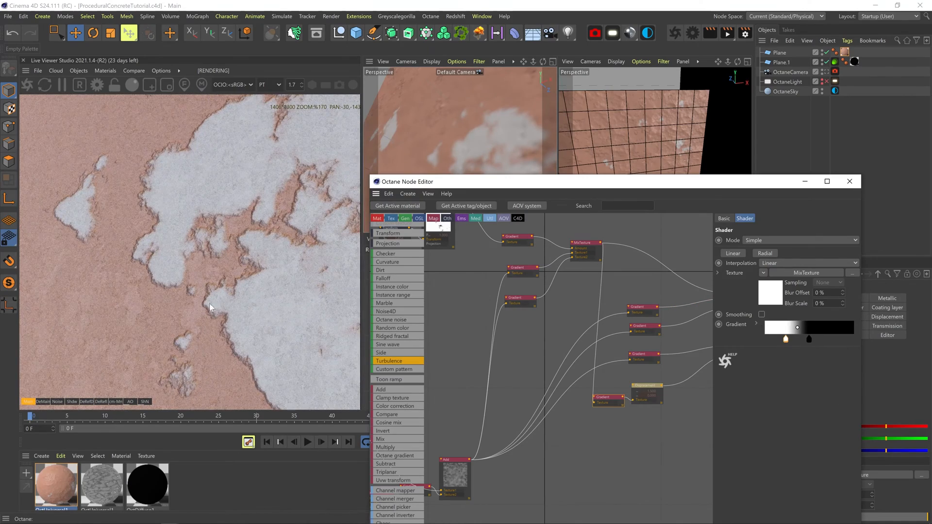
{"action": "scroll", "coordinate": [293, 362], "scroll_direction": "up", "scroll_amount": 3}
{"action": "middle_click_drag", "start_coordinate": [293, 363], "coordinate": [209, 340]}
{"action": "scroll", "coordinate": [187, 178], "scroll_direction": "down", "scroll_amount": 4}
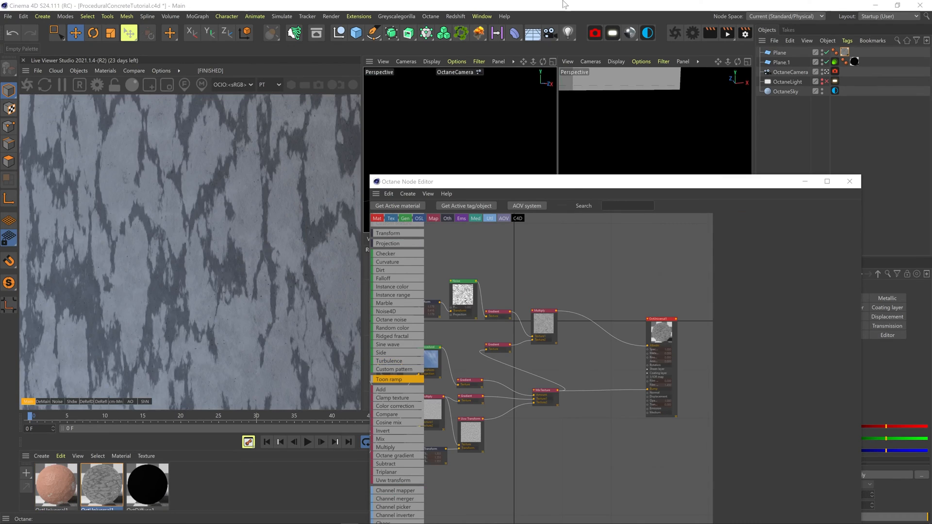
- In the grey concrete's albedo Gradient fed by the Mix texture, set the end knot to 84% value and adjust the inner grey knot
{"action": "left_click_drag", "start_coordinate": [572, 184], "coordinate": [566, 147]}
{"action": "scroll", "coordinate": [561, 355], "scroll_direction": "down", "scroll_amount": 1}
{"action": "scroll", "coordinate": [528, 326], "scroll_direction": "up", "scroll_amount": 2}
{"action": "middle_click_drag", "start_coordinate": [492, 304], "coordinate": [537, 306]}
{"action": "left_click", "coordinate": [537, 321]}
{"action": "double_click", "coordinate": [848, 309]}
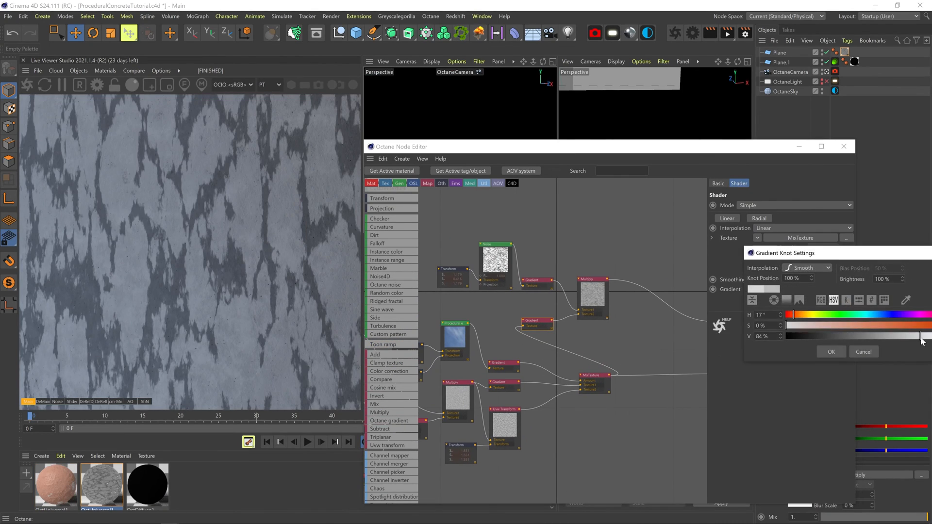
{"action": "double_click", "coordinate": [768, 304]}
{"action": "left_click", "coordinate": [752, 351]}
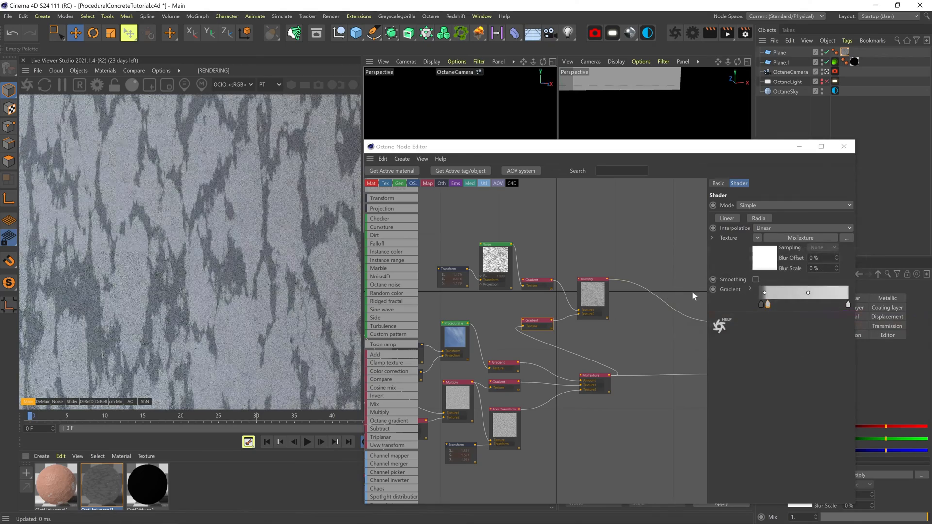
- Darken the lower knot of the Gradient that follows the Chips noise
{"action": "left_click", "coordinate": [537, 282]}
{"action": "double_click", "coordinate": [776, 305]}
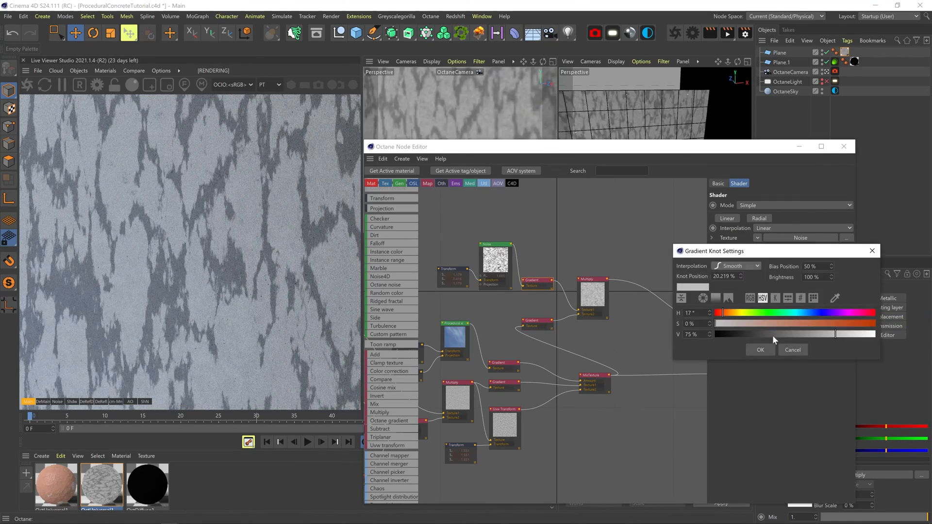
{"action": "left_click", "coordinate": [773, 334]}
{"action": "left_click", "coordinate": [762, 351]}
- Enlarge the scale in the Chips noise's Transform and shift its X translation to about -1.11
{"action": "left_click", "coordinate": [460, 275]}
{"action": "mouse_move", "coordinate": [849, 280]}
{"action": "left_mouse_down"}
{"action": "mouse_move", "coordinate": [860, 280]}
{"action": "mouse_move", "coordinate": [836, 270]}
{"action": "mouse_move", "coordinate": [845, 269]}
{"action": "left_mouse_up"}
{"action": "left_click", "coordinate": [739, 315]}
{"action": "key", "text": "shift+Down"}
{"action": "key", "text": "shift+Down"}
{"action": "key", "text": "shift+Down"}
{"action": "key", "text": "shift+Down"}
{"action": "key", "text": "shift+Down"}
{"action": "key", "text": "shift+Down"}
{"action": "key", "text": "shift+Down"}
{"action": "key", "text": "shift+Down"}
{"action": "key", "text": "shift+Down"}
{"action": "key", "text": "shift+Down"}
{"action": "key", "text": "shift+Down"}
- Set the Chips noise to 16 octaves and a gamma of about 0.29
{"action": "left_click", "coordinate": [499, 245]}
{"action": "left_click_drag", "start_coordinate": [823, 258], "coordinate": [819, 258]}
{"action": "left_click_drag", "start_coordinate": [831, 226], "coordinate": [861, 229]}
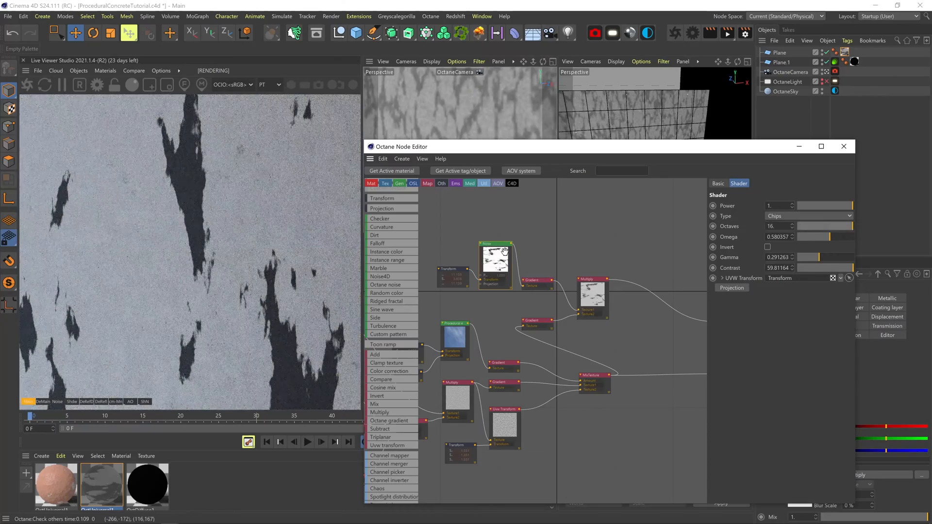
- Readjust the dark knot of the Chips noise's Gradient and reduce the noise's contrast
{"action": "left_click", "coordinate": [536, 280]}
{"action": "double_click", "coordinate": [776, 305]}
{"action": "left_click", "coordinate": [739, 332]}
{"action": "left_click", "coordinate": [497, 245]}
{"action": "left_click_drag", "start_coordinate": [852, 269], "coordinate": [827, 268]}
- Reposition the dark knot of the Chips noise's Gradient and set its value to 30%
{"action": "left_click", "coordinate": [536, 281]}
{"action": "left_click_drag", "start_coordinate": [778, 305], "coordinate": [794, 304]}
{"action": "double_click", "coordinate": [795, 305]}
{"action": "left_click_drag", "start_coordinate": [791, 335], "coordinate": [780, 339]}
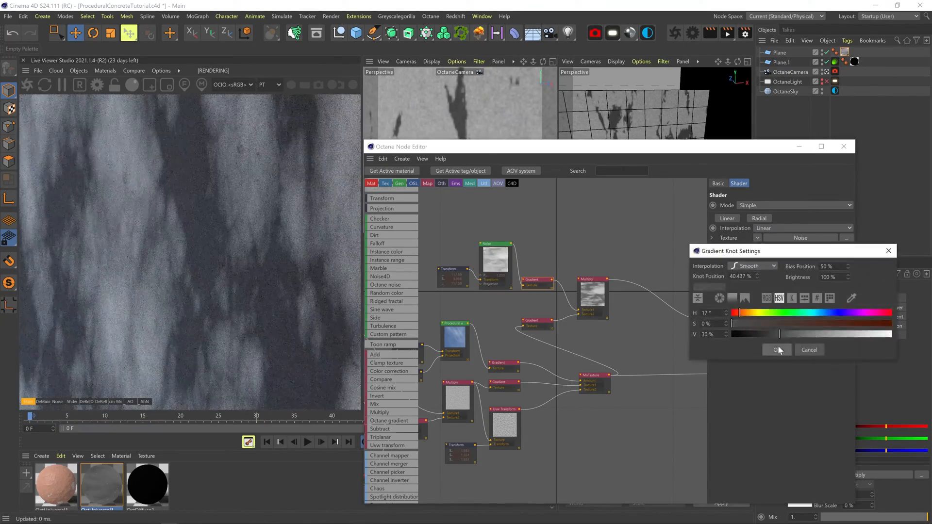
{"action": "left_click", "coordinate": [778, 348]}
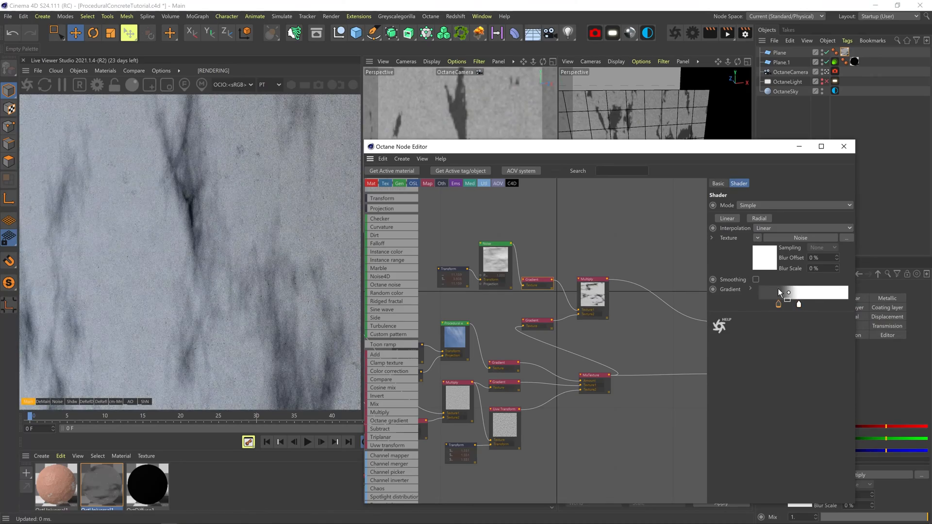
- Fine-tune the Chips noise's gamma, omega and contrast for soft vertical stains
{"action": "left_click", "coordinate": [496, 245]}
{"action": "left_click", "coordinate": [774, 260]}
{"action": "key", "text": "shift+Up"}
{"action": "key", "text": "shift+Up"}
{"action": "left_click_drag", "start_coordinate": [827, 268], "coordinate": [840, 268]}
{"action": "left_click", "coordinate": [818, 237]}
{"action": "left_click", "coordinate": [777, 257]}
{"action": "key", "text": "shift+Down"}
{"action": "key", "text": "shift+Down"}
{"action": "left_click_drag", "start_coordinate": [818, 237], "coordinate": [828, 235]}
{"action": "left_click_drag", "start_coordinate": [840, 268], "coordinate": [863, 281]}
- Shift the X translation and change the scale in the Chips noise's Transform to reposition the stains
{"action": "left_click", "coordinate": [453, 269]}
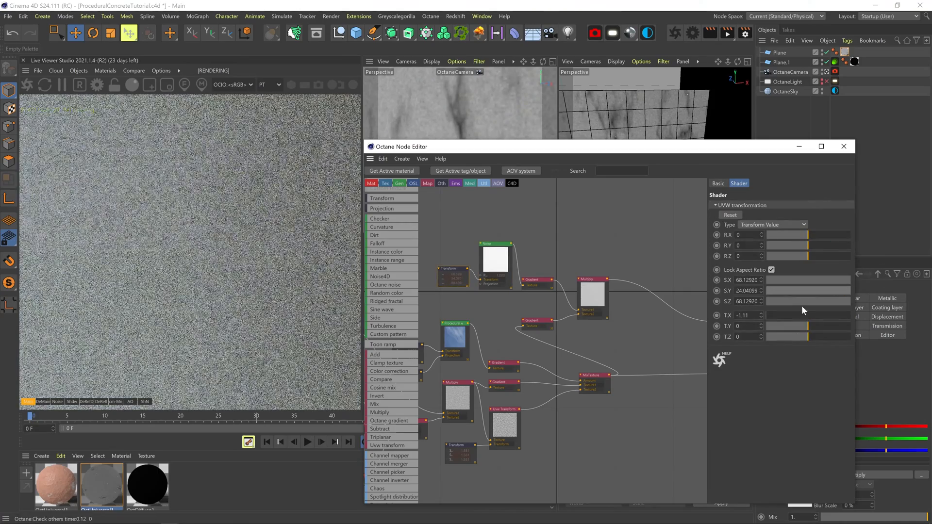
{"action": "left_click_drag", "start_coordinate": [828, 315], "coordinate": [842, 315]}
{"action": "mouse_move", "coordinate": [847, 291]}
{"action": "left_mouse_down"}
{"action": "mouse_move", "coordinate": [823, 286]}
{"action": "mouse_move", "coordinate": [820, 257]}
{"action": "left_mouse_up"}
{"action": "left_click", "coordinate": [496, 244]}
- Move the end knot of the Mix-fed albedo Gradient inward and tint it pale yellow
{"action": "middle_click_drag", "start_coordinate": [670, 228], "coordinate": [611, 221]}
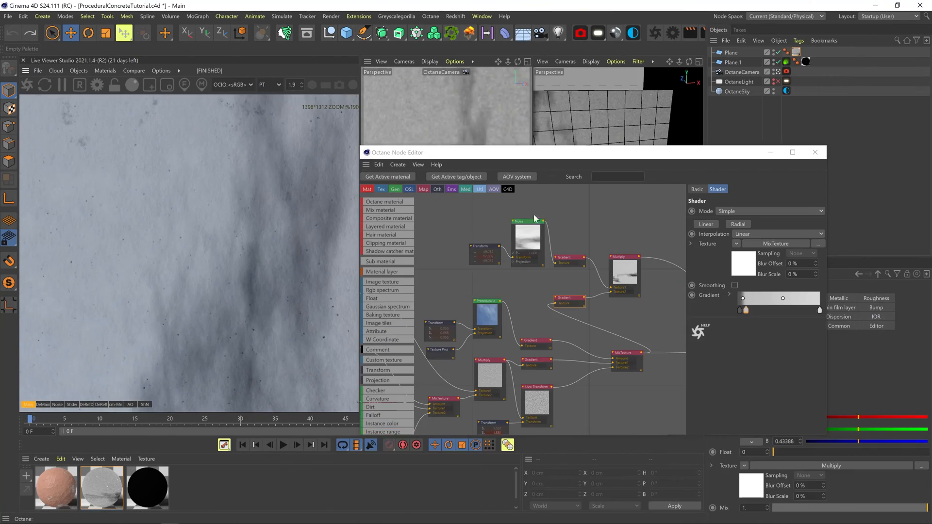
{"action": "middle_click_drag", "start_coordinate": [584, 288], "coordinate": [552, 293]}
{"action": "left_click_drag", "start_coordinate": [820, 311], "coordinate": [806, 312]}
{"action": "double_click", "coordinate": [806, 312]}
{"action": "left_click", "coordinate": [765, 322]}
{"action": "left_click", "coordinate": [769, 333]}
{"action": "key", "text": "Return"}
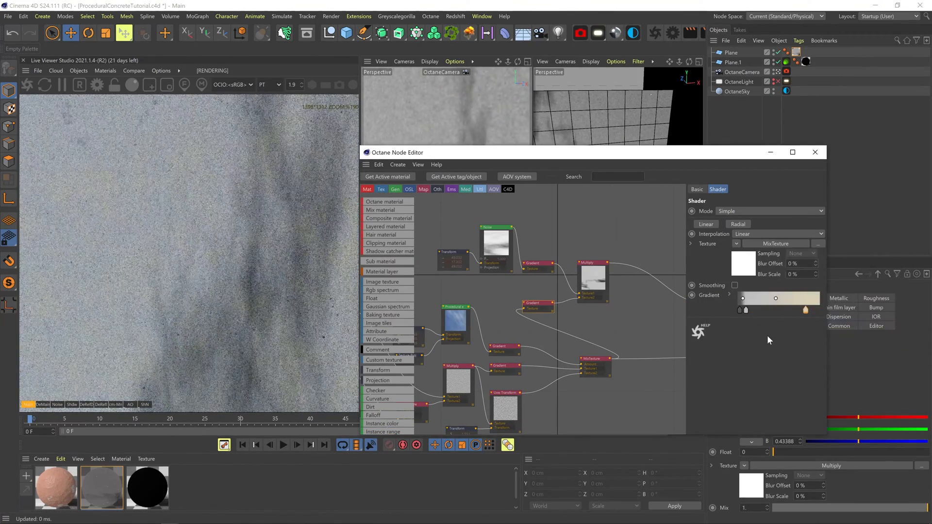
- Tint the albedo Gradient's inner grey knot faintly blue, with an extra knot beside it
{"action": "double_click", "coordinate": [747, 311]}
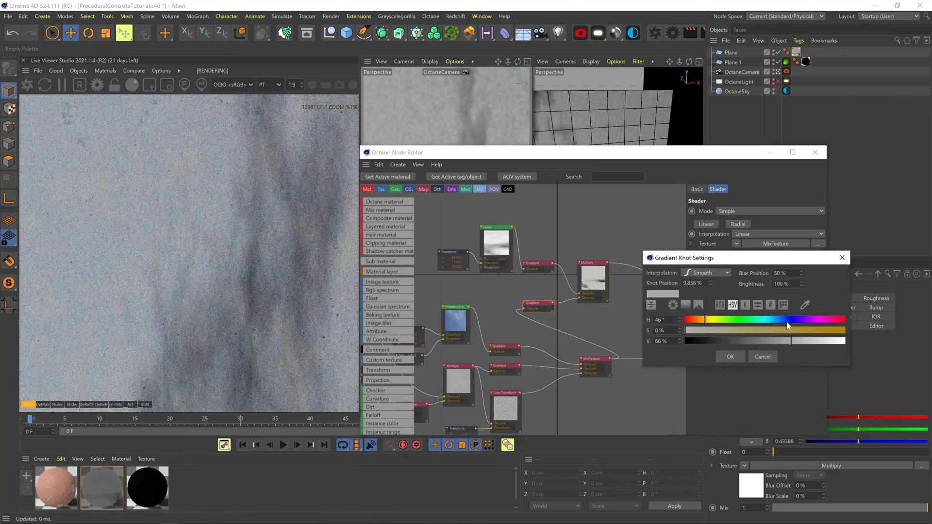
{"action": "left_click", "coordinate": [768, 321]}
{"action": "left_click", "coordinate": [724, 355]}
{"action": "double_click", "coordinate": [747, 312]}
{"action": "left_click", "coordinate": [694, 332]}
{"action": "left_click", "coordinate": [723, 356]}
{"action": "left_click", "coordinate": [723, 357]}
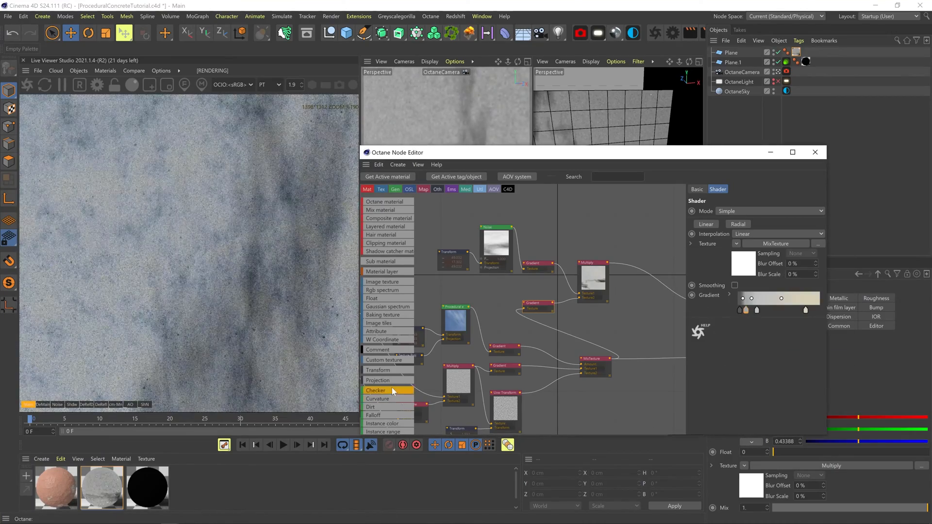
{"action": "double_click", "coordinate": [746, 310]}
{"action": "left_click", "coordinate": [724, 355]}
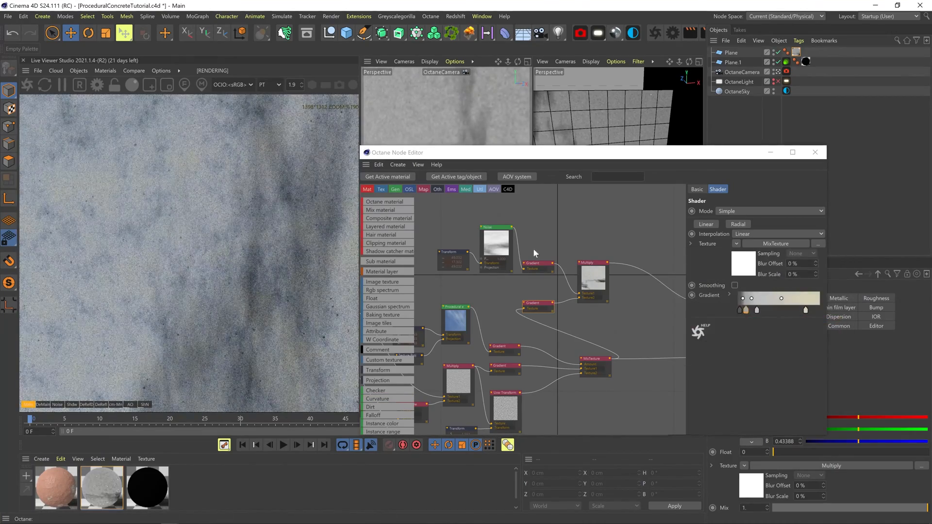
- Adjust the white knot of the Chips noise's Gradient and tint its dark knot grey-green
{"action": "left_click", "coordinate": [533, 265]}
{"action": "left_click_drag", "start_coordinate": [774, 311], "coordinate": [786, 341]}
{"action": "double_click", "coordinate": [762, 311]}
{"action": "left_click", "coordinate": [745, 353]}
{"action": "double_click", "coordinate": [762, 312]}
{"action": "left_click", "coordinate": [748, 357]}
- Shift the dark knots of the Mix-fed albedo Gradient inward to strengthen the dark blotches
{"action": "scroll", "coordinate": [544, 322], "scroll_direction": "down", "scroll_amount": 3}
{"action": "middle_click_drag", "start_coordinate": [522, 289], "coordinate": [561, 302]}
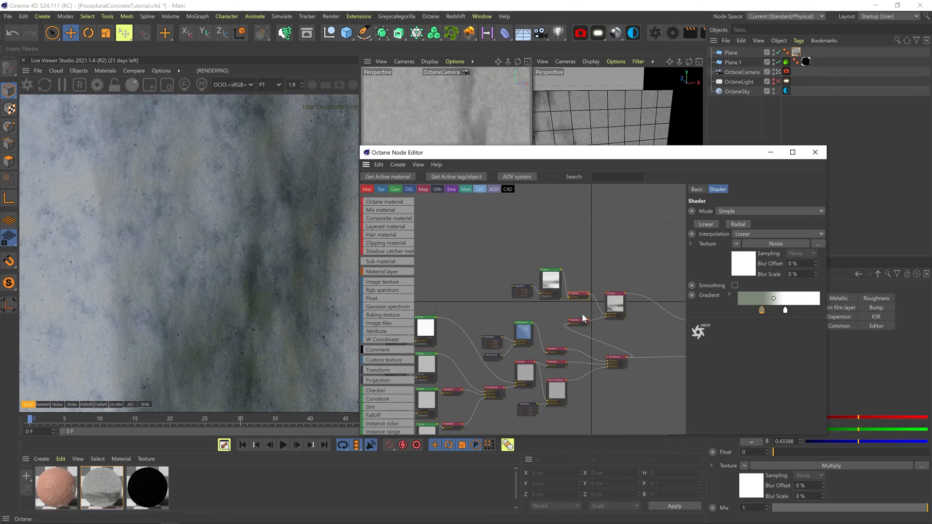
{"action": "left_click", "coordinate": [578, 321]}
{"action": "left_click_drag", "start_coordinate": [744, 311], "coordinate": [751, 312]}
- Solo the cloudy Noise node and feed it into a new Uvw Transform node
{"action": "middle_click_drag", "start_coordinate": [571, 306], "coordinate": [576, 264]}
{"action": "right_click", "coordinate": [449, 334]}
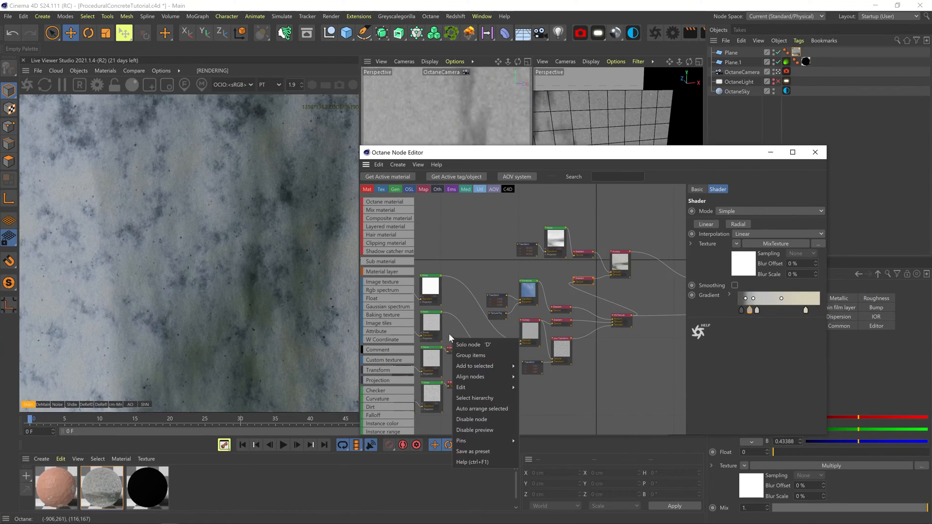
{"action": "left_click", "coordinate": [502, 344]}
{"action": "middle_click_drag", "start_coordinate": [630, 282], "coordinate": [633, 308]}
{"action": "left_click", "coordinate": [635, 298]}
{"action": "left_click_drag", "start_coordinate": [624, 263], "coordinate": [615, 226]}
{"action": "type", "text": "uvw"}
{"action": "left_click", "coordinate": [705, 227]}
{"action": "middle_click_drag", "start_coordinate": [569, 273], "coordinate": [532, 326]}
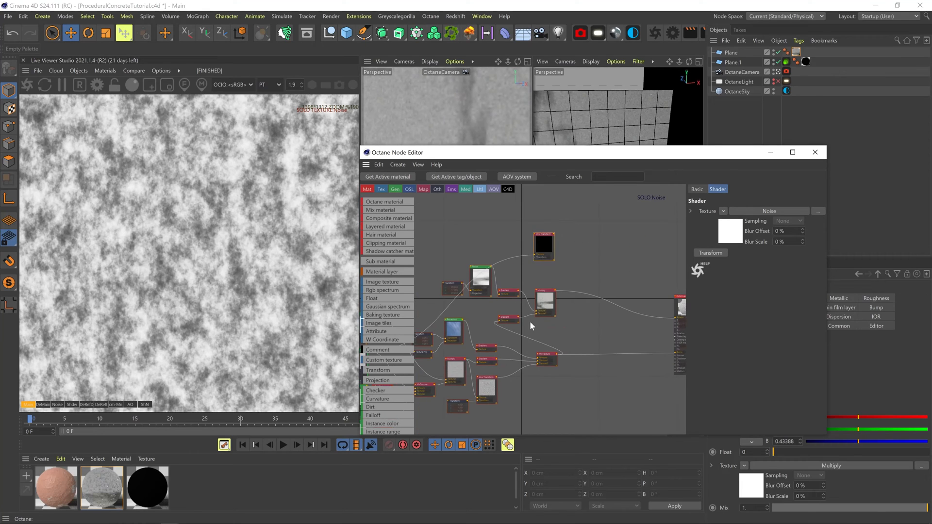
- Add a Mix texture to the albedo with the Uvw Transform as amount and the Multiply and Noise nodes as textures
{"action": "scroll", "coordinate": [395, 371], "scroll_direction": "down", "scroll_amount": 8}
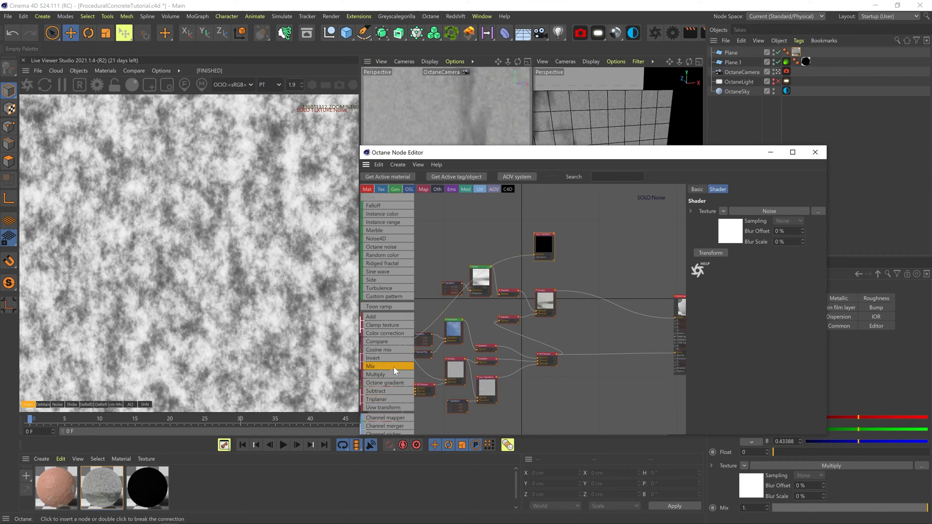
{"action": "left_click", "coordinate": [580, 263]}
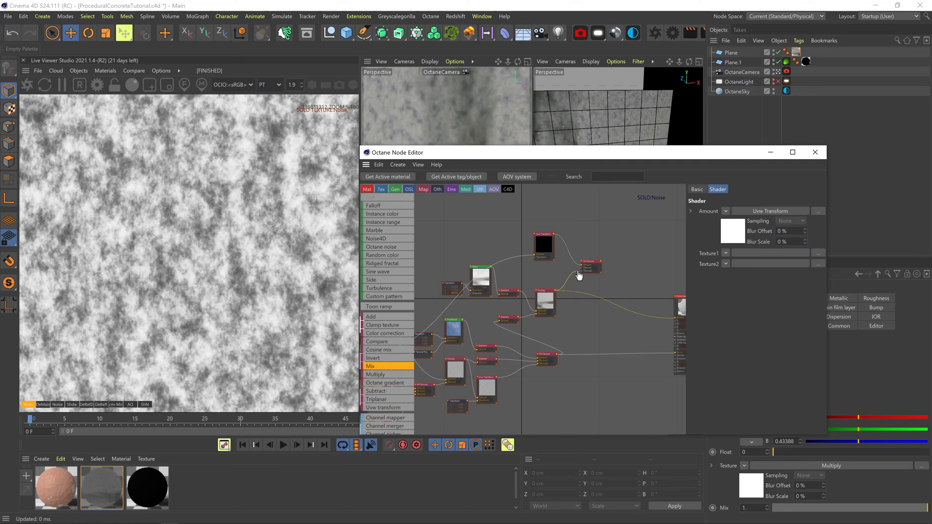
{"action": "left_click_drag", "start_coordinate": [492, 267], "coordinate": [582, 271]}
- Add a Transform to the Uvw Transform node and scale it uniformly to about 5.48
{"action": "left_click", "coordinate": [544, 235]}
{"action": "left_click", "coordinate": [704, 254]}
{"action": "left_click", "coordinate": [751, 275]}
{"action": "left_click_drag", "start_coordinate": [806, 285], "coordinate": [816, 284]}
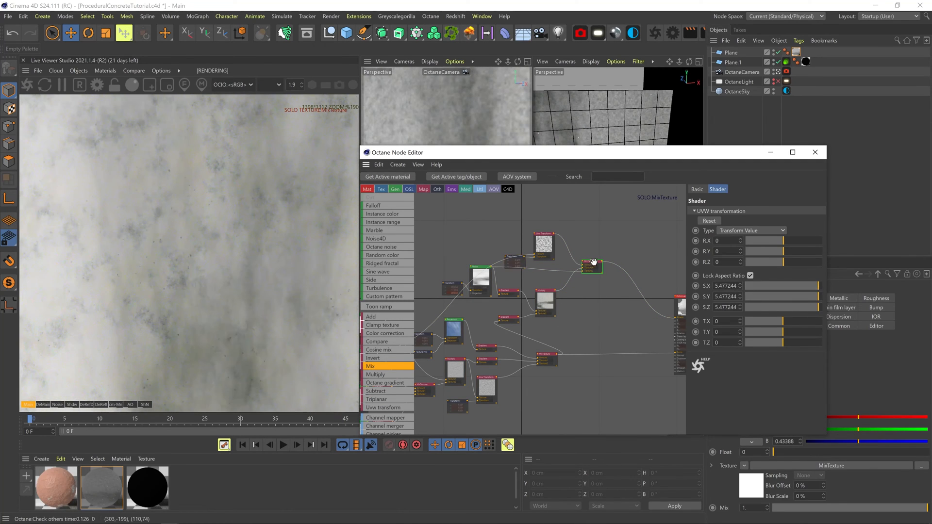
- Reposition the new Mix texture node and turn off the node solo
{"action": "left_click_drag", "start_coordinate": [590, 262], "coordinate": [601, 268]}
{"action": "right_click", "coordinate": [553, 248]}
{"action": "left_click", "coordinate": [577, 269]}
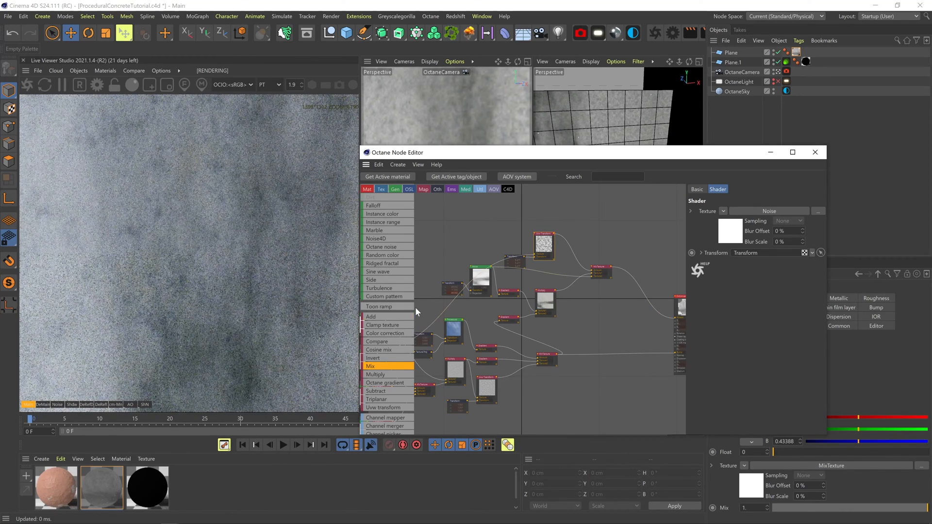
- Insert an Octane gradient between the Noise and the new Mix texture, give its start knot a green hue and darken its end knot
{"action": "left_click_drag", "start_coordinate": [383, 383], "coordinate": [553, 276]}
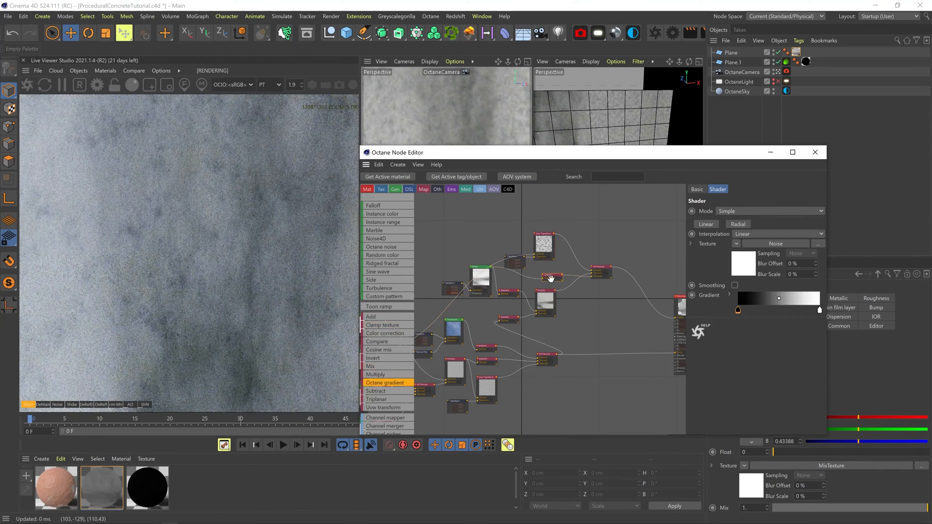
{"action": "double_click", "coordinate": [693, 315]}
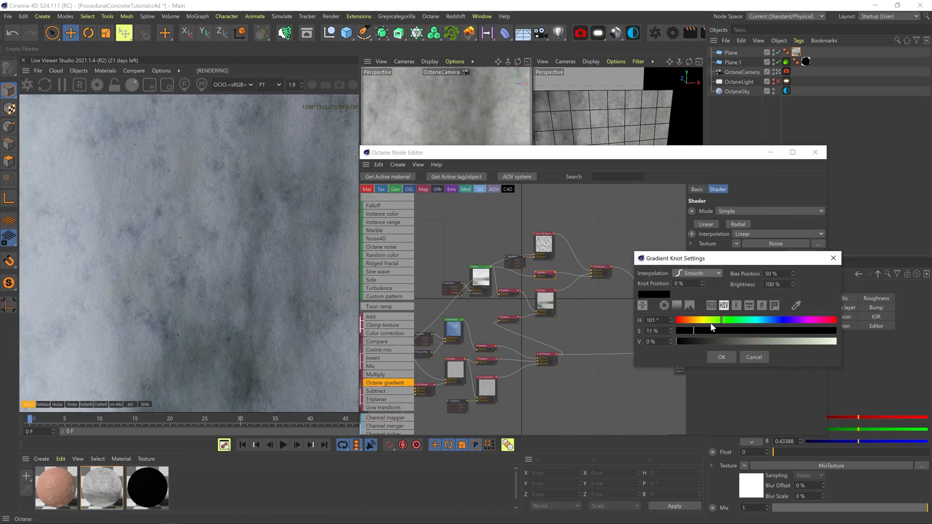
{"action": "left_click", "coordinate": [722, 357]}
{"action": "double_click", "coordinate": [821, 315]}
{"action": "left_click_drag", "start_coordinate": [917, 342], "coordinate": [859, 346]}
{"action": "left_click", "coordinate": [802, 355]}
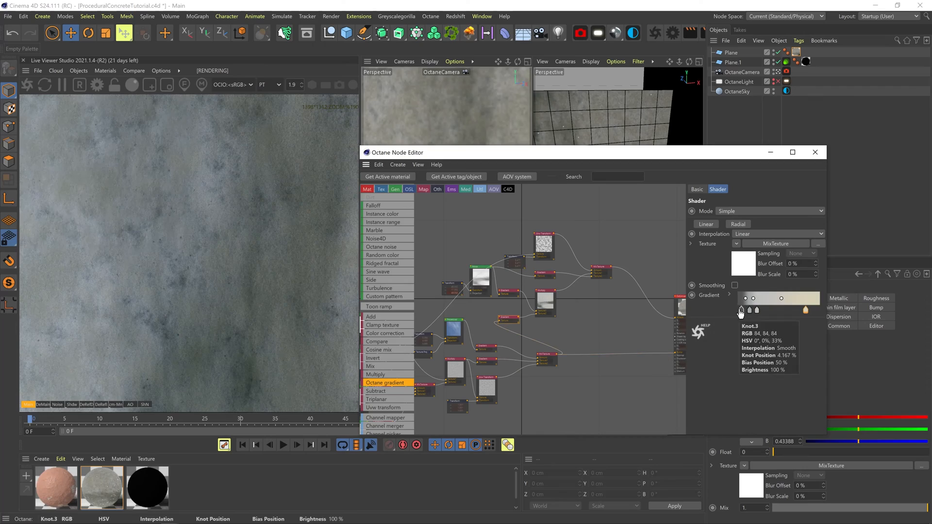
- Solo the bump's Mix texture, then the second Noise node, and reduce the scale of that Noise's Transform
{"action": "left_click", "coordinate": [553, 358]}
{"action": "key", "text": "alt+w"}
{"action": "middle_click_drag", "start_coordinate": [527, 388], "coordinate": [619, 368]}
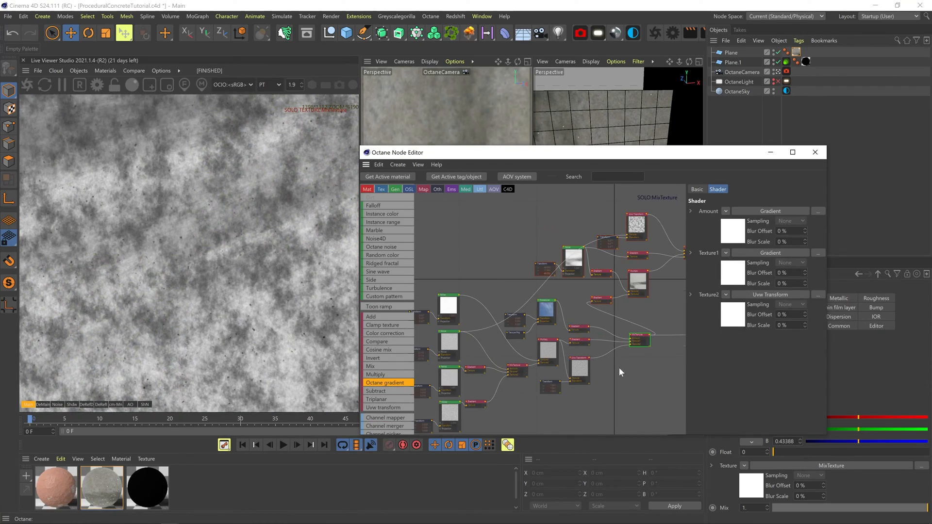
{"action": "left_click", "coordinate": [453, 349]}
{"action": "key", "text": "alt+w"}
{"action": "left_click", "coordinate": [421, 355]}
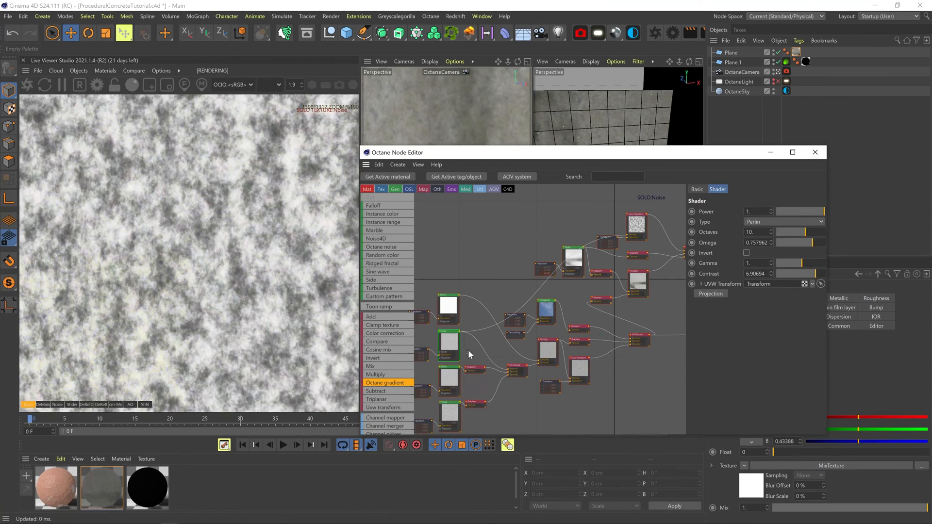
{"action": "left_click_drag", "start_coordinate": [790, 283], "coordinate": [782, 287]}
- Change the second Noise's type to Voronoi and turn off the node solo
{"action": "left_click", "coordinate": [456, 349]}
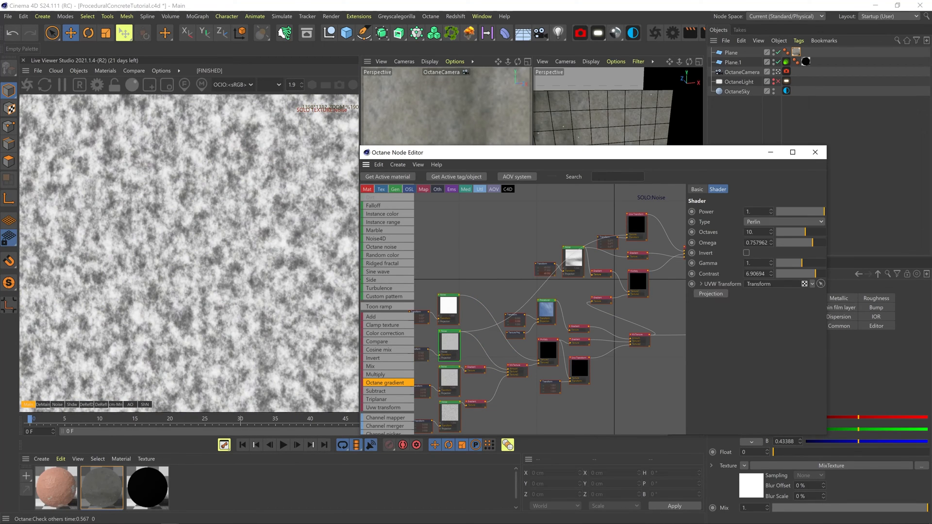
{"action": "left_click", "coordinate": [762, 222]}
{"action": "left_click", "coordinate": [764, 257]}
{"action": "right_click", "coordinate": [448, 341]}
{"action": "left_click", "coordinate": [462, 345]}
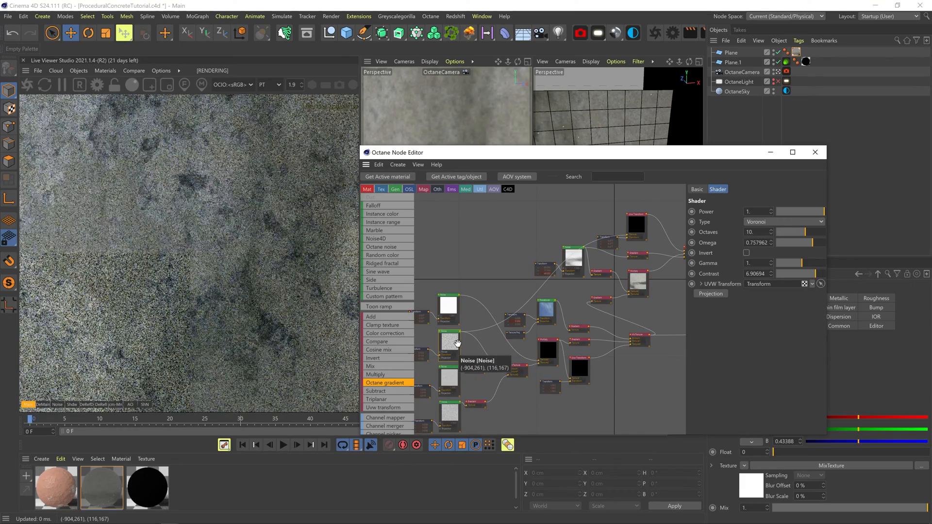
- Set the Voronoi Noise's omega to 1 and octaves to 14, and raise its contrast slightly
{"action": "left_click_drag", "start_coordinate": [812, 241], "coordinate": [826, 241]}
{"action": "left_click", "coordinate": [819, 231]}
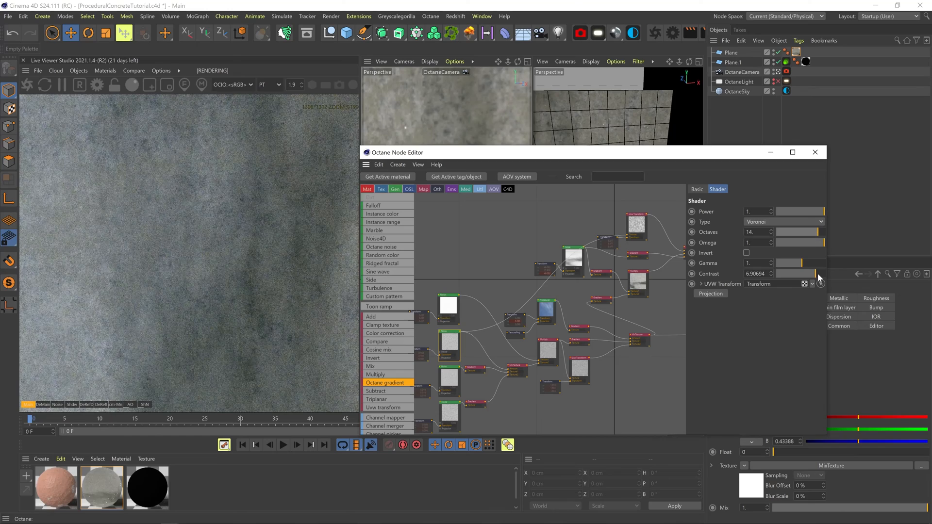
{"action": "left_click_drag", "start_coordinate": [818, 277], "coordinate": [819, 277]}
- Move the material node away from the texture nodes and add another Uvw Transform fed by a Noise node
{"action": "middle_click_drag", "start_coordinate": [649, 305], "coordinate": [579, 333]}
{"action": "scroll", "coordinate": [637, 312], "scroll_direction": "down", "scroll_amount": 5}
{"action": "left_click_drag", "start_coordinate": [617, 335], "coordinate": [641, 333]}
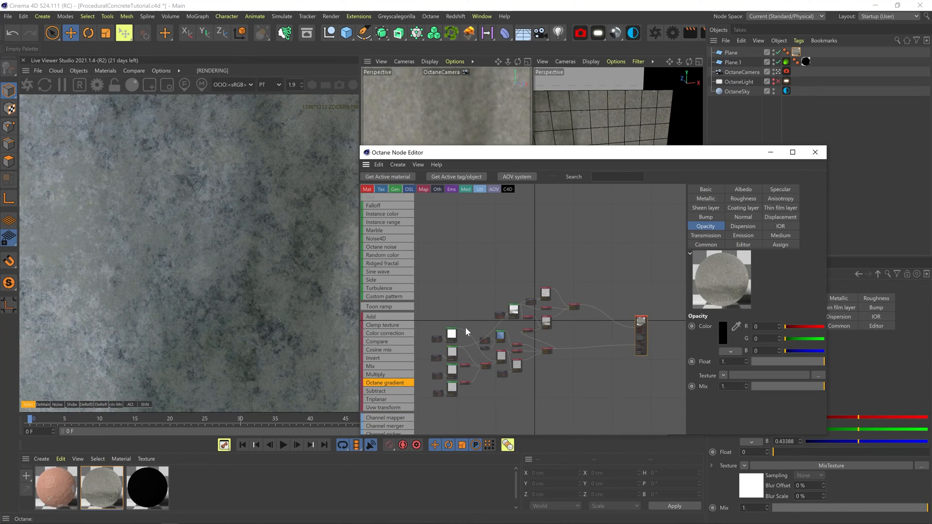
{"action": "scroll", "coordinate": [457, 331], "scroll_direction": "up", "scroll_amount": 3}
{"action": "left_click_drag", "start_coordinate": [670, 278], "coordinate": [649, 261]}
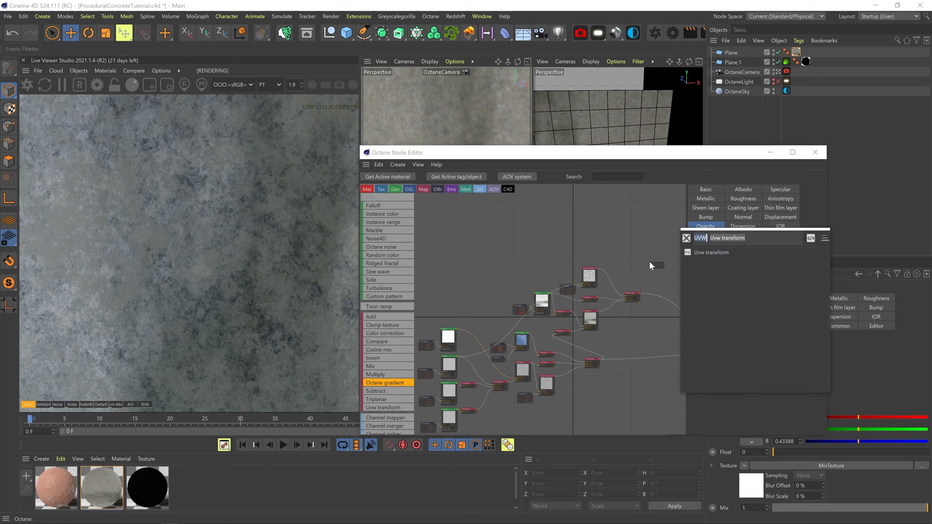
{"action": "left_click", "coordinate": [710, 252]}
{"action": "middle_click_drag", "start_coordinate": [655, 261], "coordinate": [591, 265]}
{"action": "mouse_move", "coordinate": [592, 268]}
{"action": "left_mouse_down"}
{"action": "mouse_move", "coordinate": [573, 265]}
{"action": "mouse_move", "coordinate": [599, 277]}
{"action": "mouse_move", "coordinate": [590, 280]}
{"action": "left_mouse_up"}
{"action": "scroll", "coordinate": [601, 284], "scroll_direction": "up", "scroll_amount": 5}
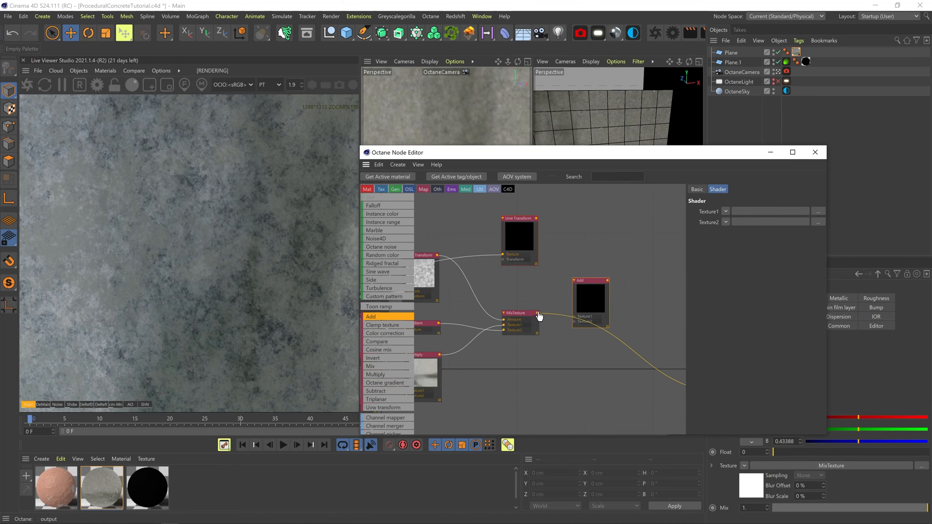
- Combine the new Uvw Transform as Texture1 and the Mix texture as Texture2 in an Add node feeding the albedo
{"action": "left_click_drag", "start_coordinate": [538, 313], "coordinate": [574, 321]}
{"action": "left_click_drag", "start_coordinate": [536, 218], "coordinate": [575, 317]}
{"action": "middle_click_drag", "start_coordinate": [552, 260], "coordinate": [433, 208]}
{"action": "left_click_drag", "start_coordinate": [489, 229], "coordinate": [614, 341]}
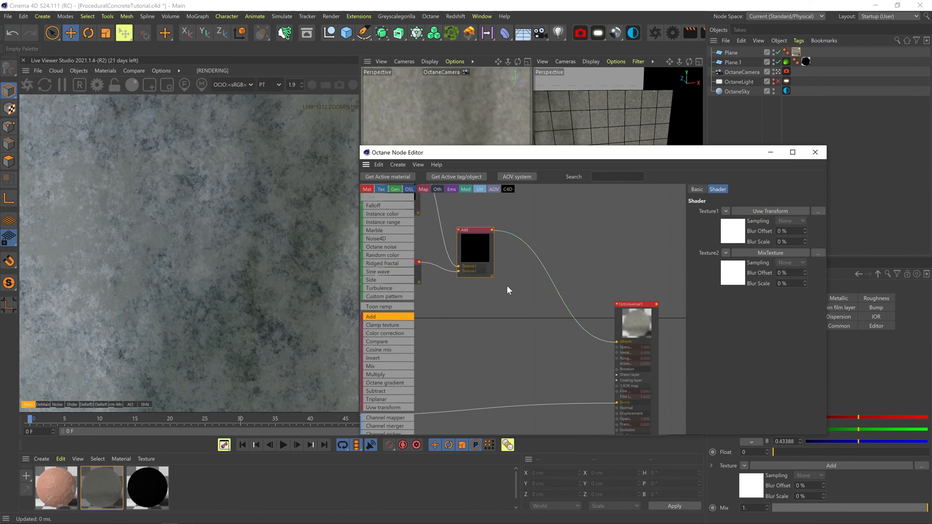
- Insert an Octane gradient between the new Uvw Transform and the Add node, and invert its knots to run white to black
{"action": "middle_click_drag", "start_coordinate": [502, 286], "coordinate": [636, 382]}
{"action": "left_click", "coordinate": [534, 267]}
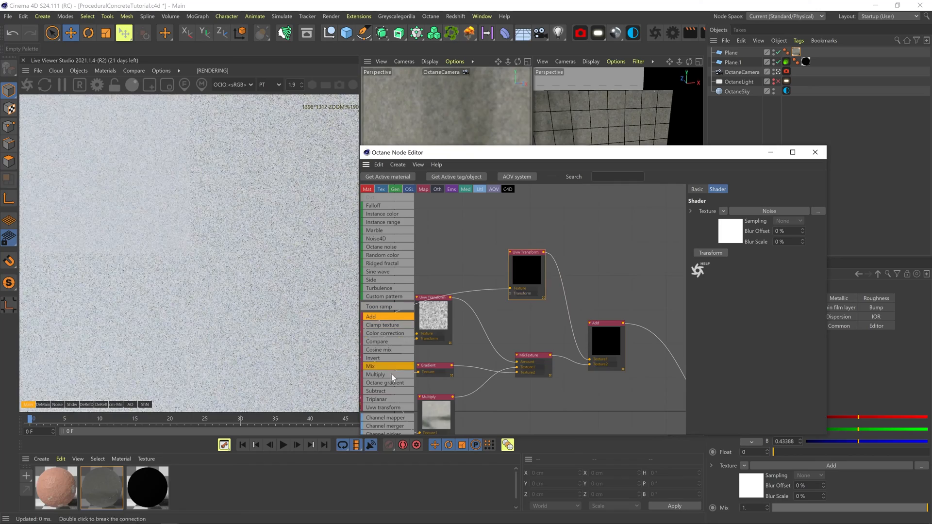
{"action": "left_click_drag", "start_coordinate": [563, 294], "coordinate": [564, 295]}
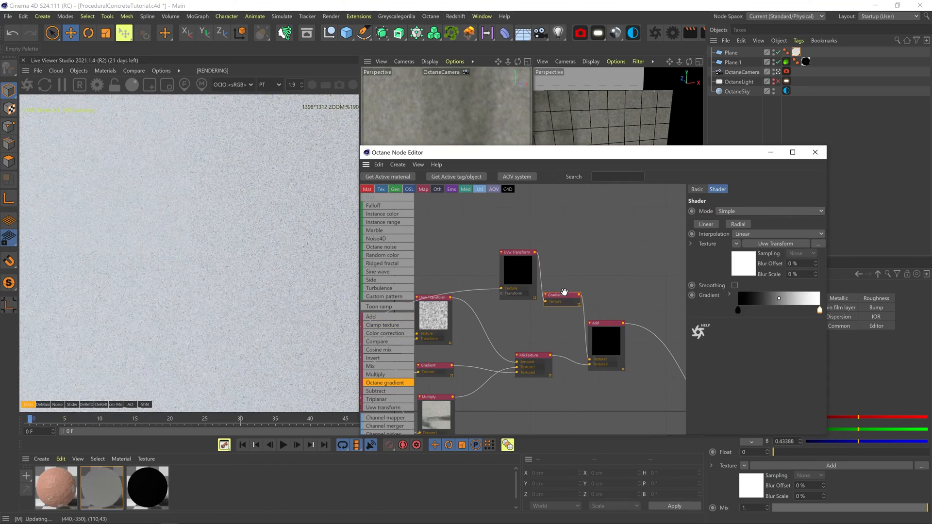
{"action": "right_click", "coordinate": [735, 310]}
{"action": "left_click", "coordinate": [747, 317]}
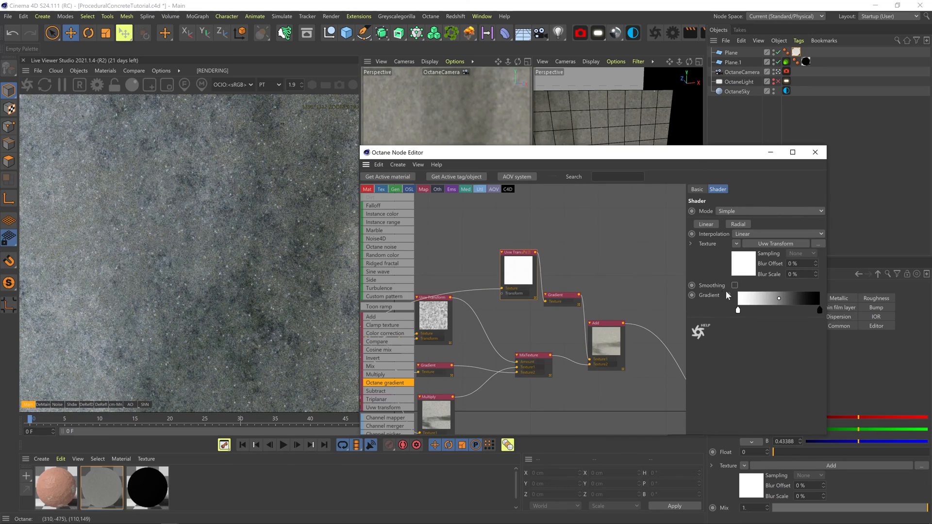
- Add a Transform to the new Uvw Transform, reposition the nodes, and scale it uniformly to about 0.52
{"action": "left_click", "coordinate": [523, 270]}
{"action": "left_click", "coordinate": [717, 255]}
{"action": "left_click_drag", "start_coordinate": [476, 263], "coordinate": [532, 254]}
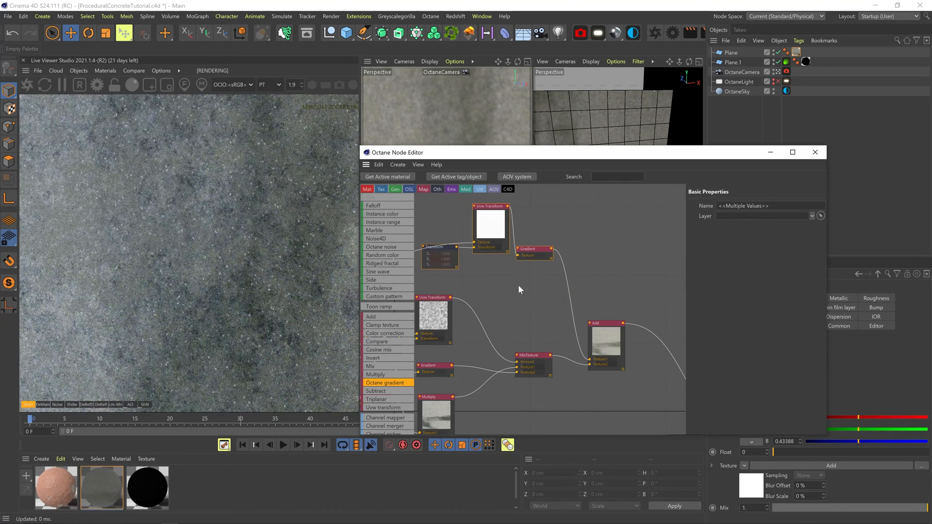
{"action": "left_click_drag", "start_coordinate": [434, 244], "coordinate": [441, 232]}
{"action": "left_click", "coordinate": [439, 232]}
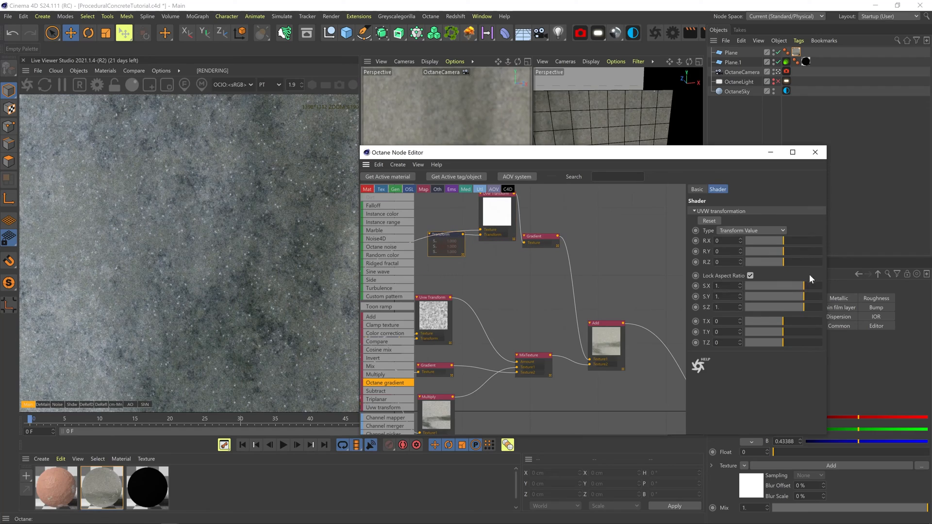
{"action": "left_click_drag", "start_coordinate": [802, 285], "coordinate": [797, 290]}
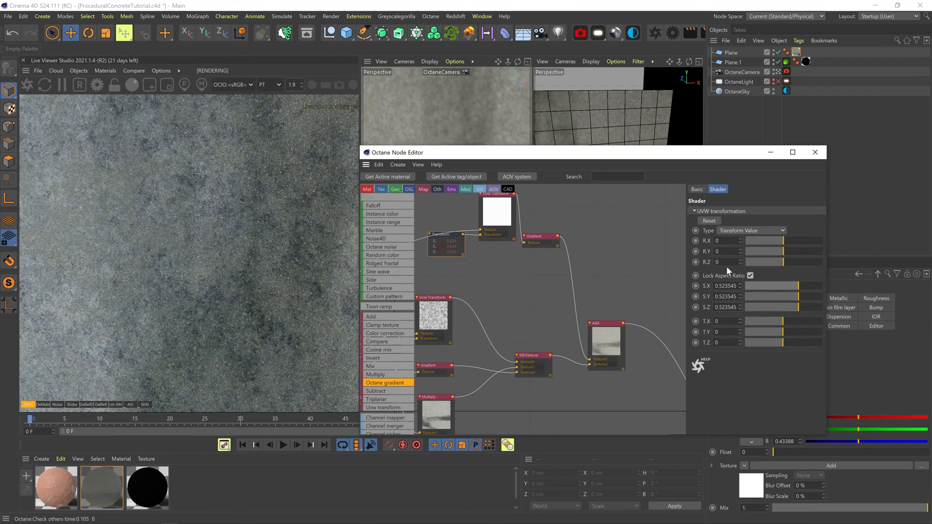
- Tint the gradient's white knot with hue 52° and saturation 8%, and darken it slightly
{"action": "left_click", "coordinate": [543, 237]}
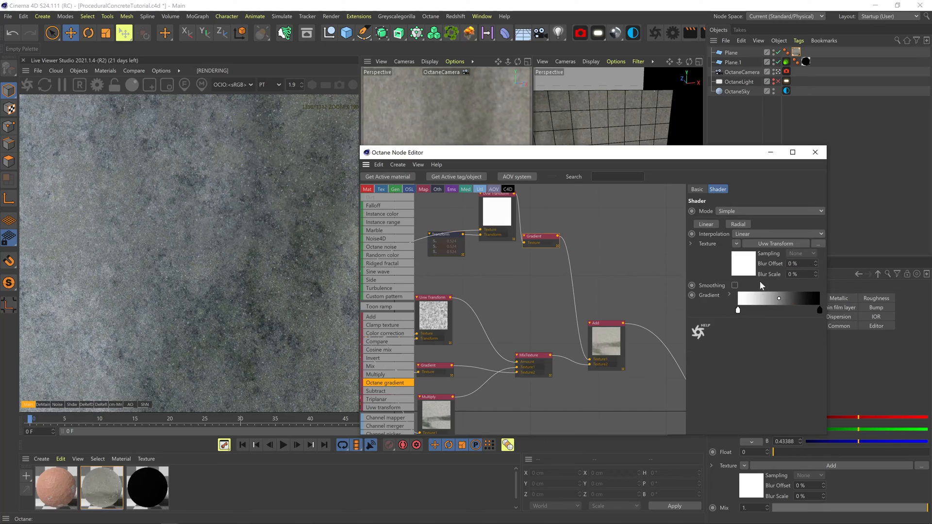
{"action": "double_click", "coordinate": [738, 313]}
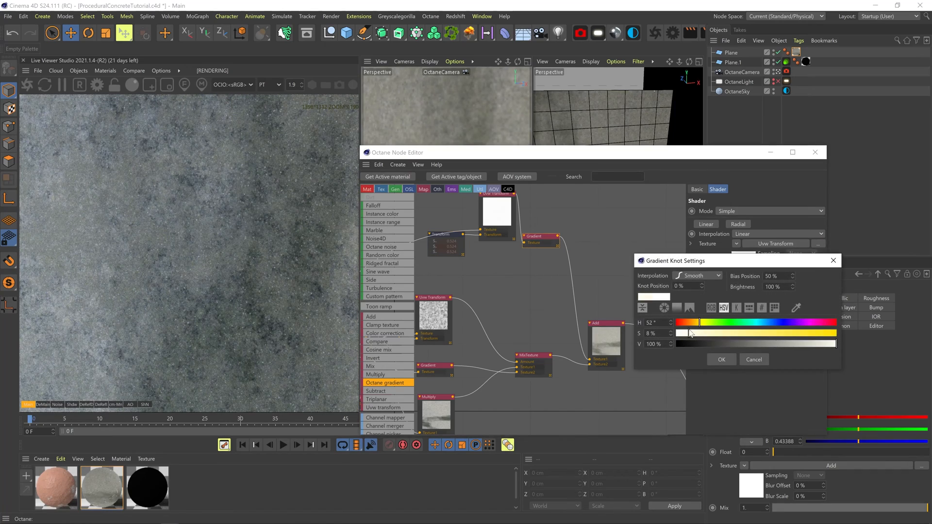
{"action": "left_click_drag", "start_coordinate": [808, 343], "coordinate": [816, 345]}
{"action": "left_click", "coordinate": [726, 360]}
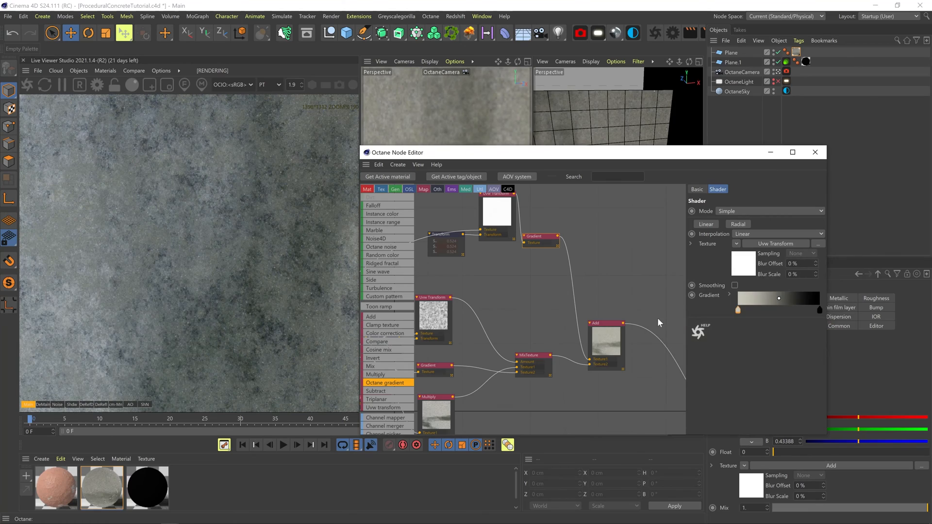
- Increase the uniform scale of the Transform feeding the third Noise node
{"action": "middle_click_drag", "start_coordinate": [588, 396], "coordinate": [537, 284]}
{"action": "middle_click_drag", "start_coordinate": [437, 403], "coordinate": [514, 372]}
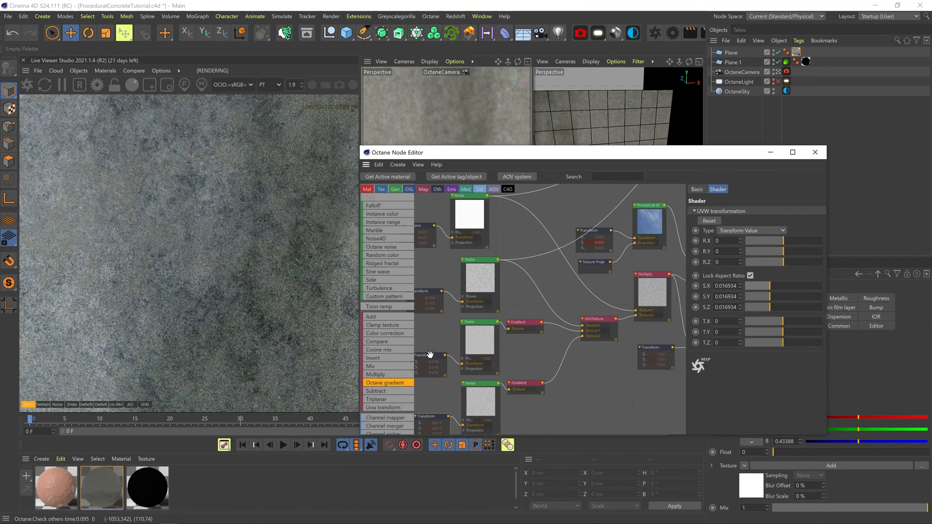
{"action": "left_click_drag", "start_coordinate": [769, 285], "coordinate": [775, 287]}
- Add a Displacement node to the material with the Add node as its texture, and place it below the other nodes
{"action": "middle_click_drag", "start_coordinate": [632, 368], "coordinate": [427, 381]}
{"action": "middle_click_drag", "start_coordinate": [651, 340], "coordinate": [409, 358]}
{"action": "scroll", "coordinate": [535, 326], "scroll_direction": "down", "scroll_amount": 5}
{"action": "left_click", "coordinate": [602, 282]}
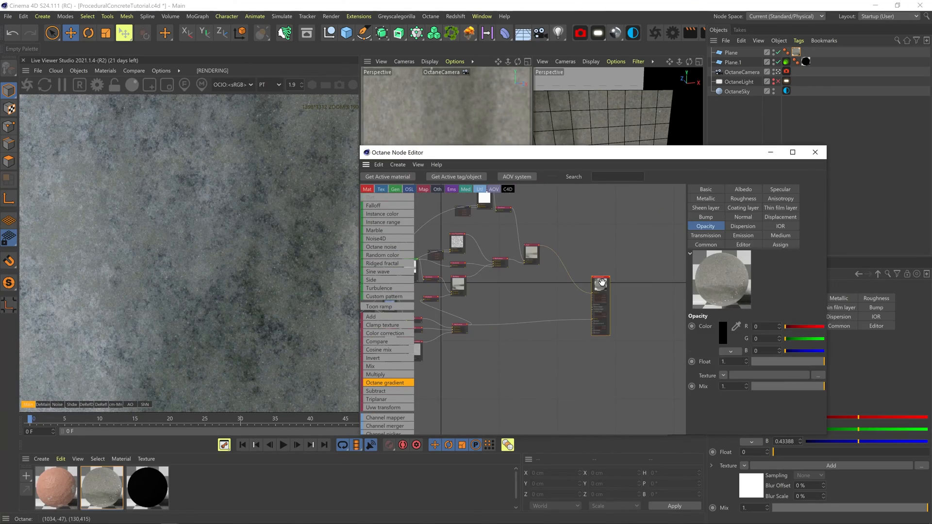
{"action": "left_click", "coordinate": [780, 217]}
{"action": "left_click", "coordinate": [721, 327]}
{"action": "left_click_drag", "start_coordinate": [582, 323], "coordinate": [561, 358]}
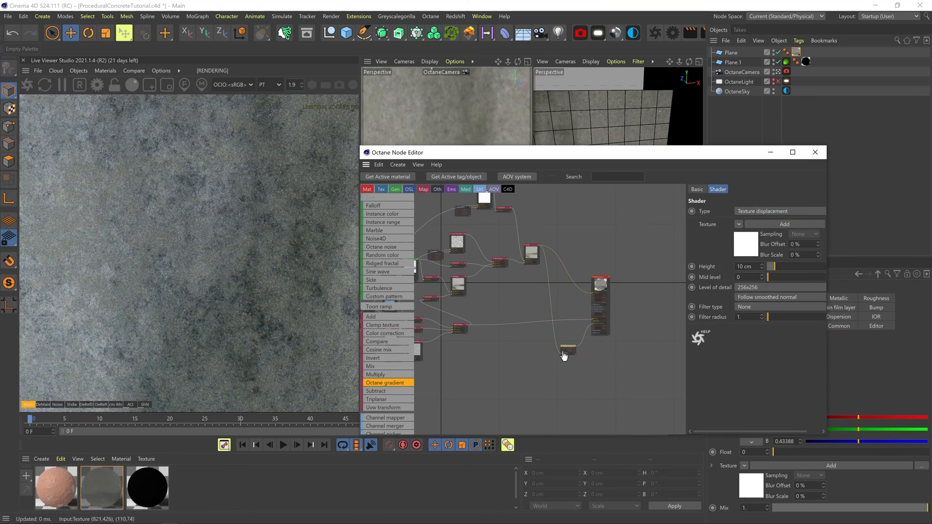
- Set the displacement height to 0.5 cm, change its type to Vertex displacement, and enable the auto bump map
{"action": "left_click_drag", "start_coordinate": [754, 267], "coordinate": [675, 261]}
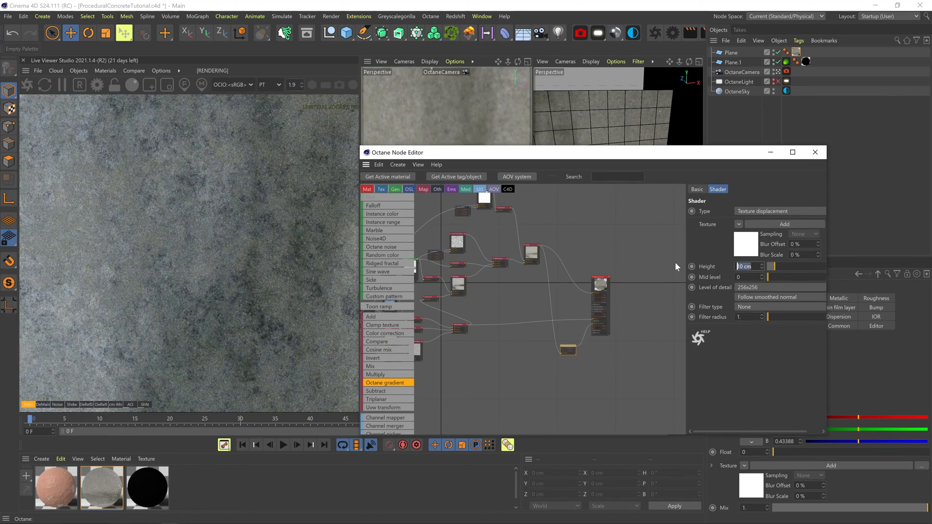
{"action": "type", "text": ".5"}
{"action": "key", "text": "Return"}
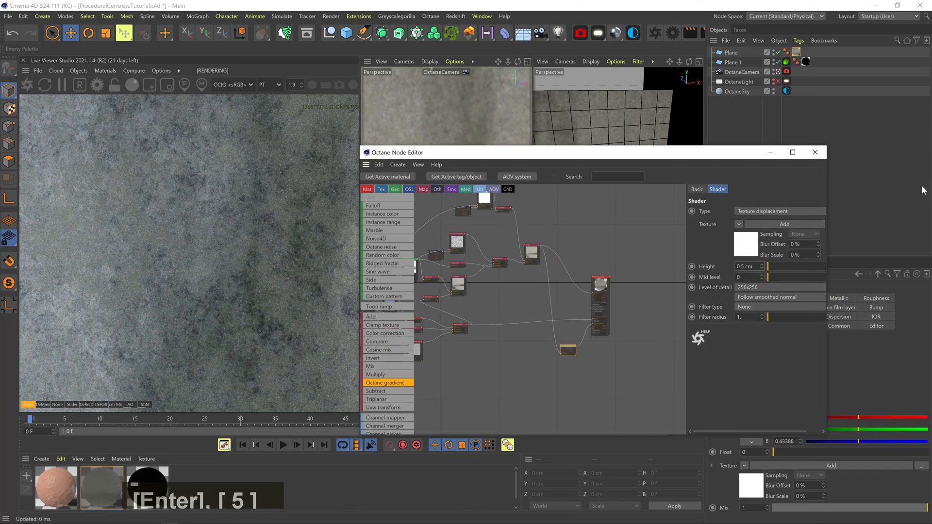
{"action": "left_click", "coordinate": [753, 211]}
{"action": "left_click", "coordinate": [756, 228]}
{"action": "left_click", "coordinate": [744, 307]}
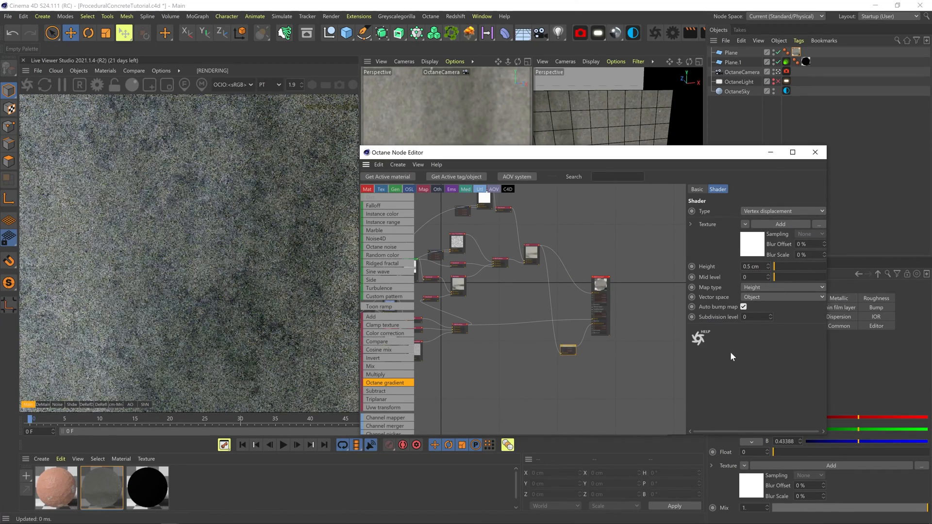
- Set the vertex displacement height to 5 cm
{"action": "left_click", "coordinate": [745, 266]}
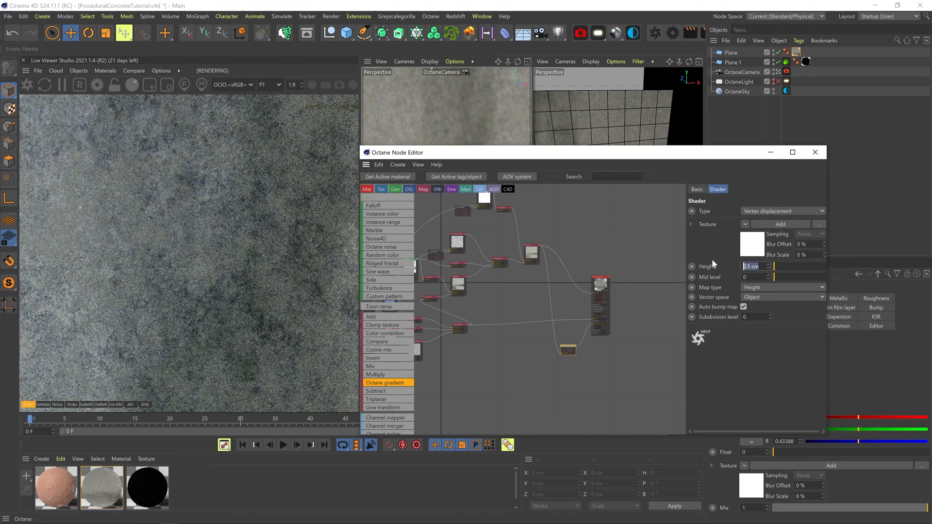
{"action": "type", "text": "5"}
{"action": "key", "text": "Return"}
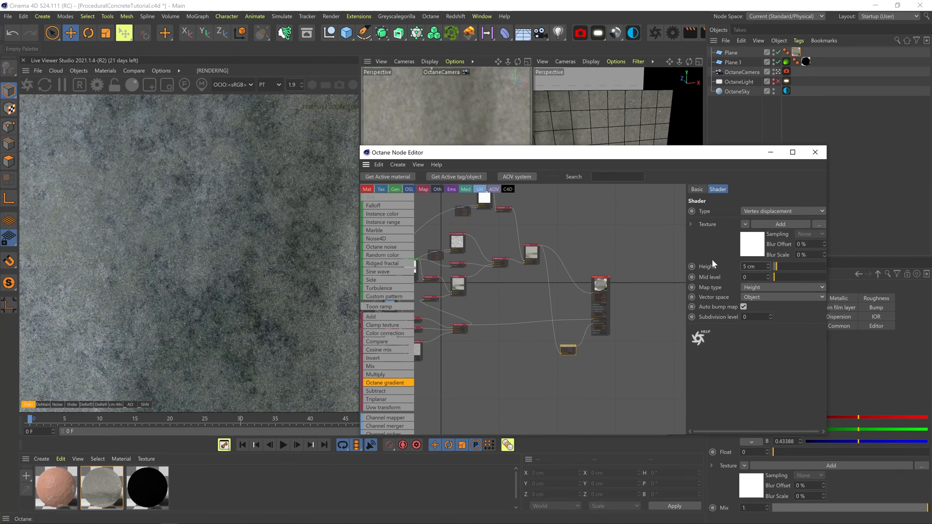
- Leave the OctaneCamera and examine the displaced surface up close from an angle inside a film region
{"action": "left_click_drag", "start_coordinate": [705, 156], "coordinate": [734, 232]}
{"action": "left_click", "coordinate": [778, 72]}
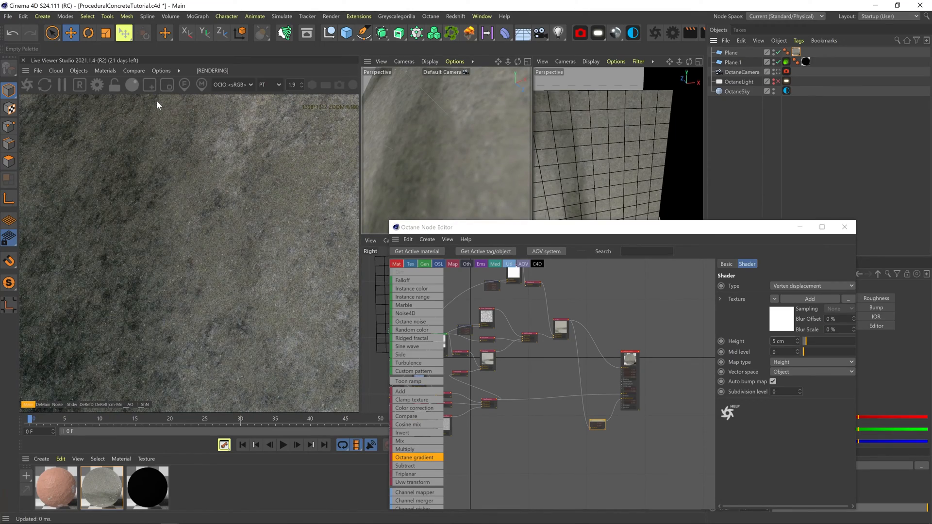
{"action": "key", "text": "2"}
{"action": "left_click_drag", "start_coordinate": [421, 96], "coordinate": [164, 116]}
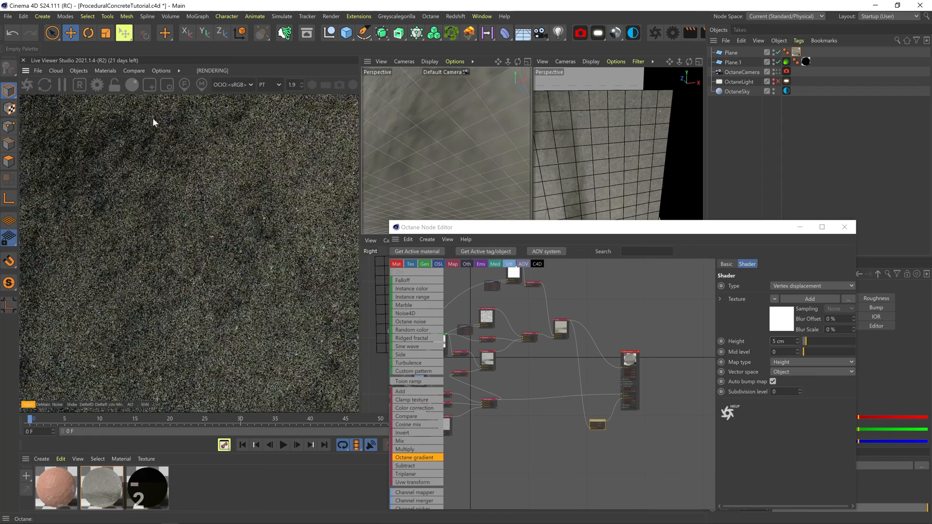
{"action": "left_click", "coordinate": [165, 86]}
{"action": "left_click_drag", "start_coordinate": [90, 140], "coordinate": [232, 295]}
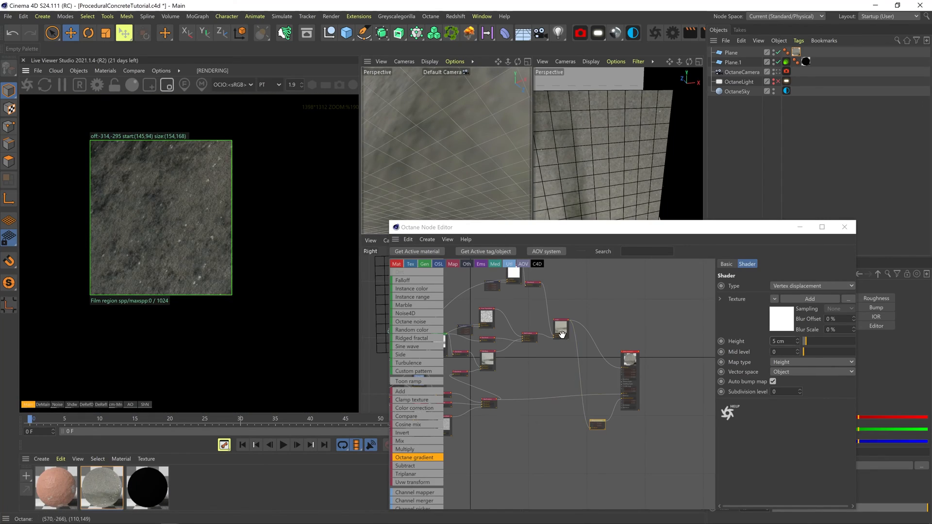
- Set the displacement height to 1 cm, return to the full OctaneCamera render, and save the project
{"action": "type", "text": "1"}
{"action": "key", "text": "Return"}
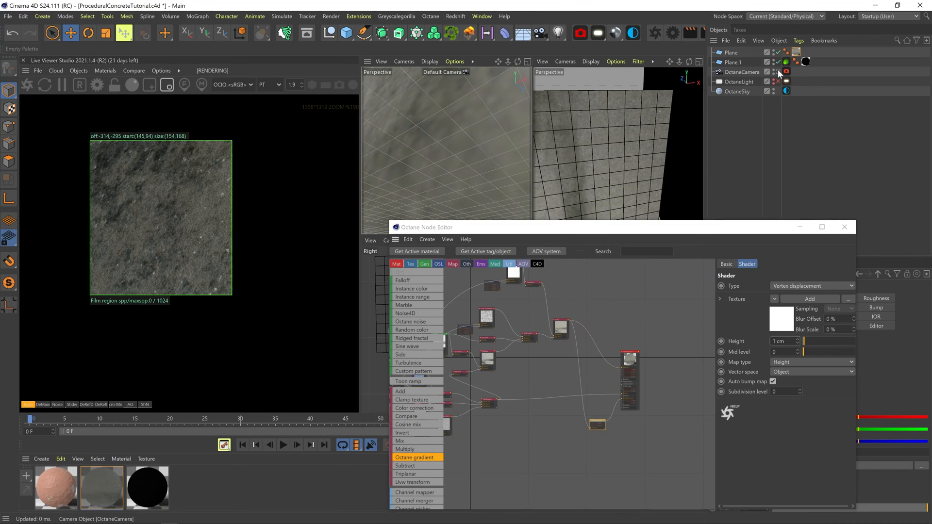
{"action": "left_click", "coordinate": [777, 72]}
{"action": "left_click", "coordinate": [167, 86]}
{"action": "key", "text": "ctrl+s"}
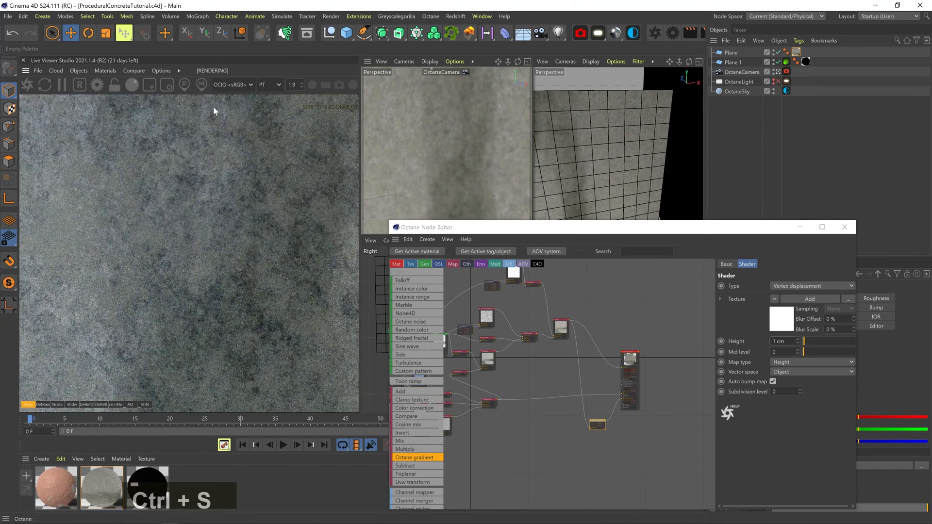
- Disable the OctaneSky, enable the OctaneLight, and reposition the light along the concrete plane
{"action": "left_click", "coordinate": [773, 91], "text": "alt"}
{"action": "left_click", "coordinate": [774, 82], "text": "alt"}
{"action": "left_click", "coordinate": [778, 82]}
{"action": "left_click", "coordinate": [734, 83]}
{"action": "key", "text": "2"}
{"action": "left_click_drag", "start_coordinate": [626, 177], "coordinate": [546, 144]}
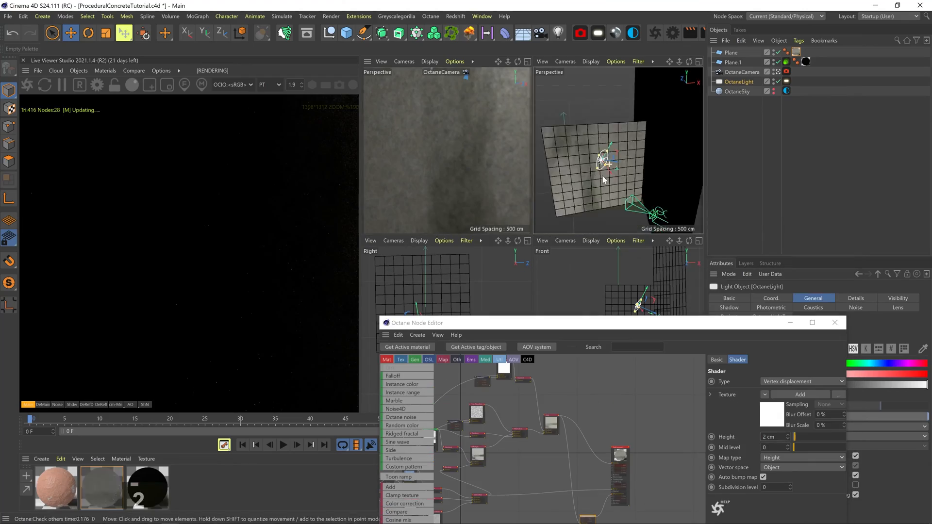
{"action": "key", "text": "3"}
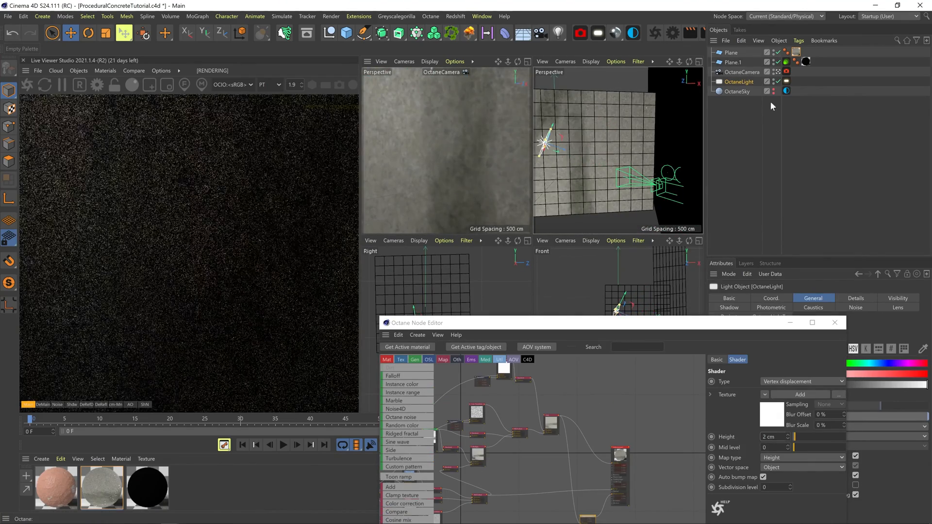
- Set the OctaneLight's power to about 139.14 and lower the Live Viewer exposure to 1.2
{"action": "left_click", "coordinate": [786, 81]}
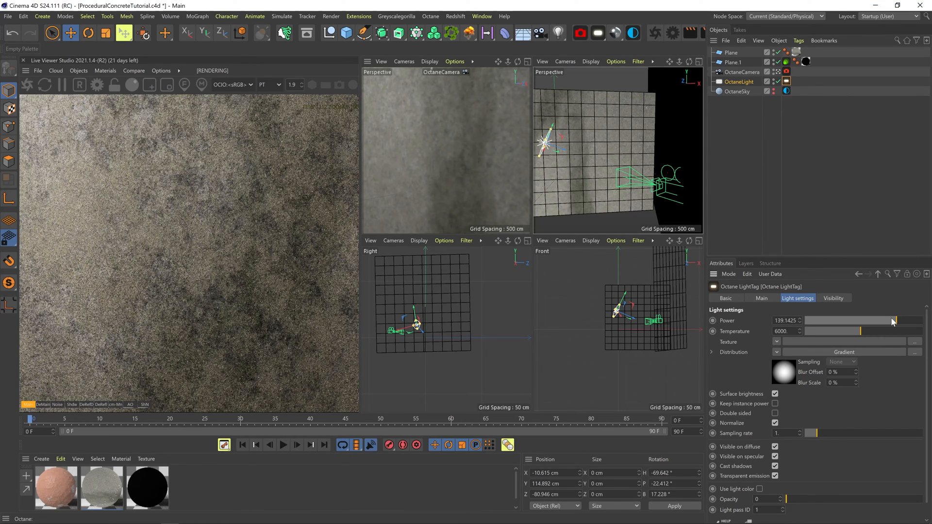
{"action": "scroll", "coordinate": [262, 284], "scroll_direction": "down", "scroll_amount": 3}
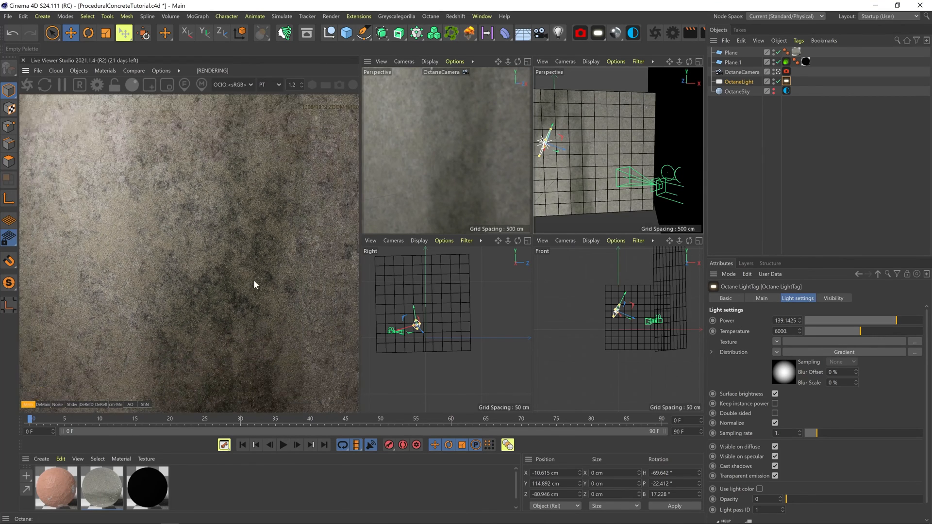